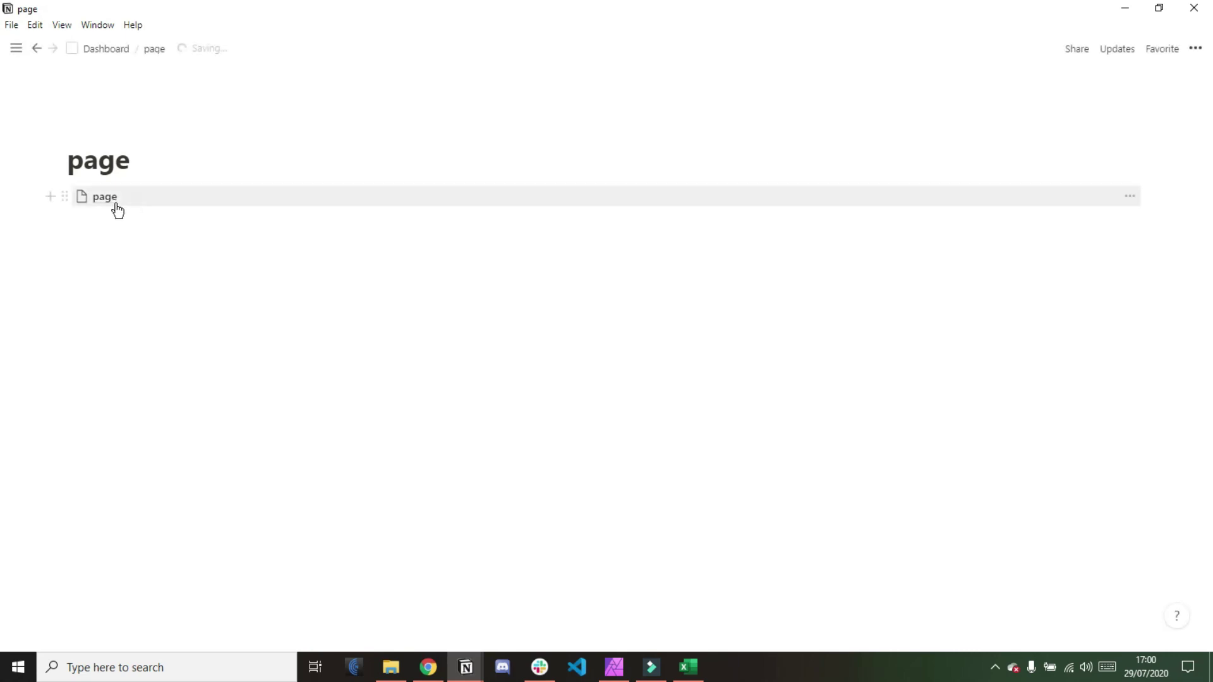
- From the page sub-page, import the test workbook into Notion as a CSV file
left_click(117, 206)
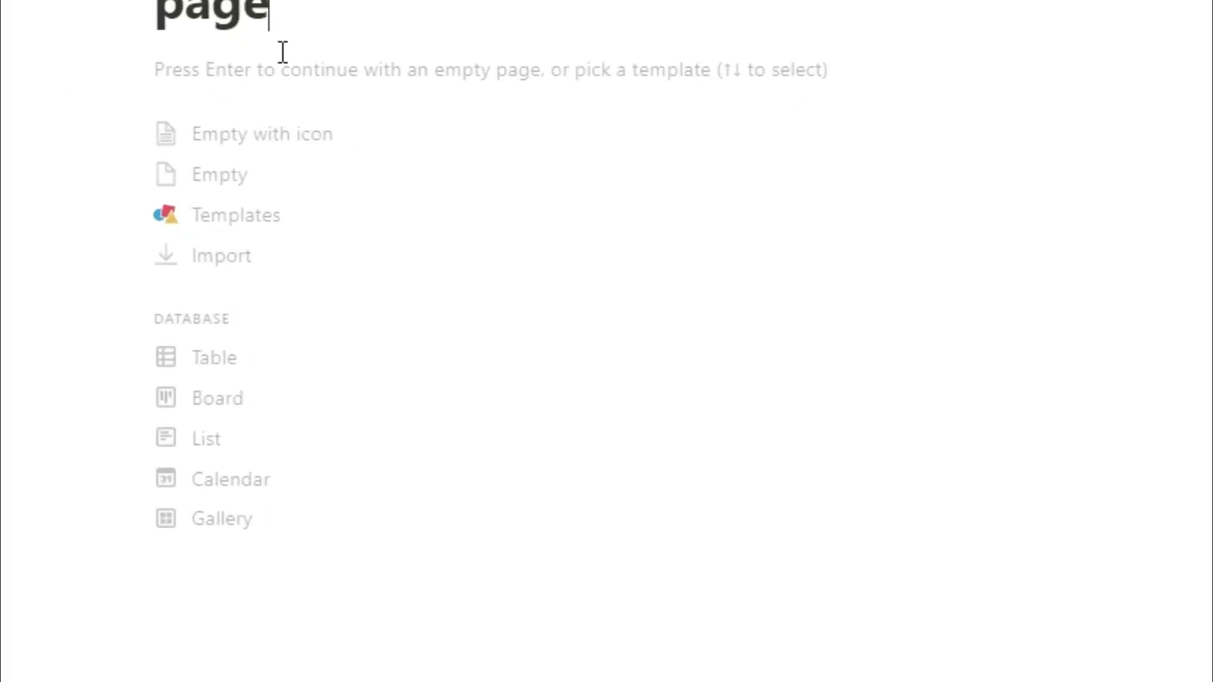
left_click(260, 258)
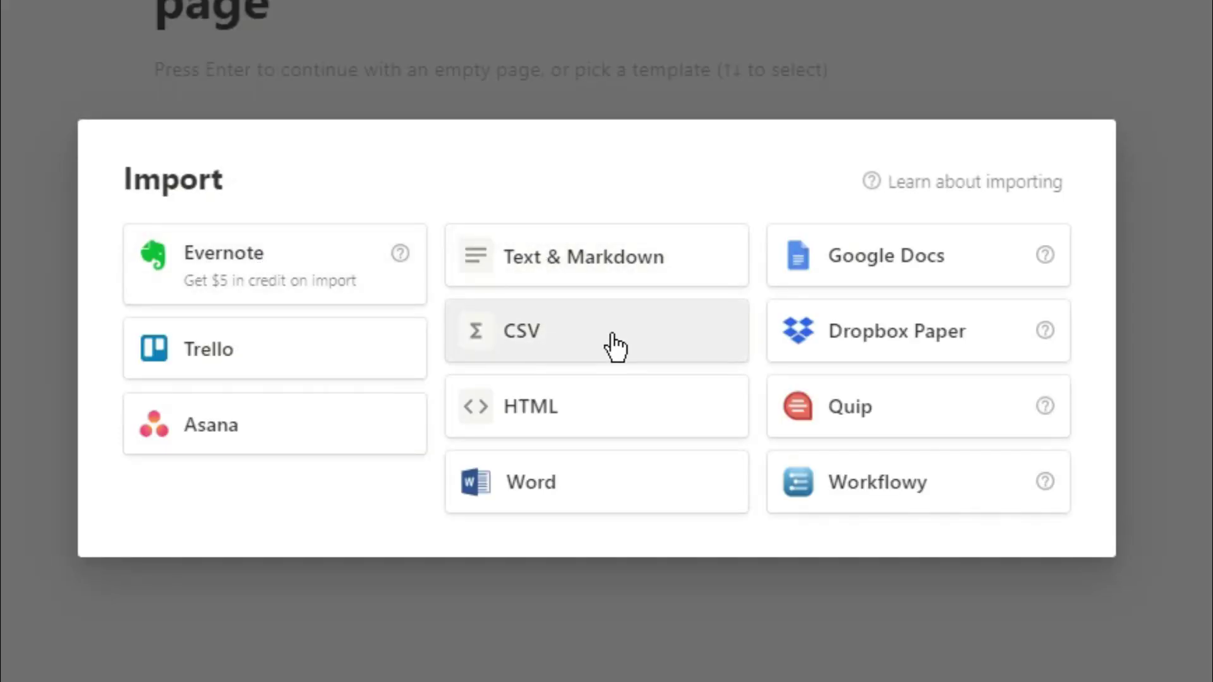
left_click(553, 351)
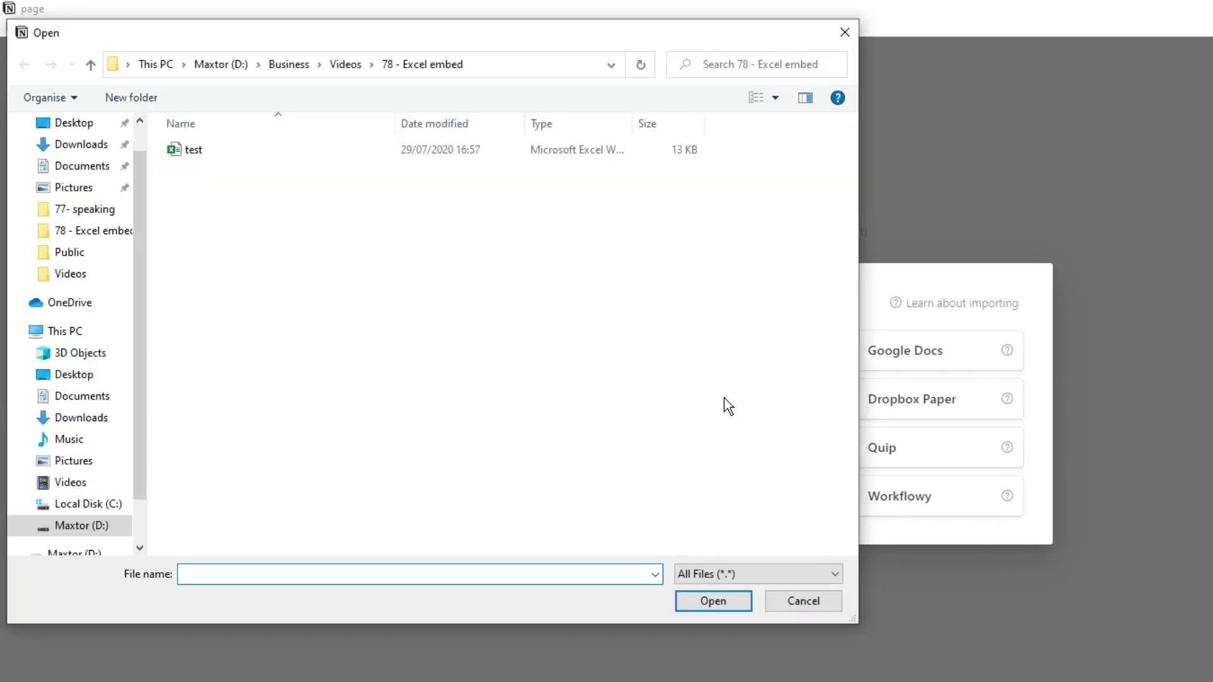
double_click(388, 150)
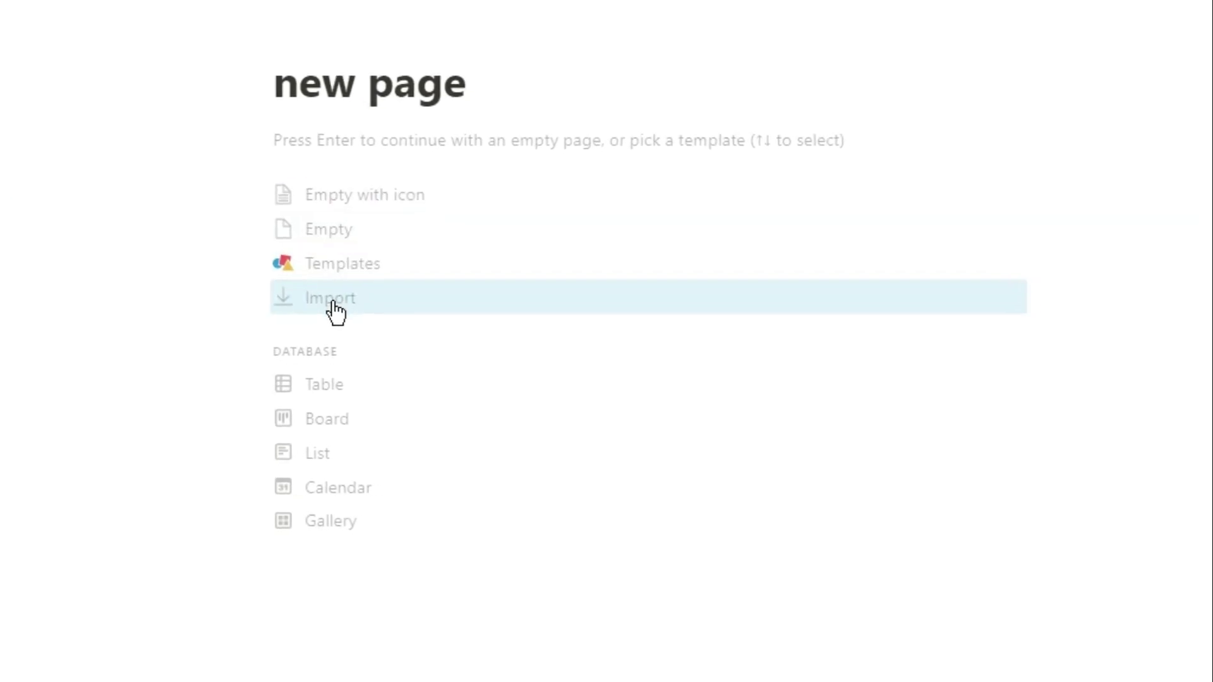
- Re-import the test workbook through the Text & Markdown import option
left_click(325, 304)
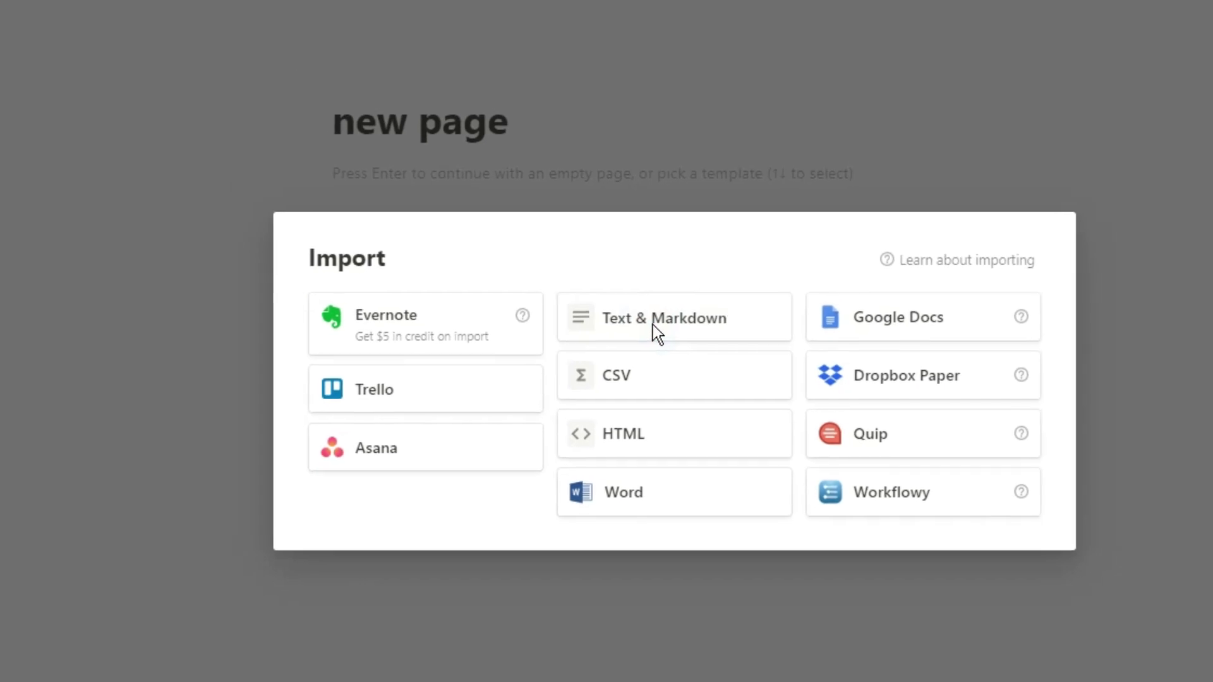
left_click(620, 312)
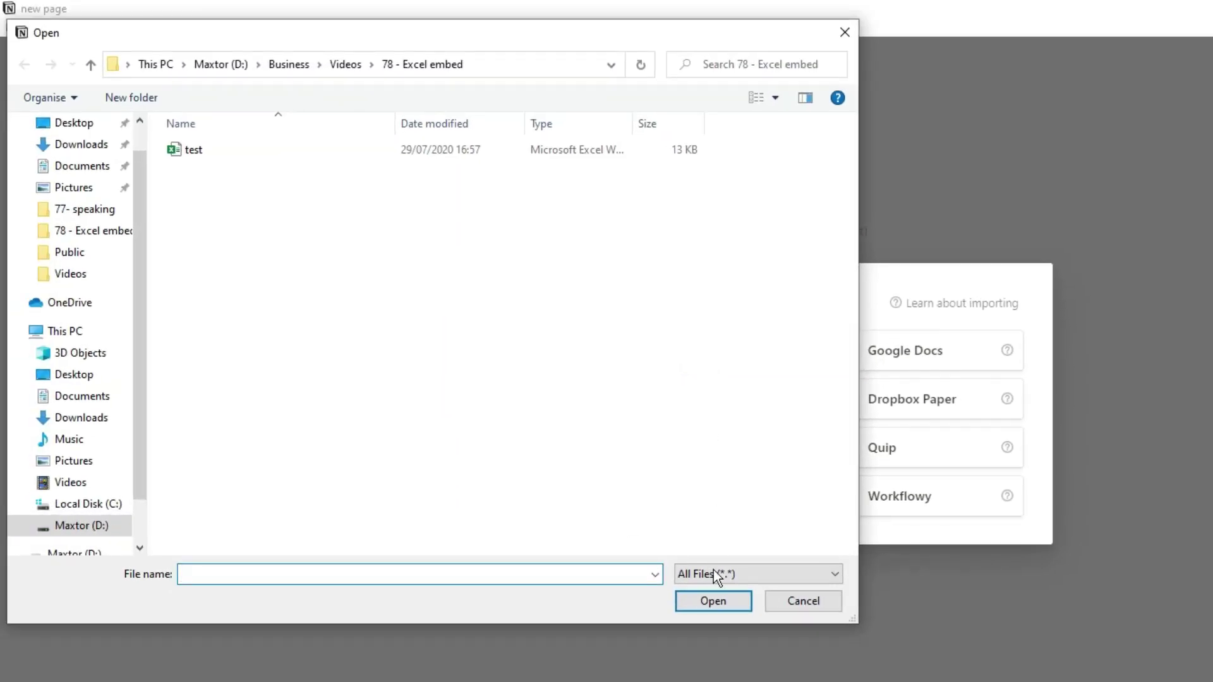
double_click(471, 147)
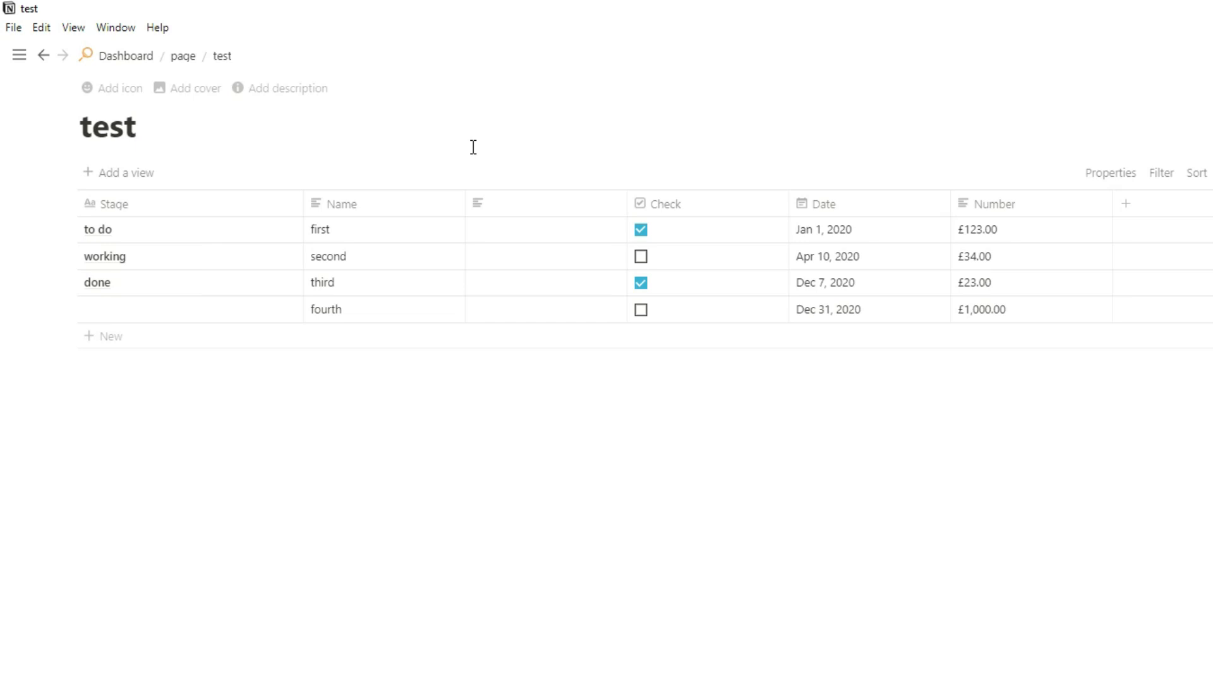
- Return to the parent page, then in Excel drag Sheet1 ahead of Sheet3
left_click(193, 61)
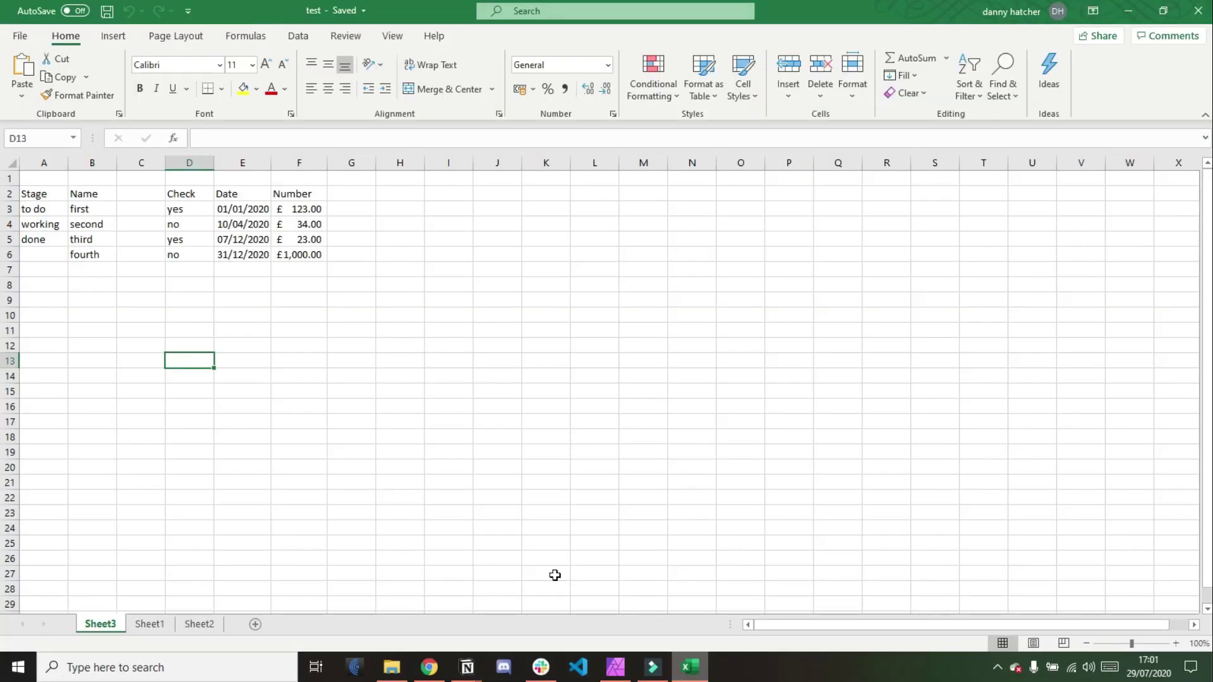
left_click_drag(33, 194, 318, 253)
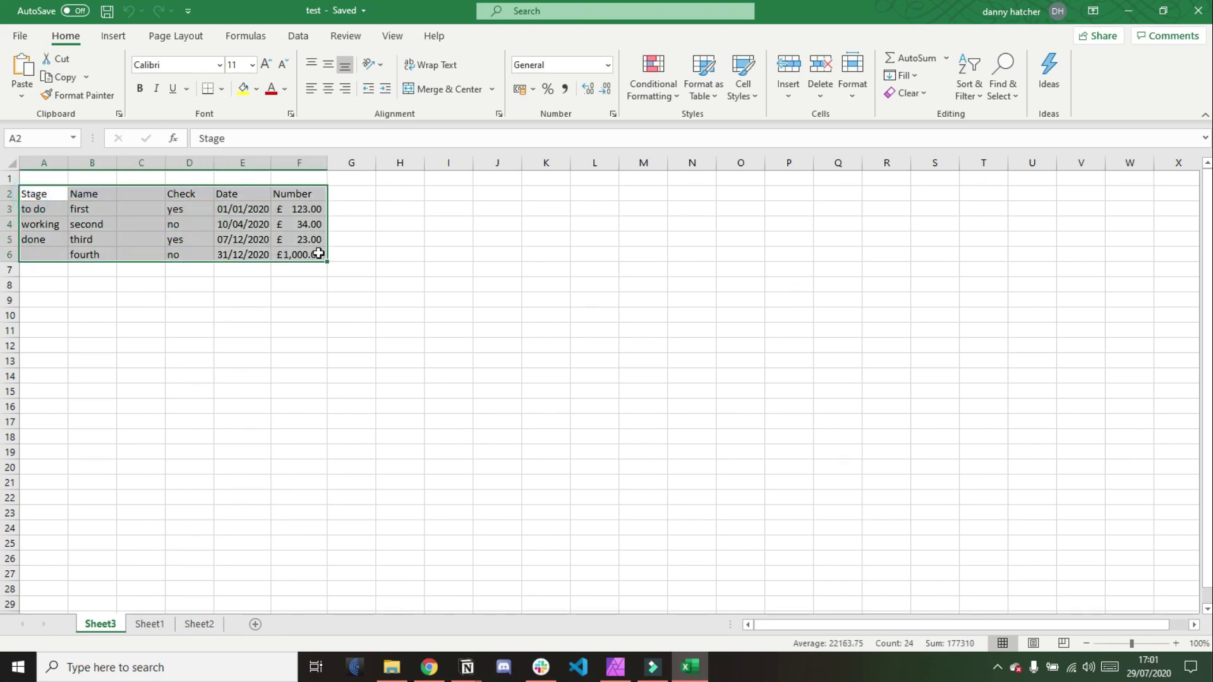
left_click(345, 256)
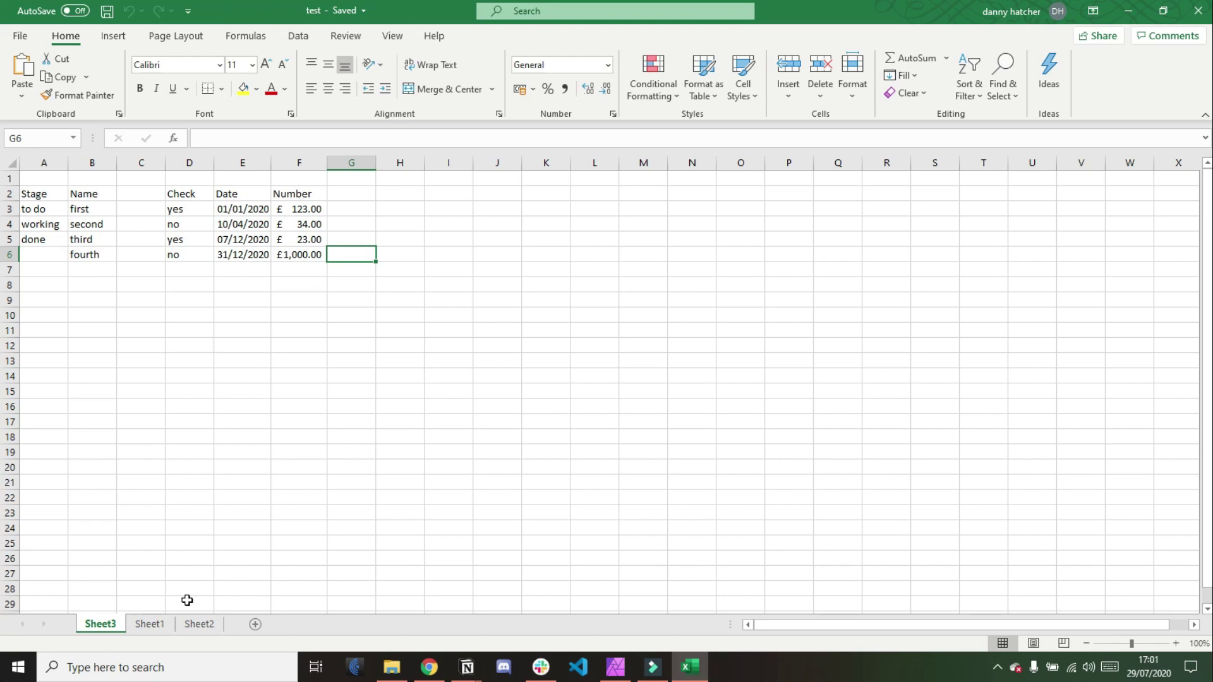
left_click(149, 624)
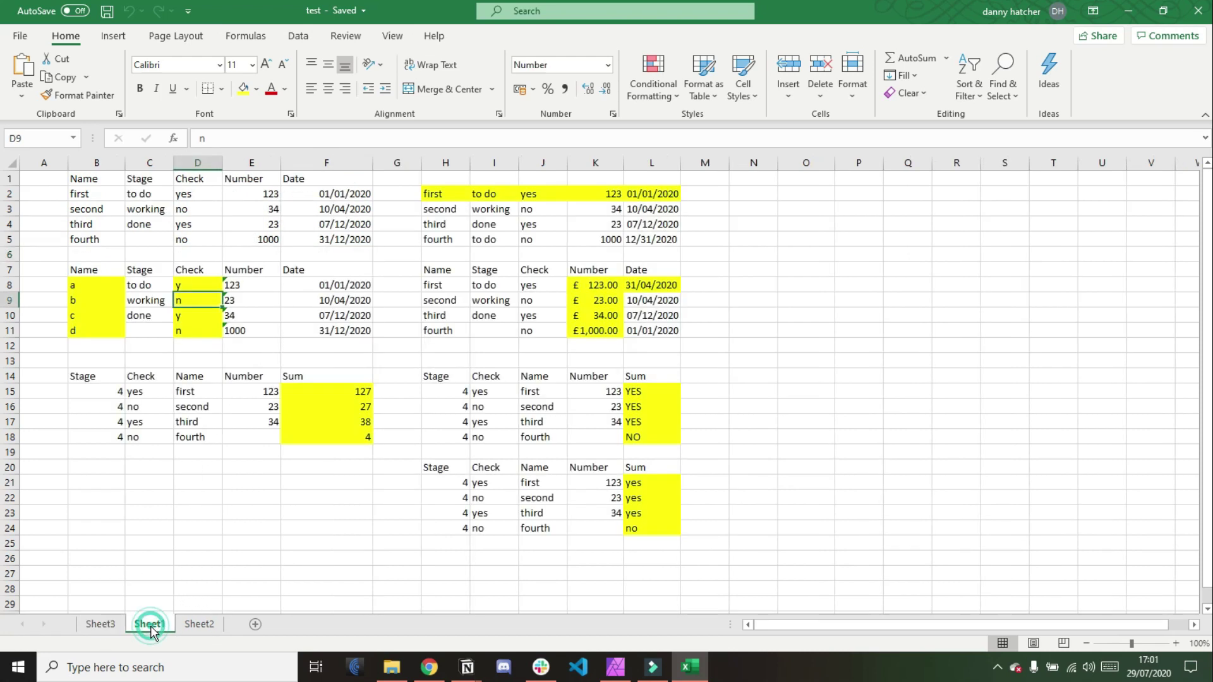
left_click_drag(127, 624, 82, 627)
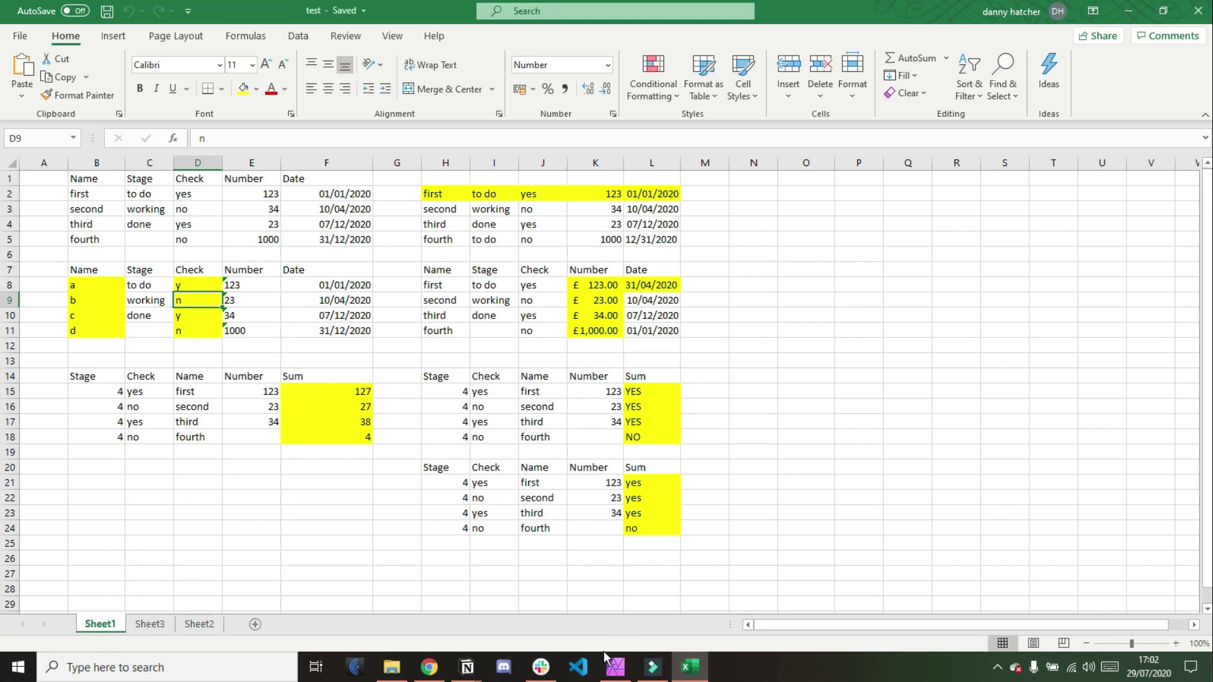
- Back in Notion, reopen the page sub-page and show the workspace sidebar
mouse_move(467, 666)
left_click(533, 616)
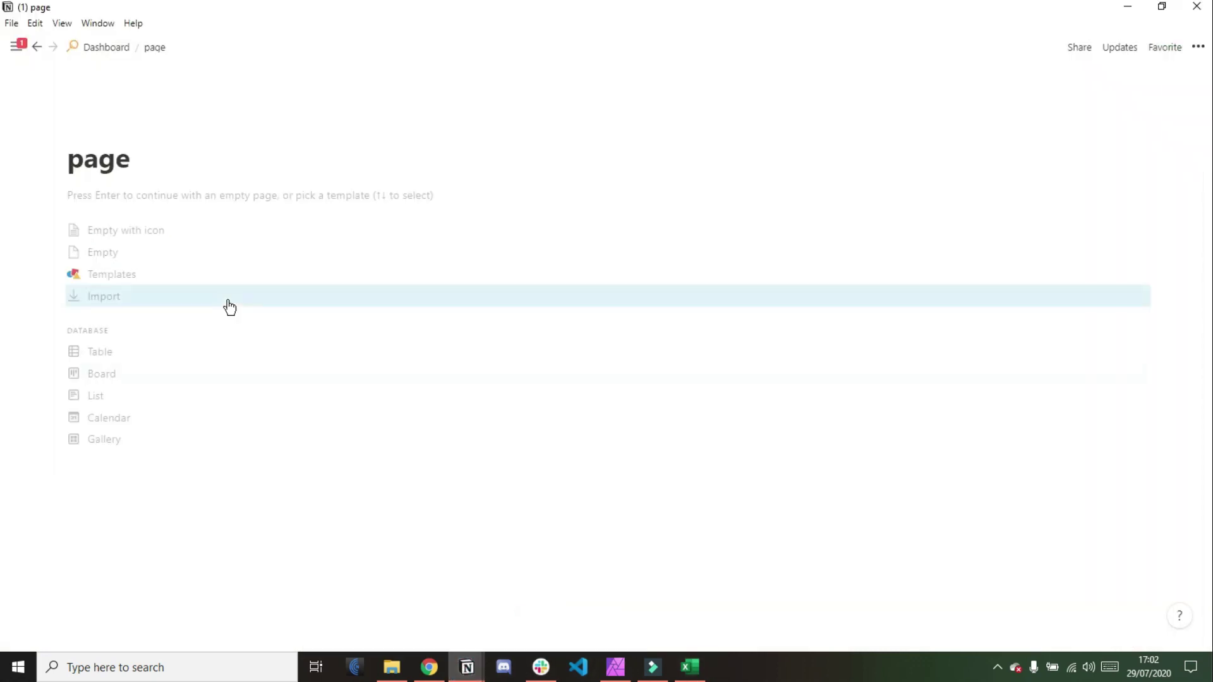
left_click(169, 197)
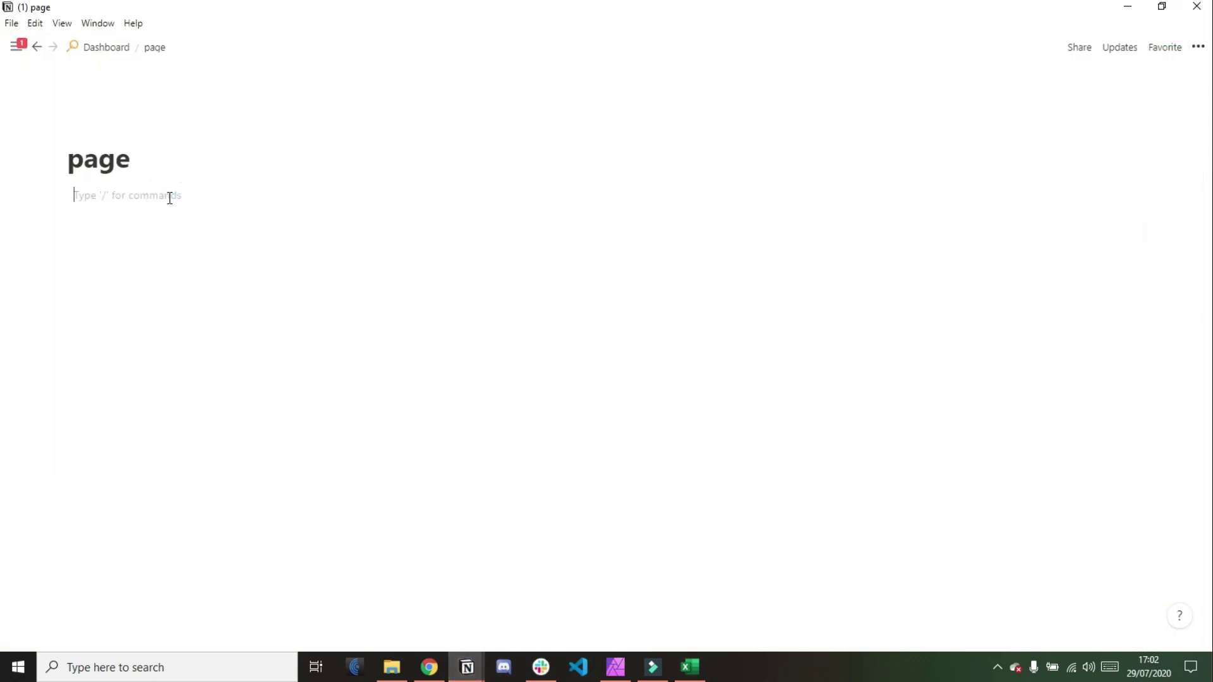
type("page")
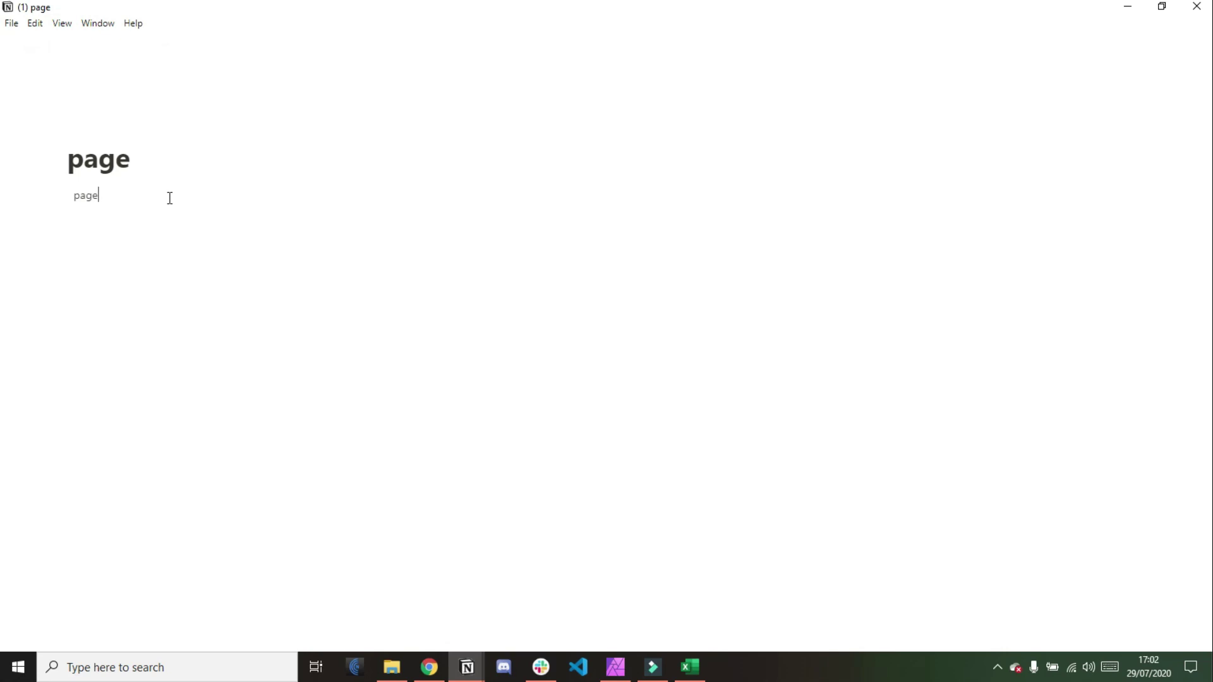
left_click(165, 200)
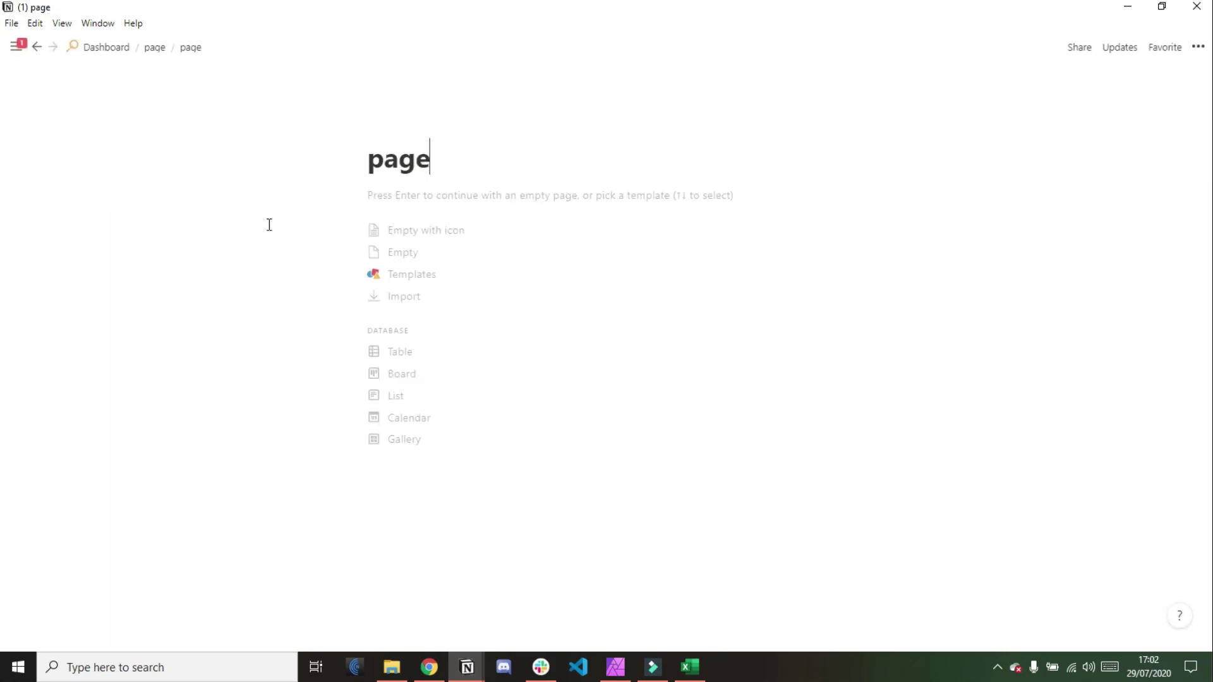
key("ctrl+backslash")
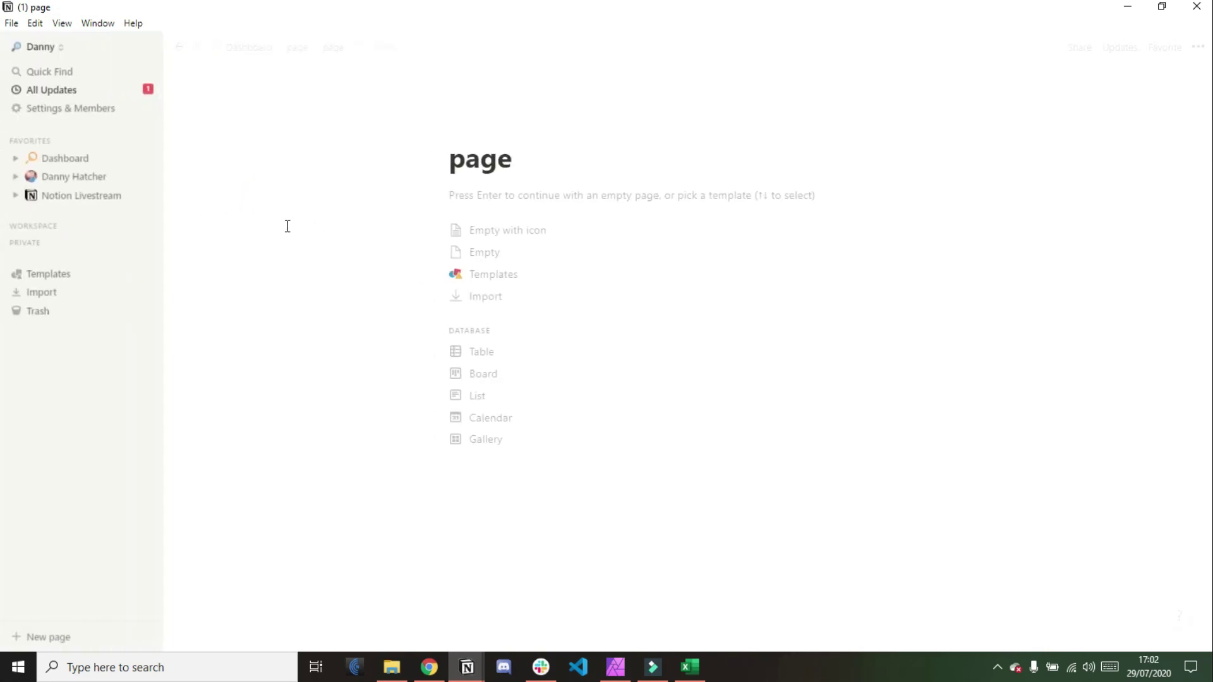
- Import the test workbook as CSV and review the resulting stacked test database
left_click(47, 293)
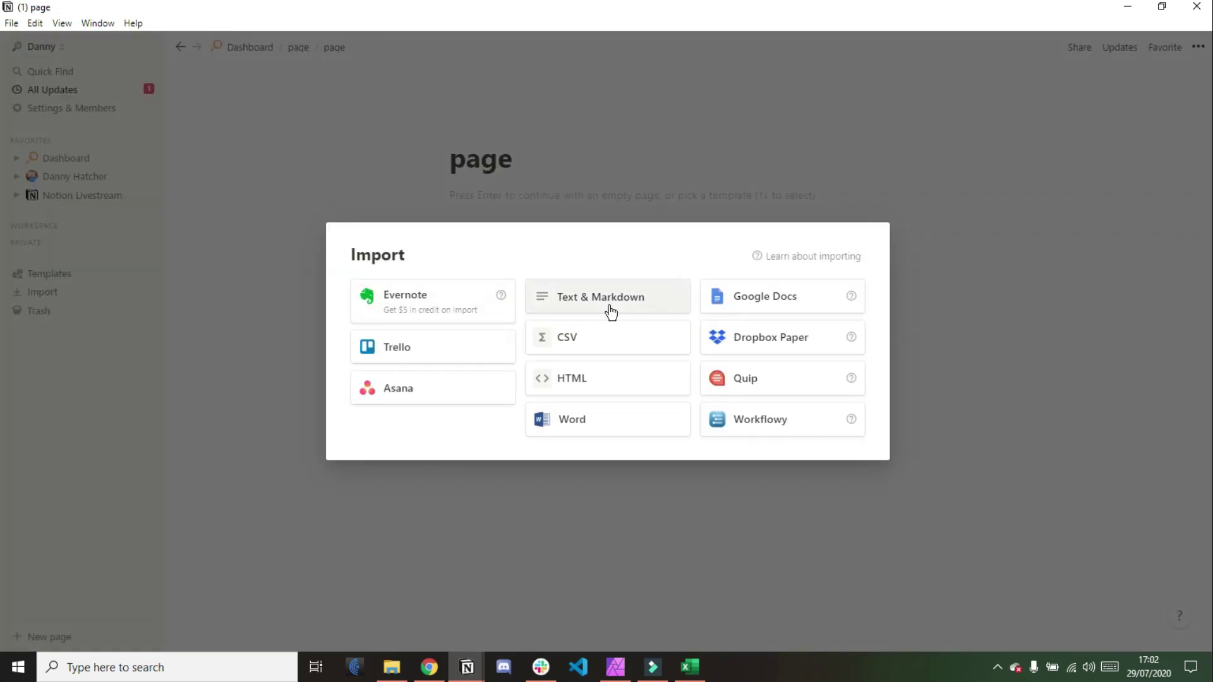
left_click(610, 350)
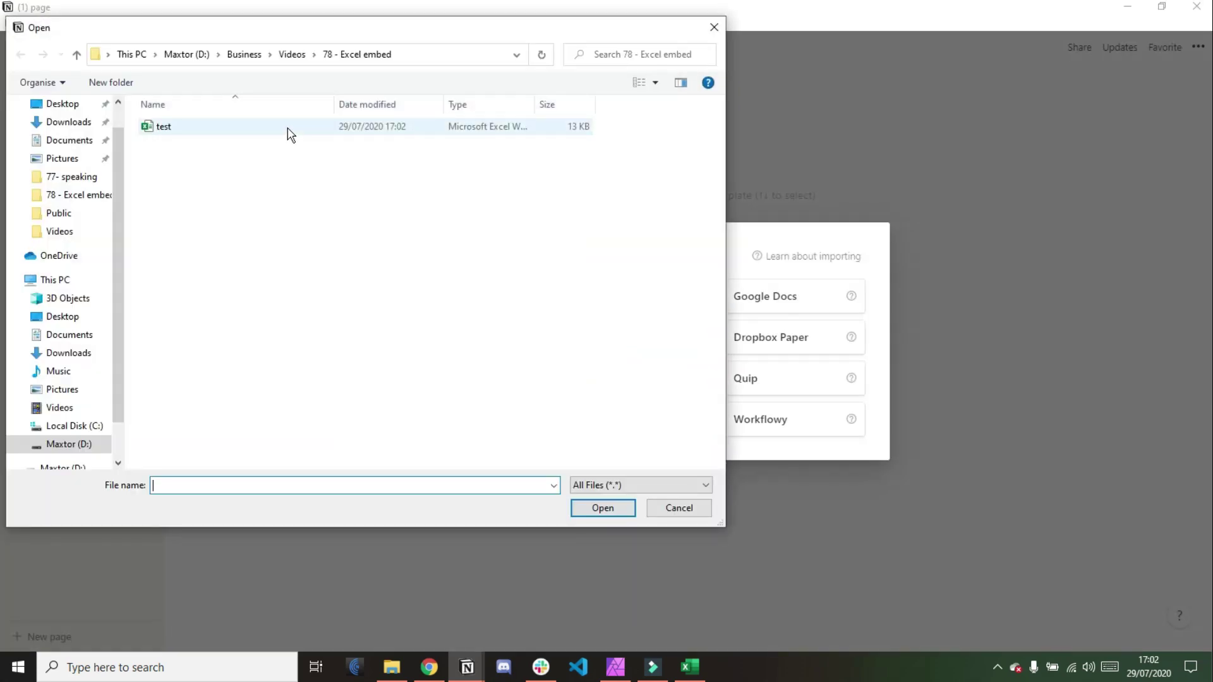
double_click(287, 128)
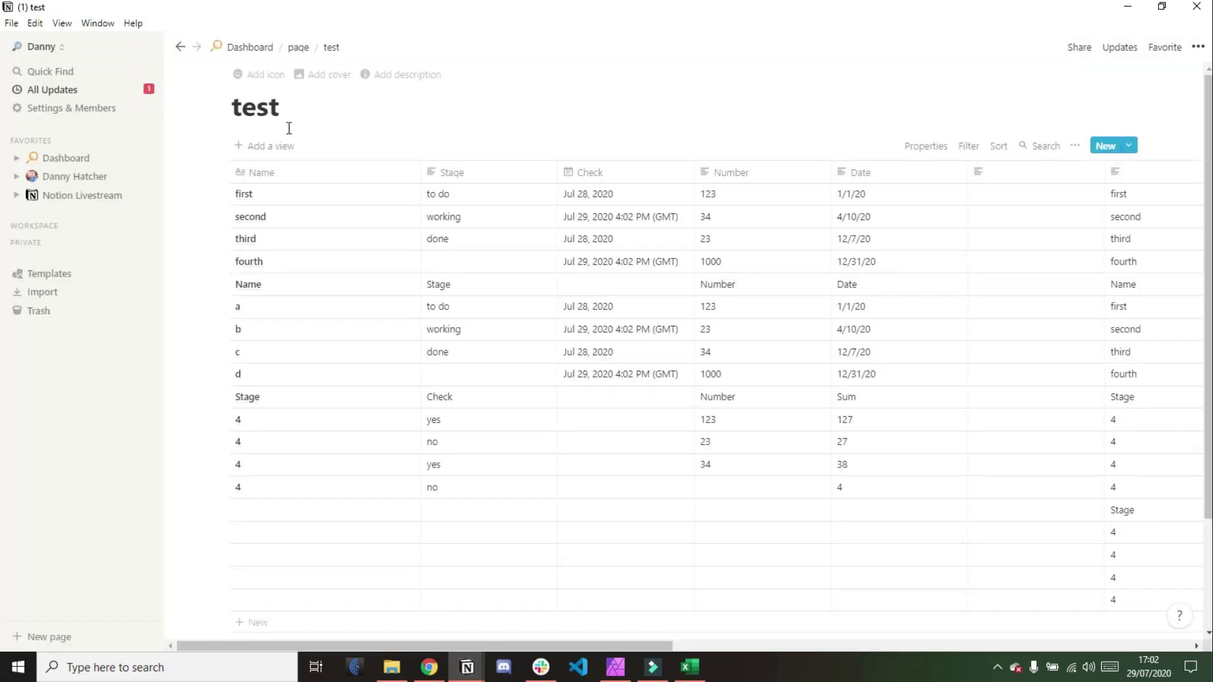
scroll(576, 283, "right", 10)
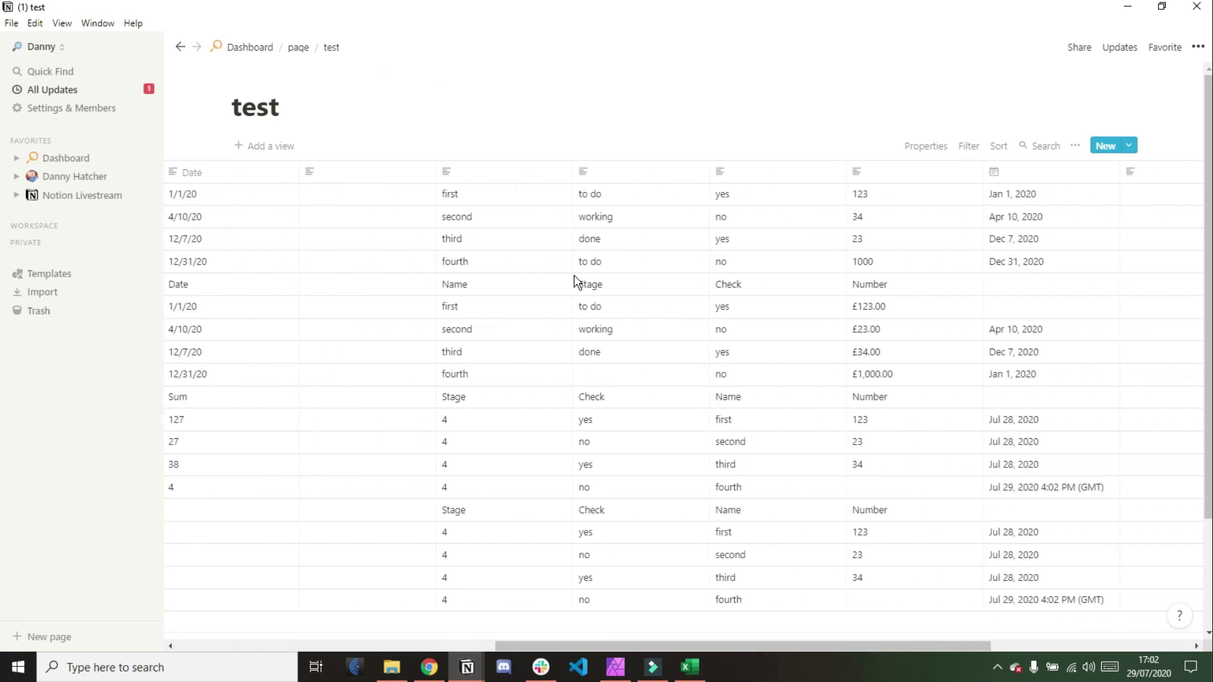
scroll(576, 283, "left", 5)
scroll(576, 283, "left", 5)
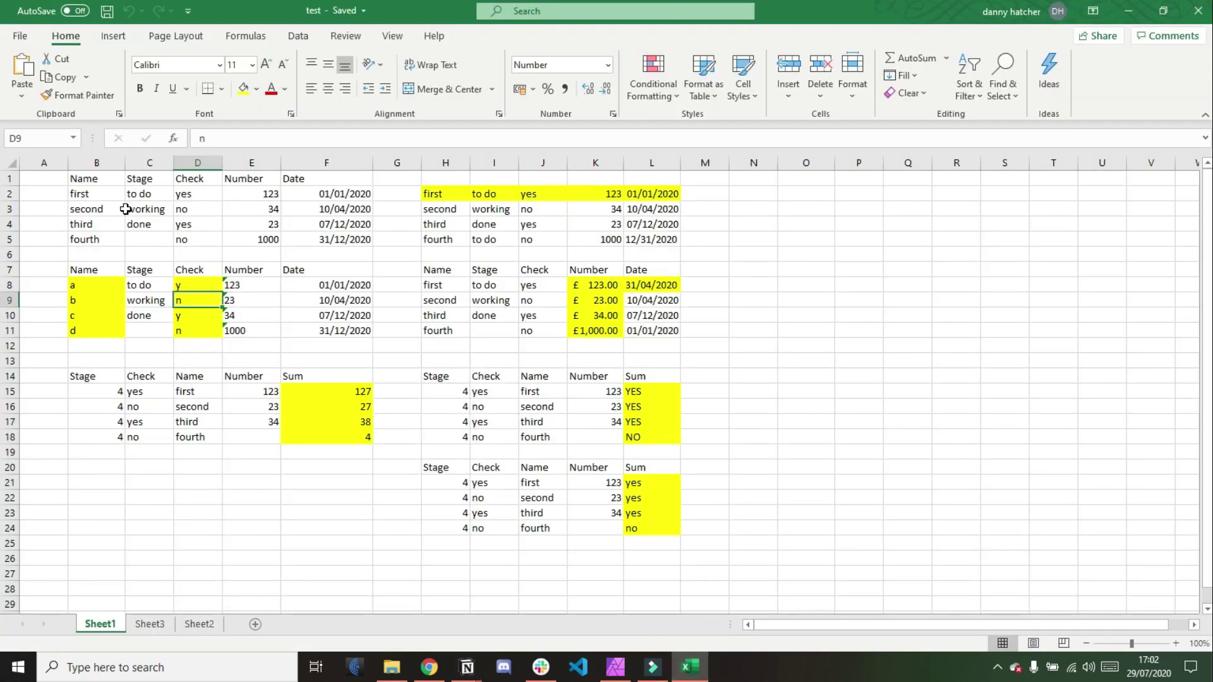
- Copy Excel's B1:F5 table and paste it below test as an Untitled Notion database
left_click_drag(95, 184, 342, 239)
key("ctrl+c")
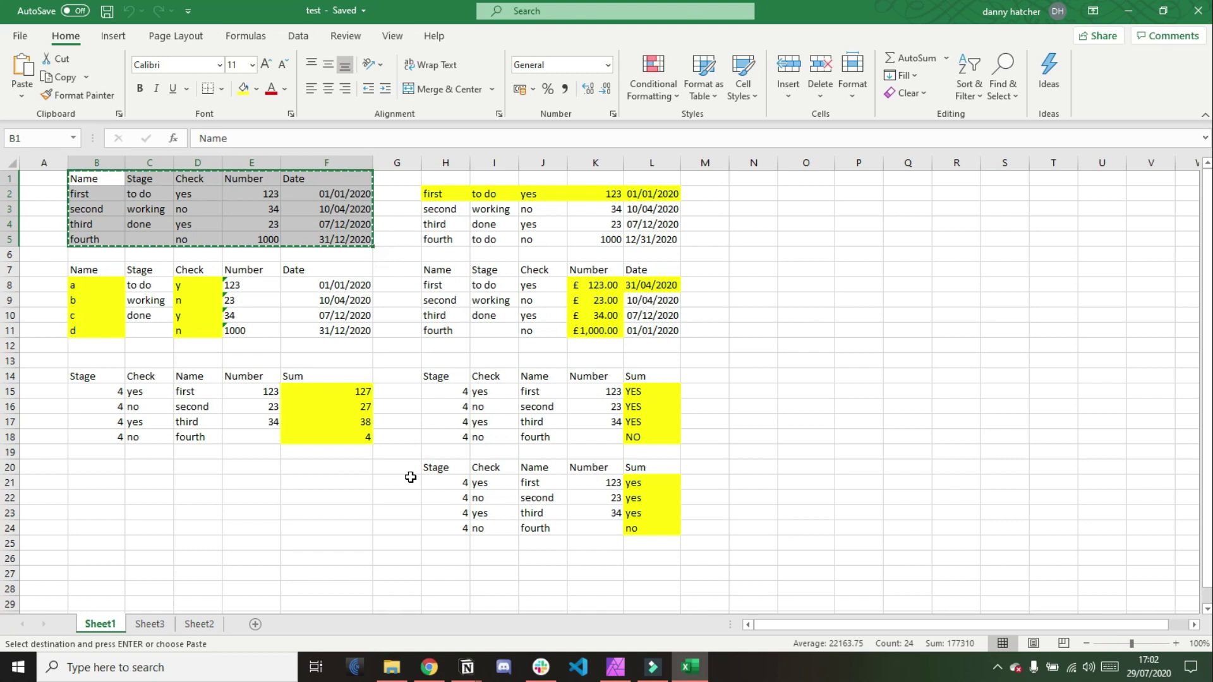
mouse_move(467, 667)
left_click(513, 610)
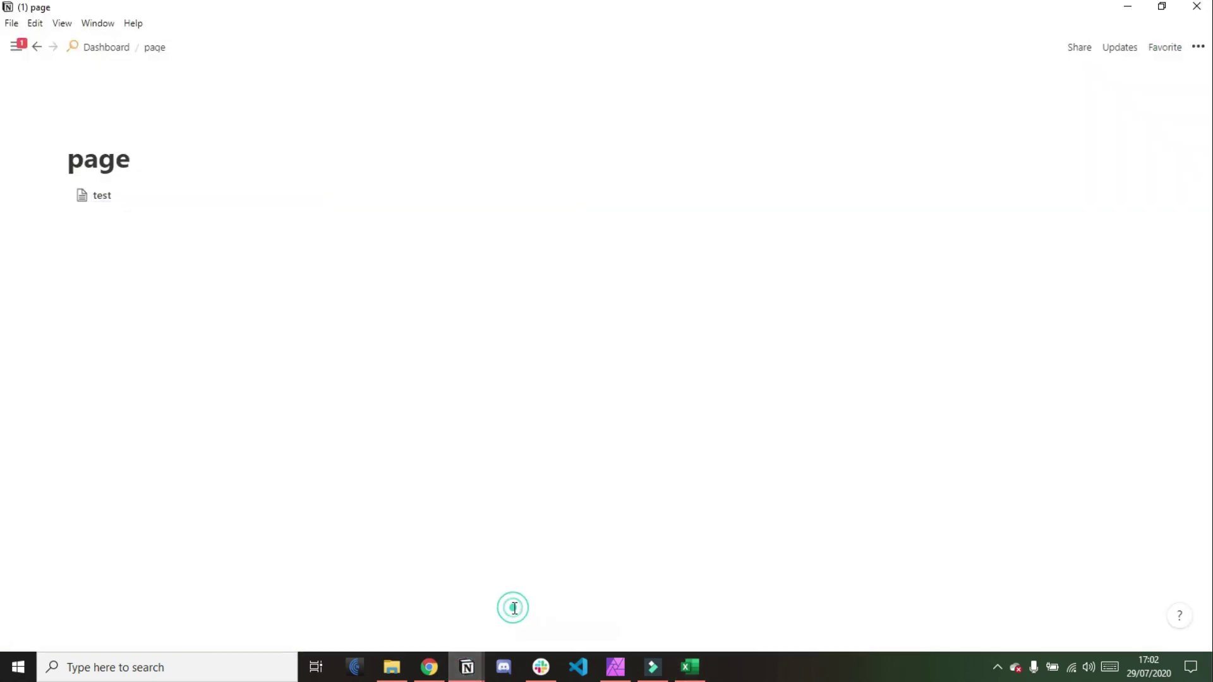
left_click(115, 217)
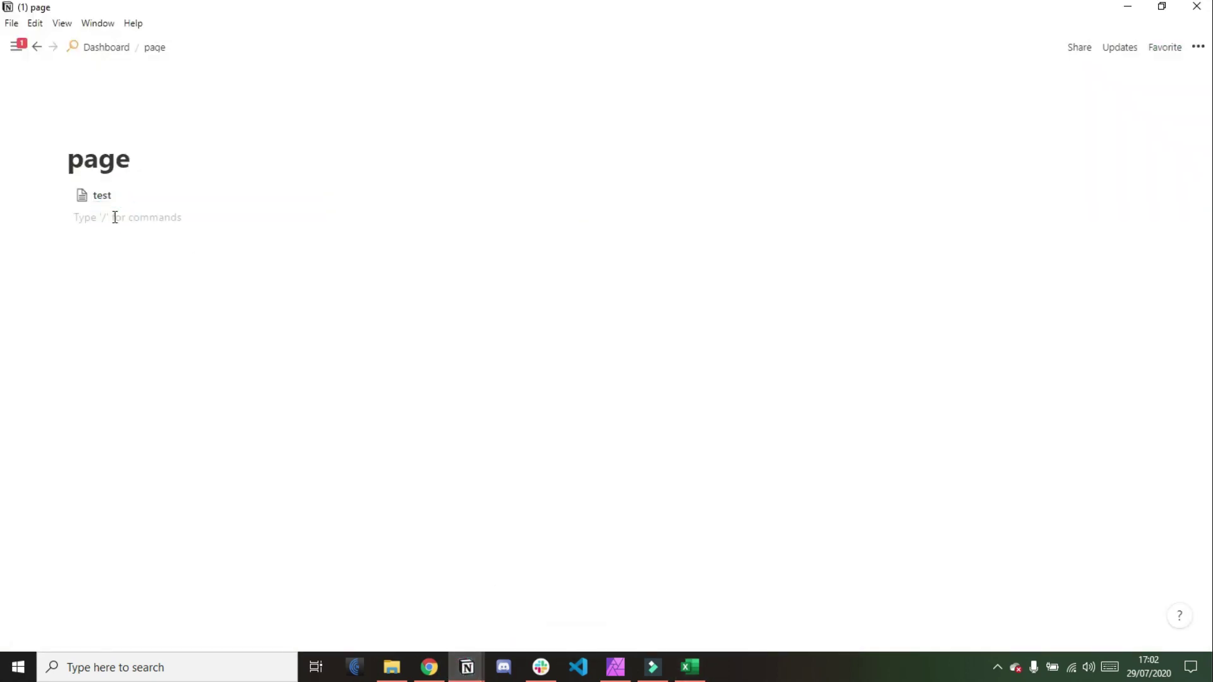
key("ctrl+v")
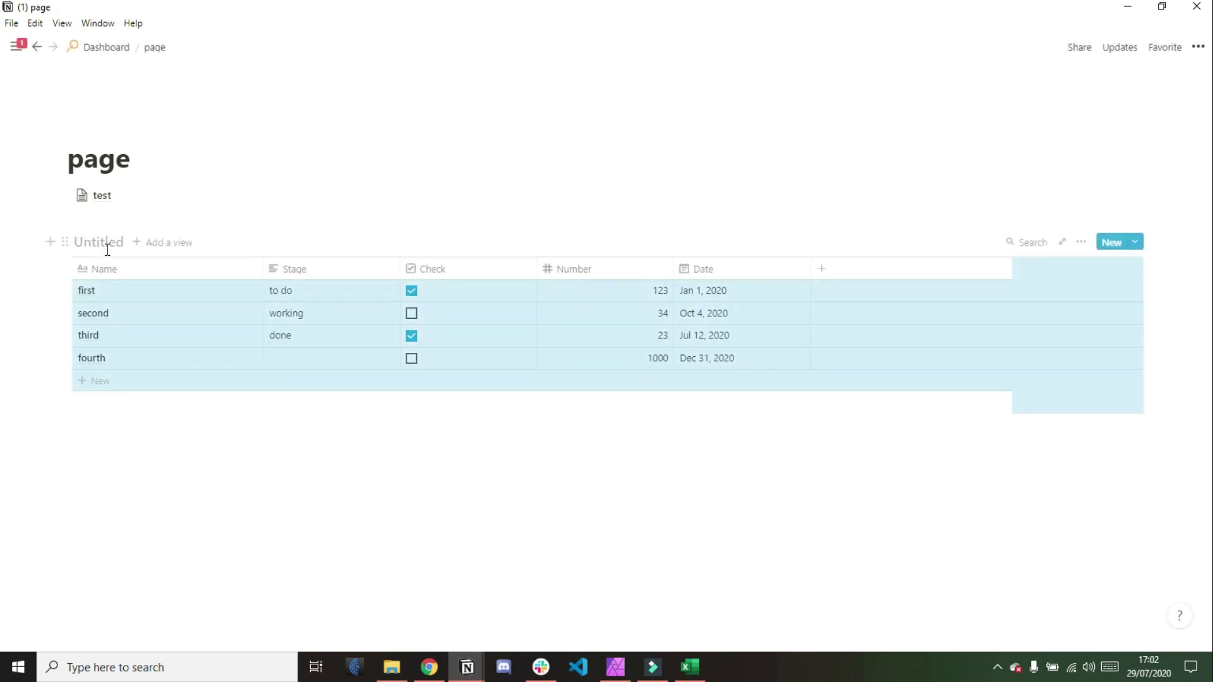
left_click(99, 242)
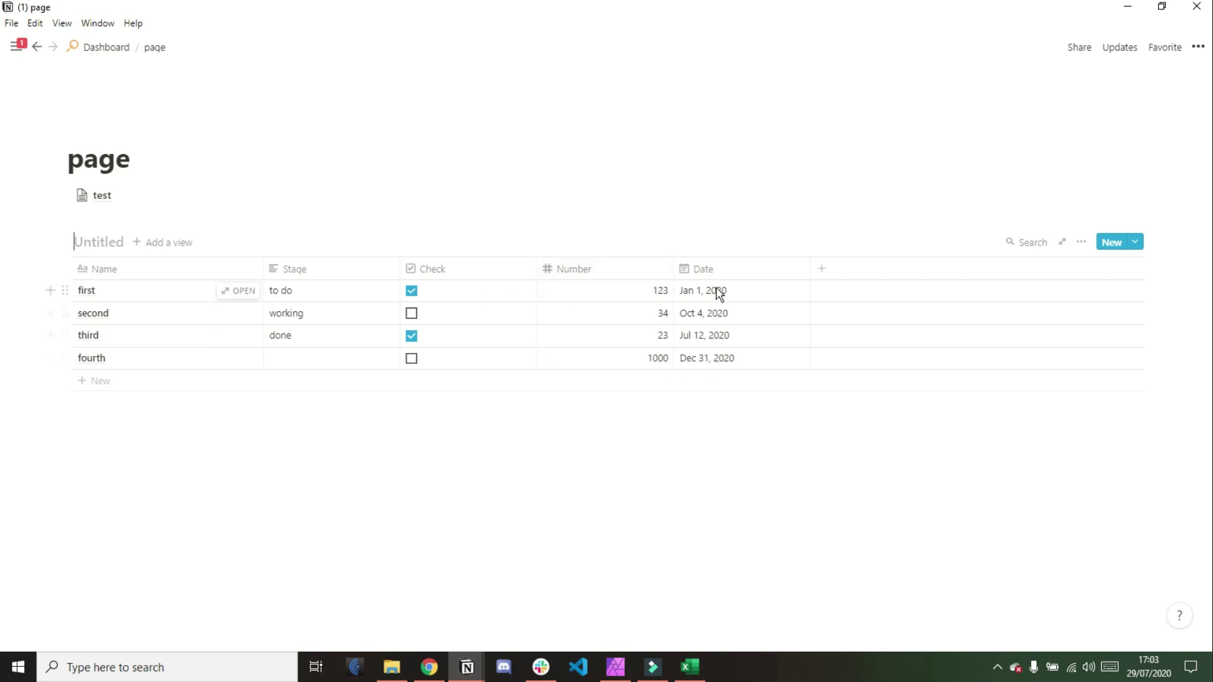
- In Excel, inspect the values in cells D2, D3, E2, E3, F3, B2 and C2
left_click(691, 667)
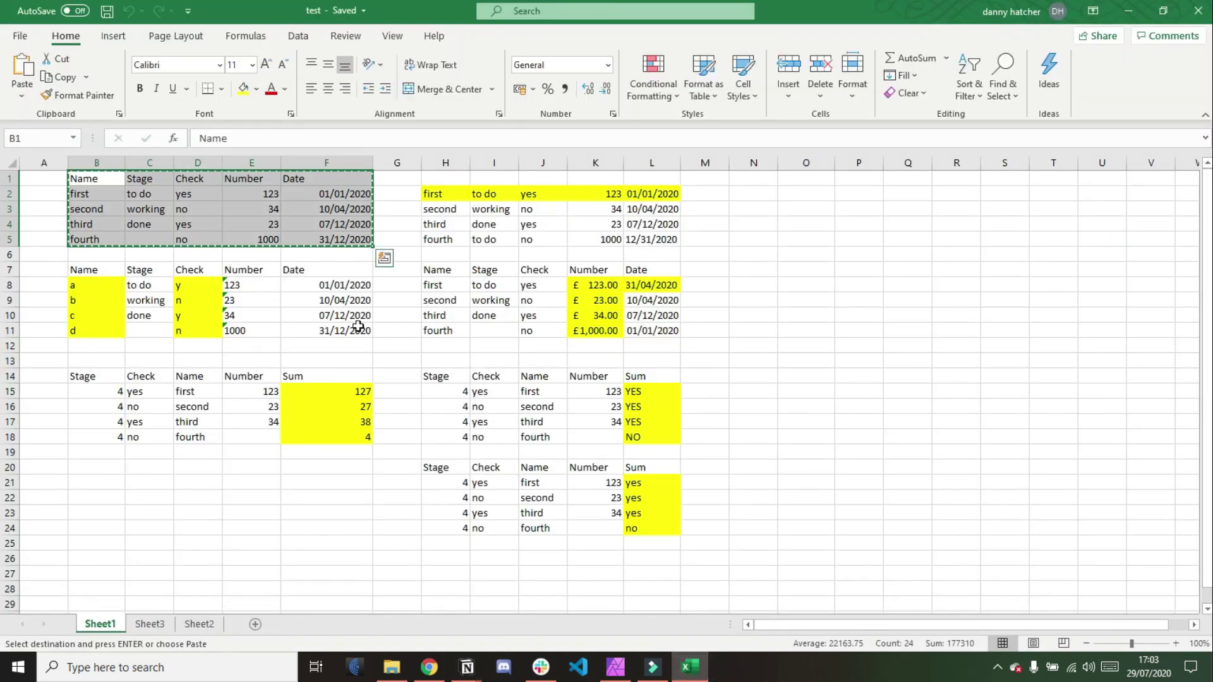
left_click(200, 193)
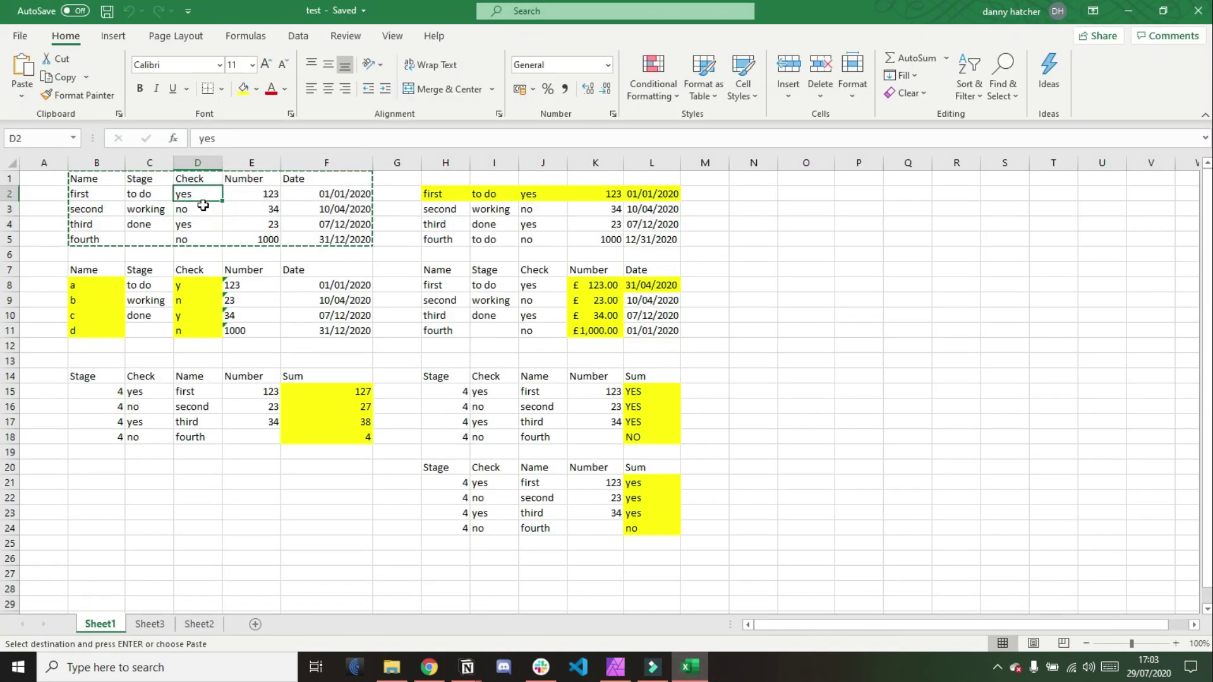
left_click(202, 209)
left_click(251, 194)
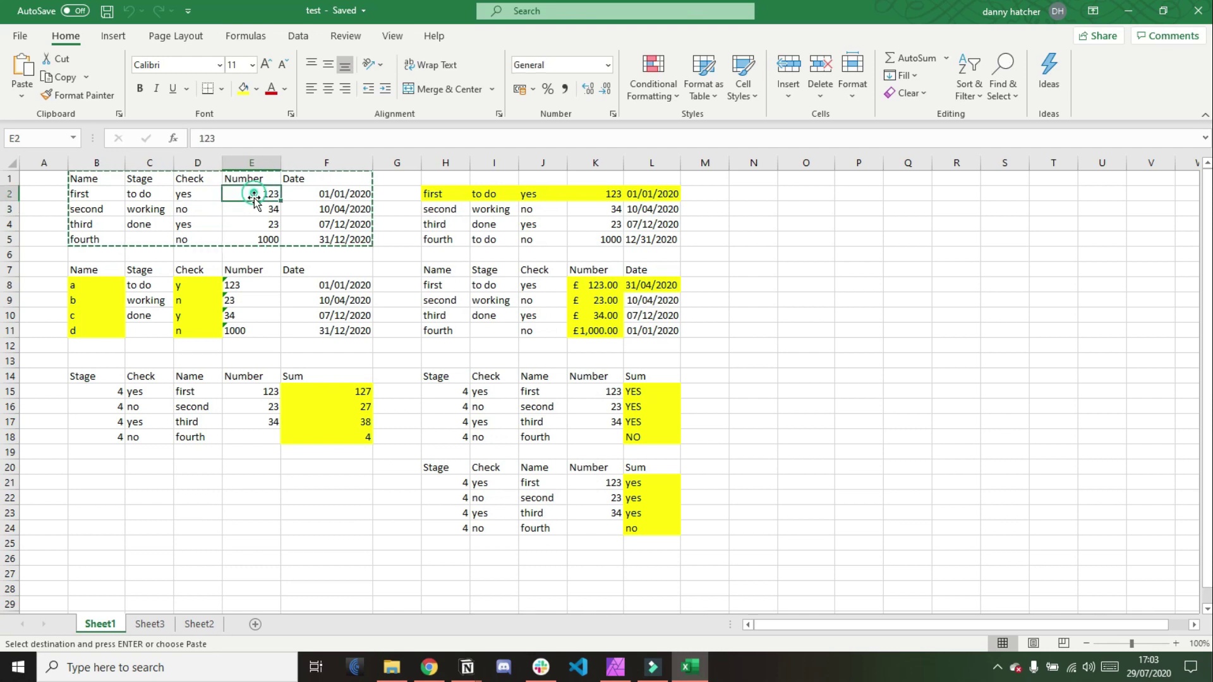
left_click(253, 210)
left_click(335, 203)
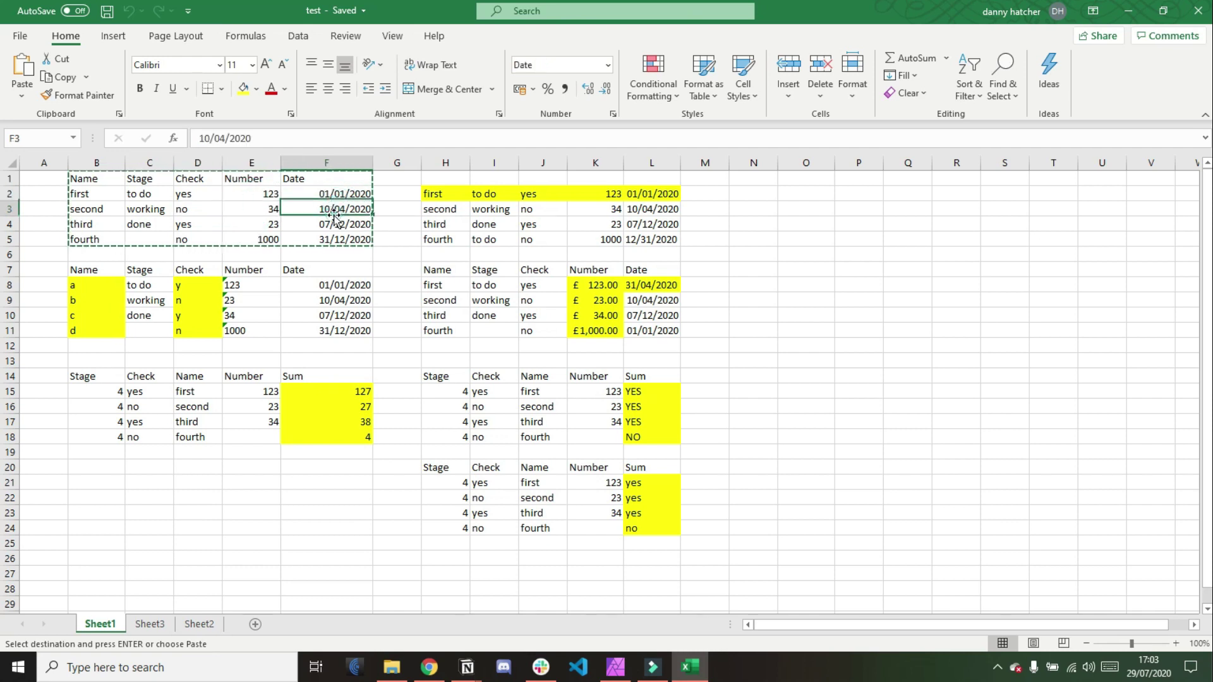
left_click(88, 194)
left_click(136, 195)
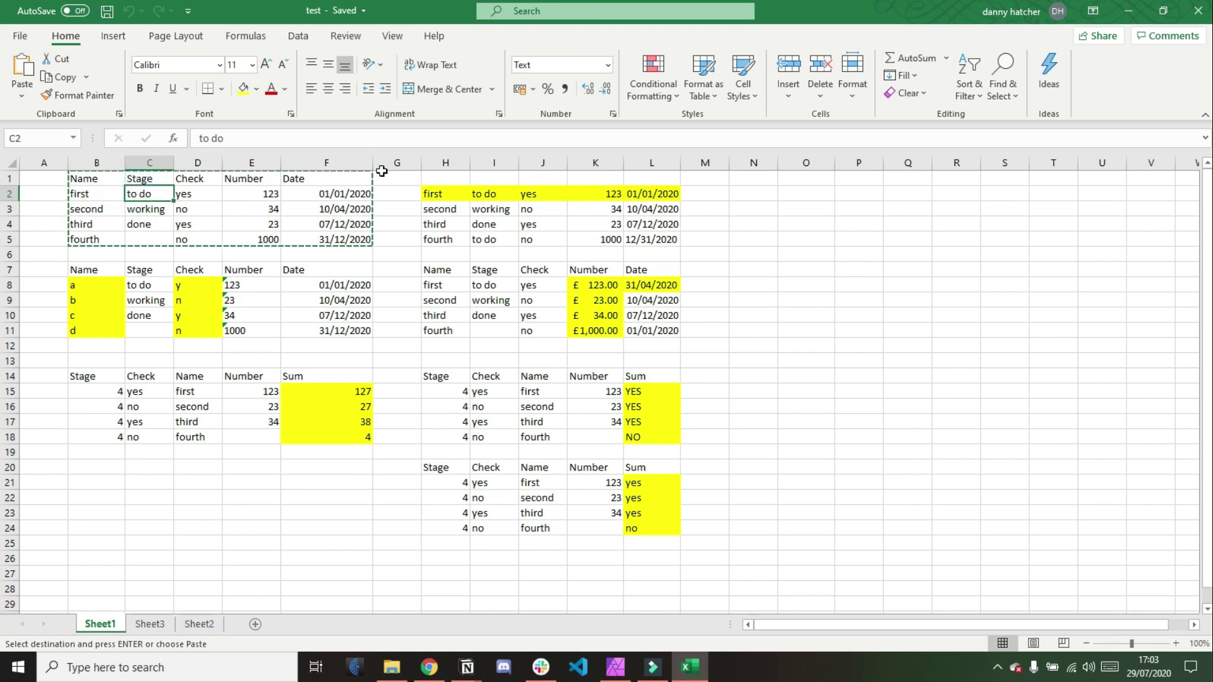
- Copy H1:L5 and paste it below the first Notion database as a second database
left_click_drag(427, 178, 638, 236)
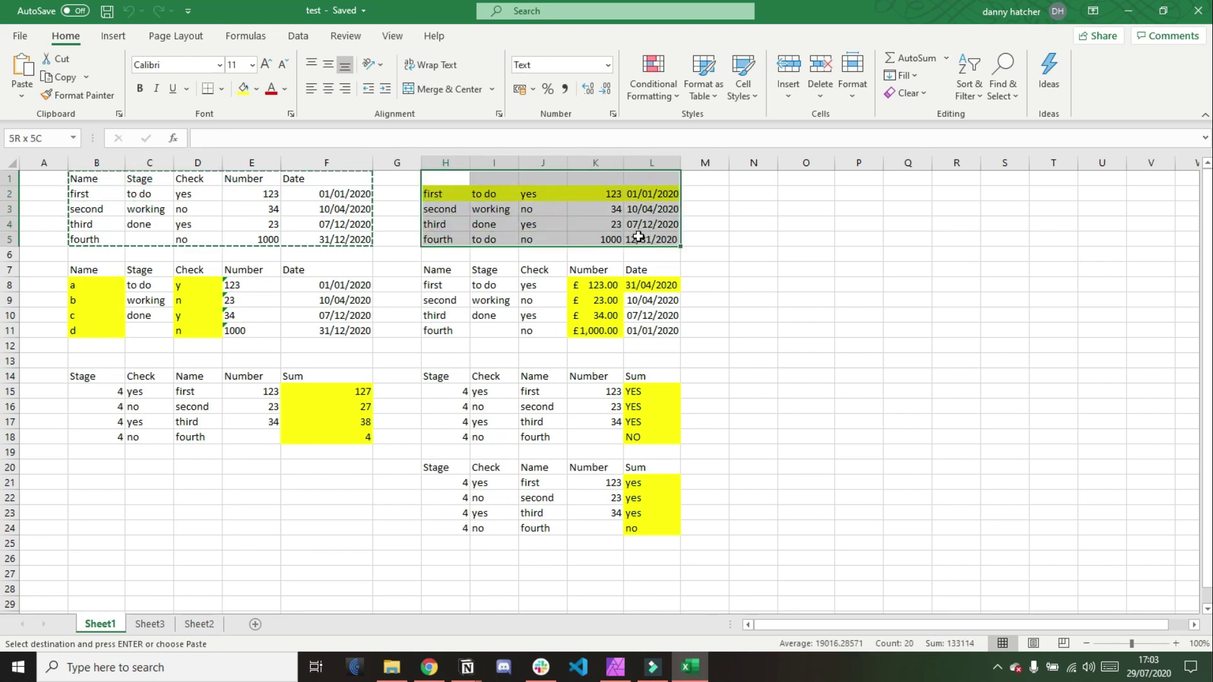
key("ctrl+c")
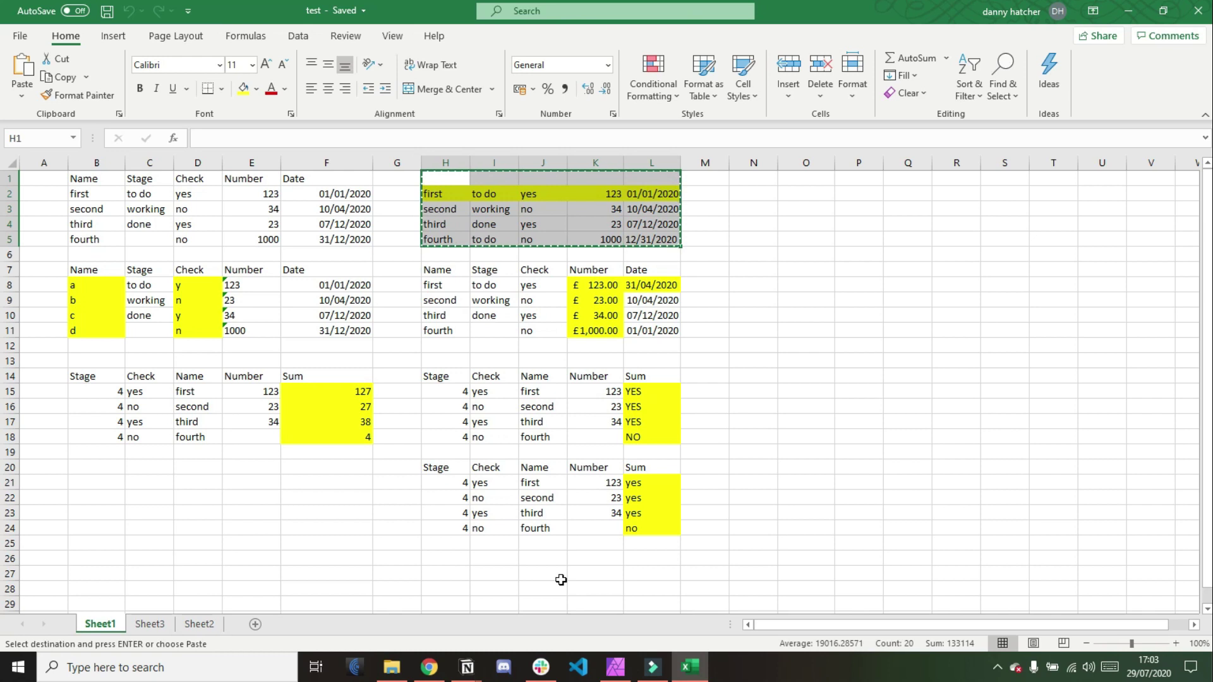
mouse_move(467, 667)
left_click(536, 627)
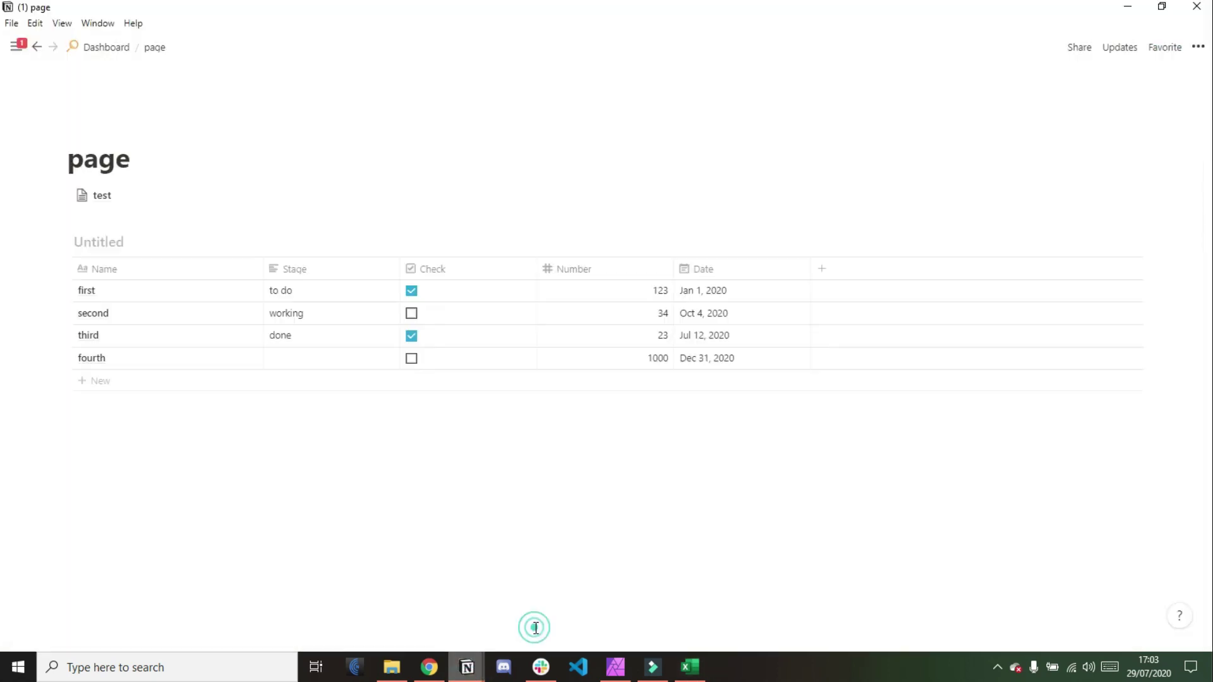
left_click(169, 415)
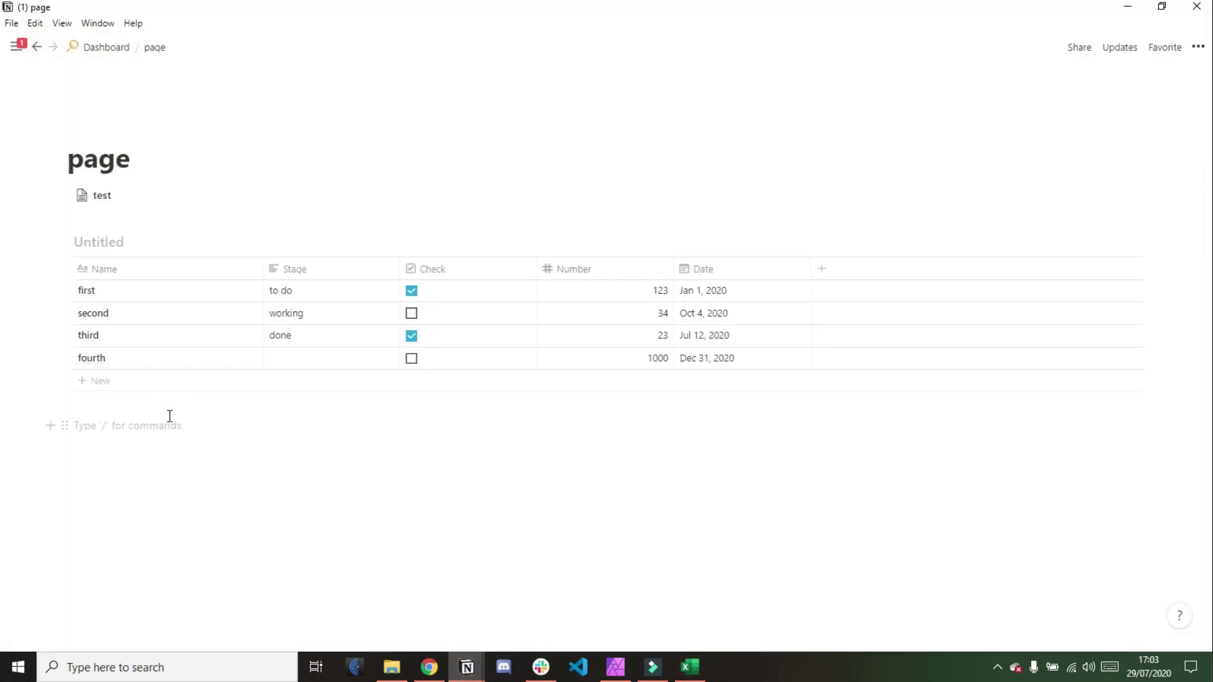
key("ctrl+v")
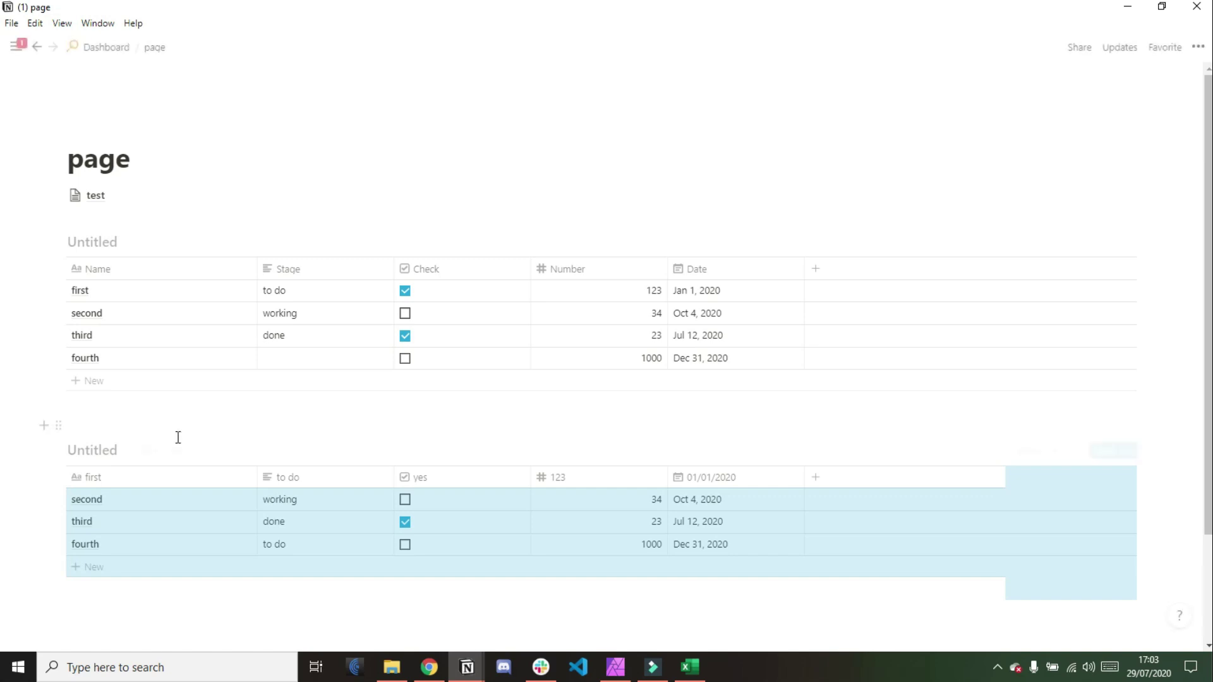
scroll(176, 435, "down", 1)
scroll(177, 443, "down", 1)
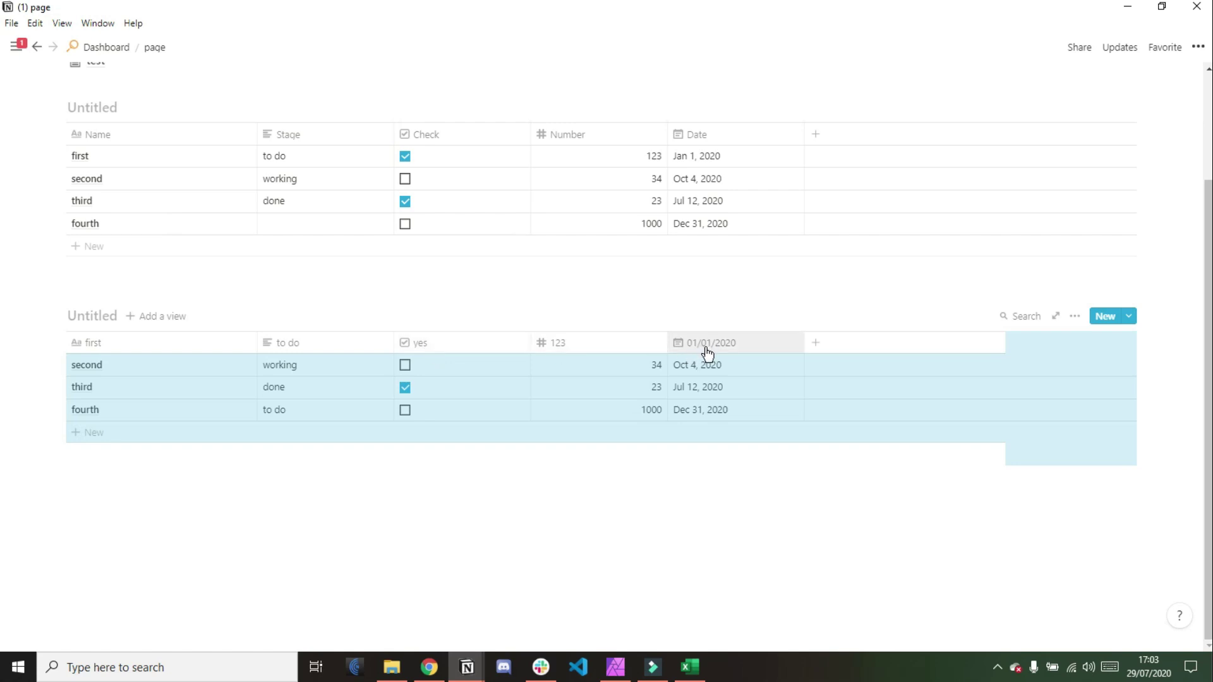
left_click(694, 321)
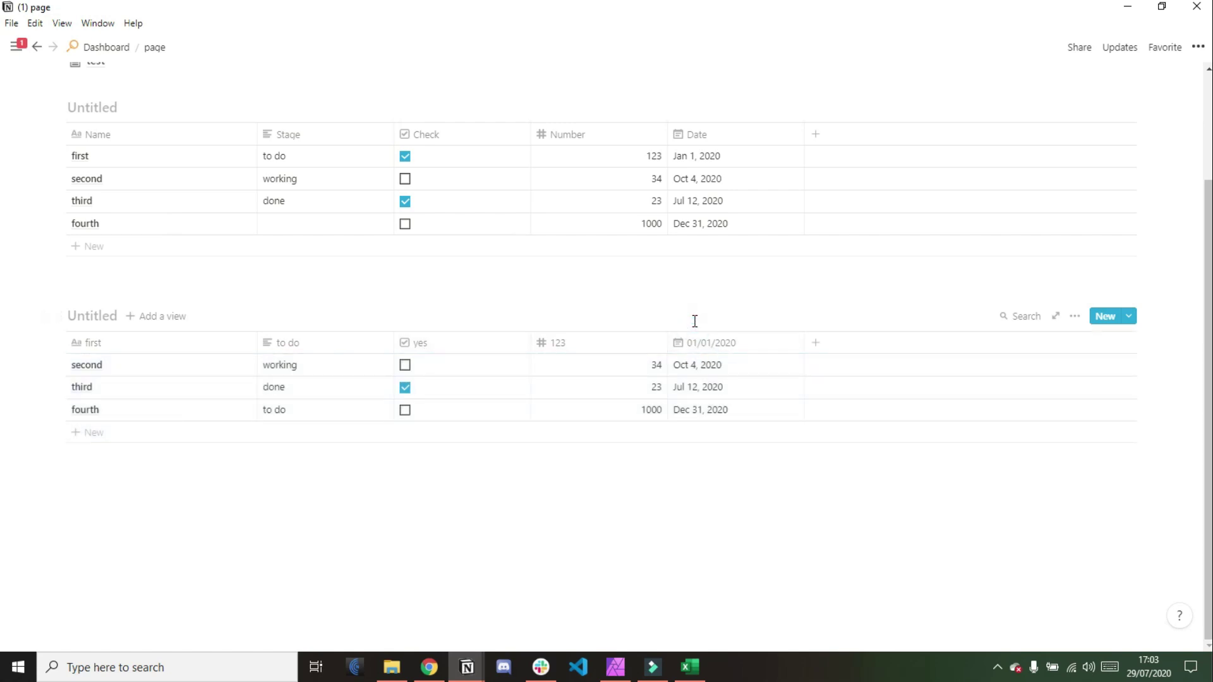
left_click(690, 667)
- Copy B7:F11 and paste it below the second database as a third Notion database
left_click_drag(98, 272, 328, 330)
key("ctrl+c")
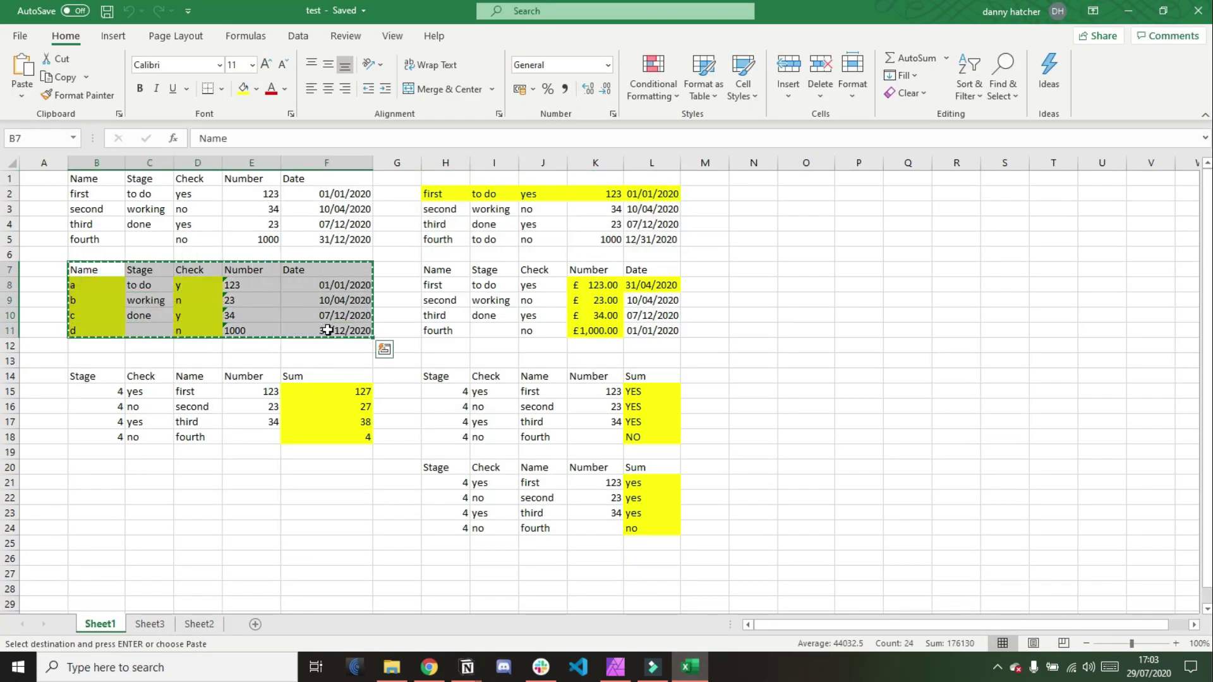
mouse_move(469, 673)
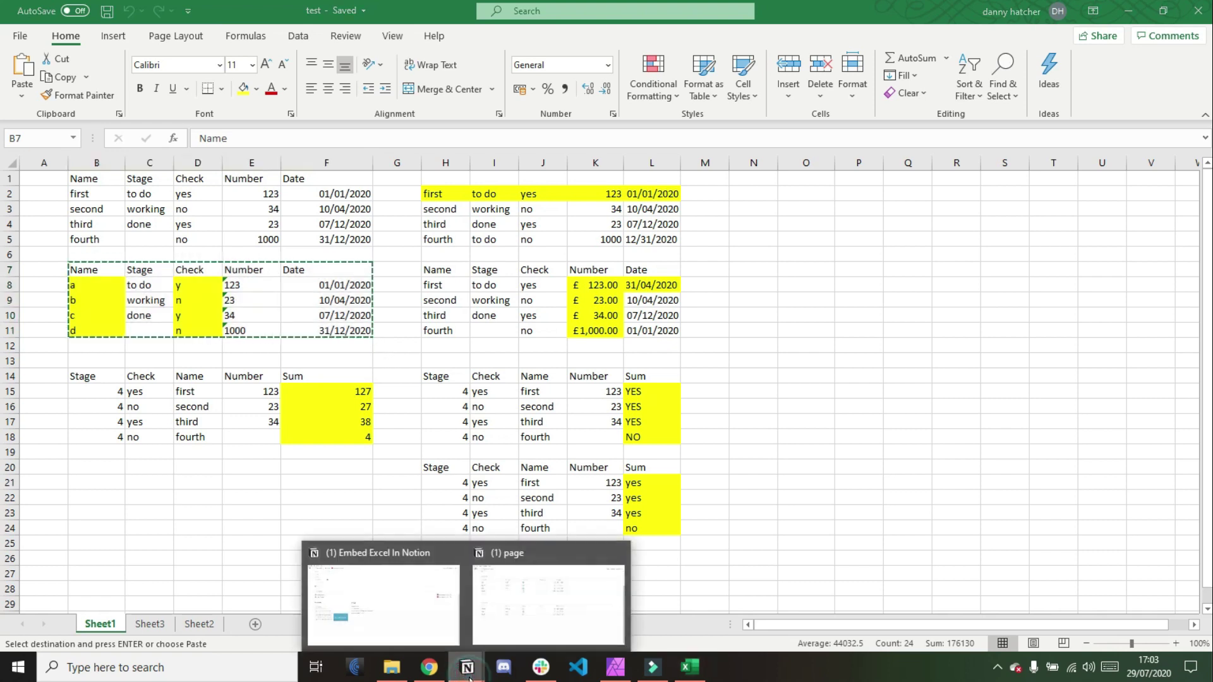
left_click(516, 600)
left_click(168, 472)
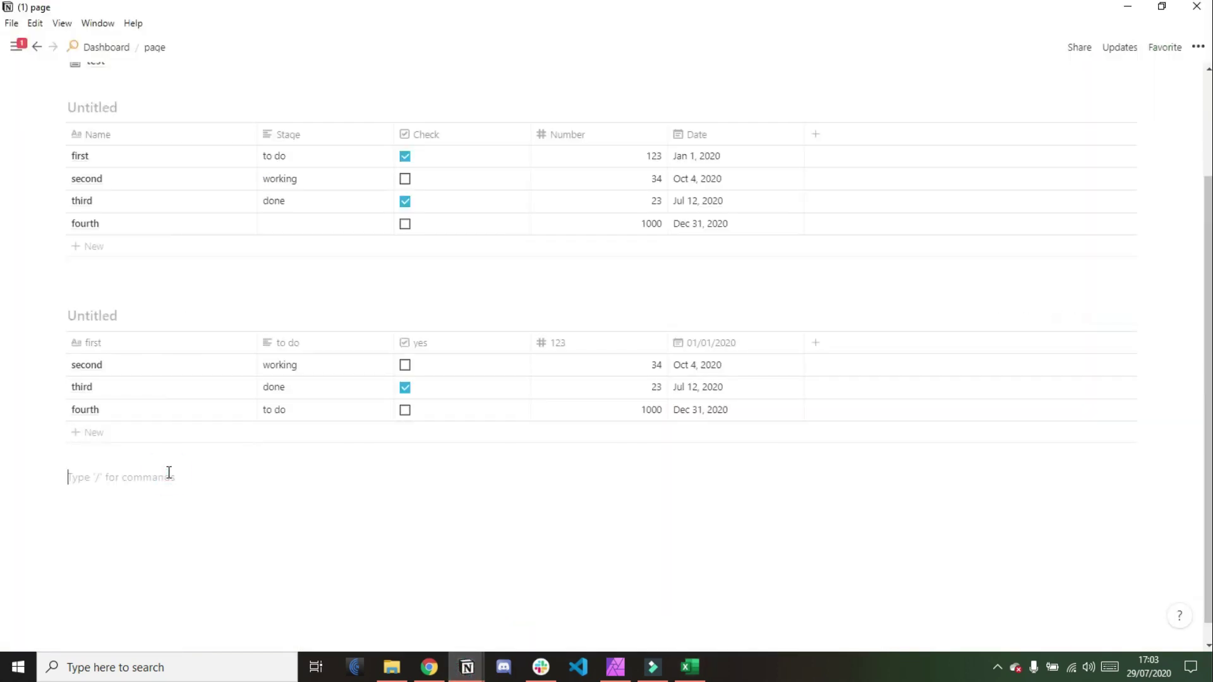
key("ctrl+v")
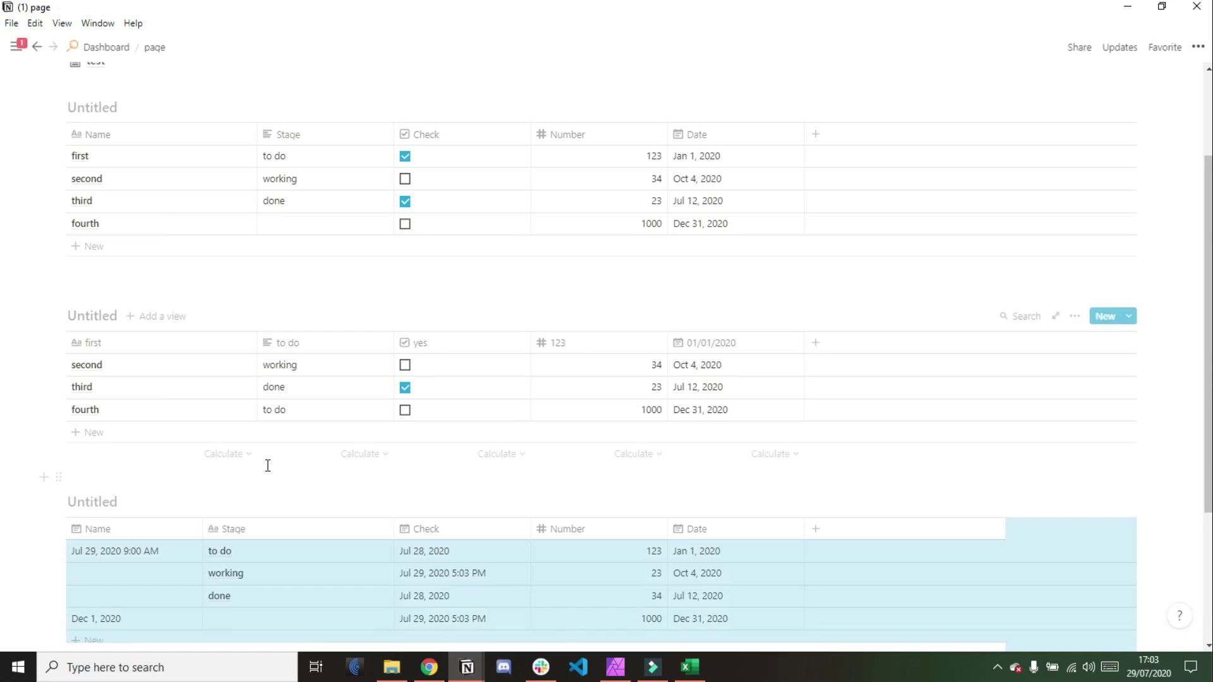
scroll(265, 468, "down", 3)
left_click(263, 293)
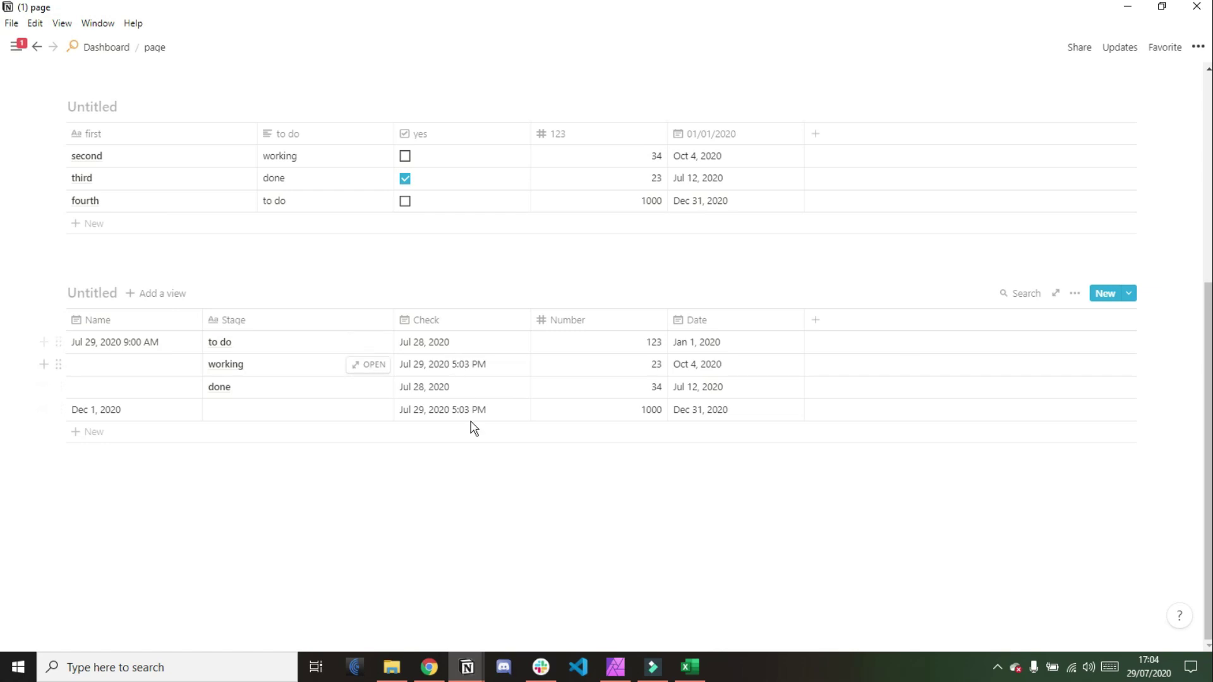
- Back in Excel, inspect the Check values from D8 and the Name values from B8
left_click(691, 668)
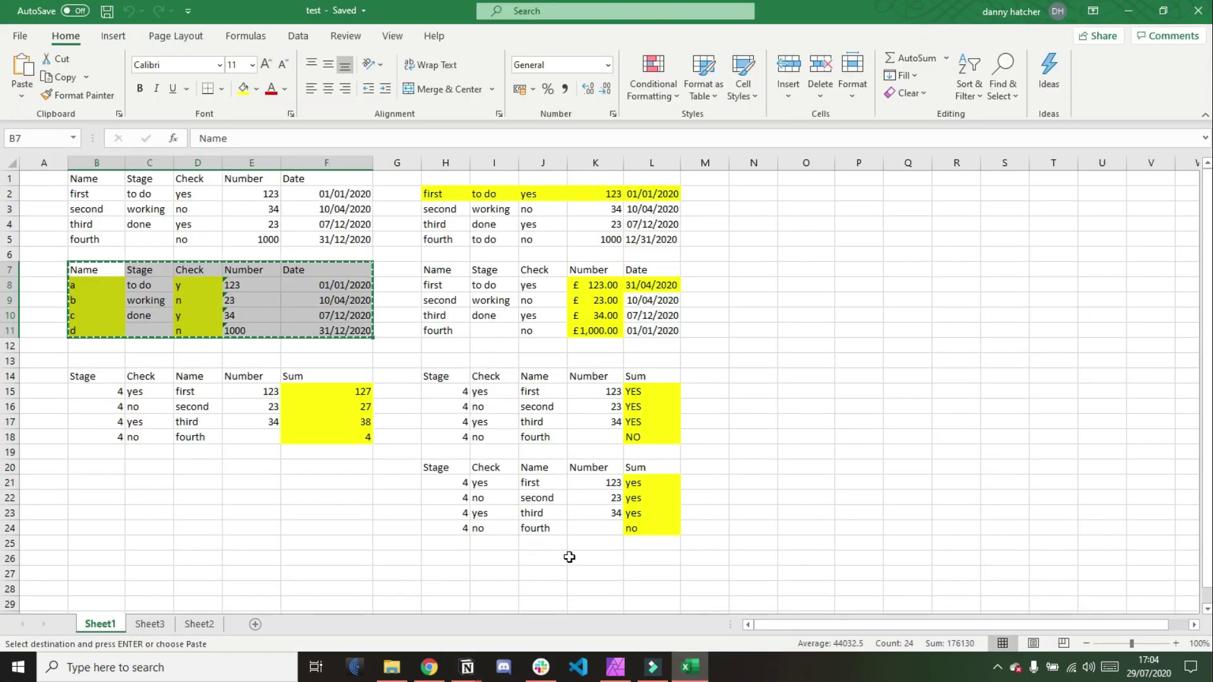
left_click(203, 291)
key("Down")
key("Down")
key("Down")
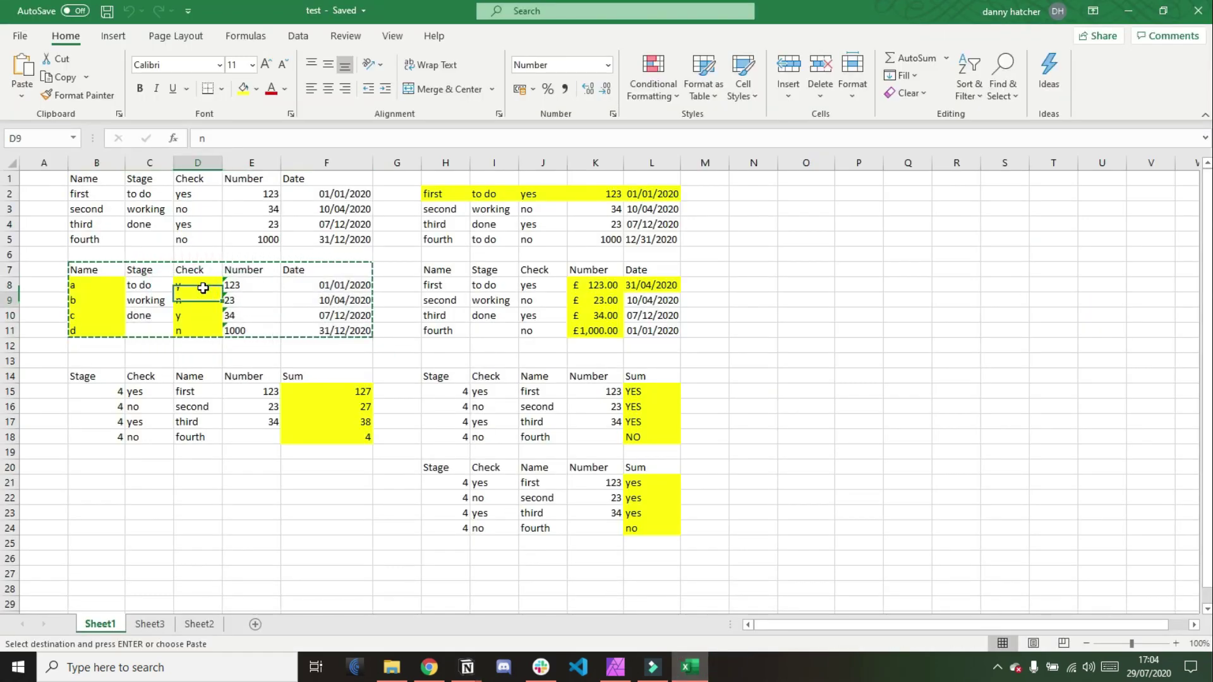
key("Up")
key("Up")
key("Up")
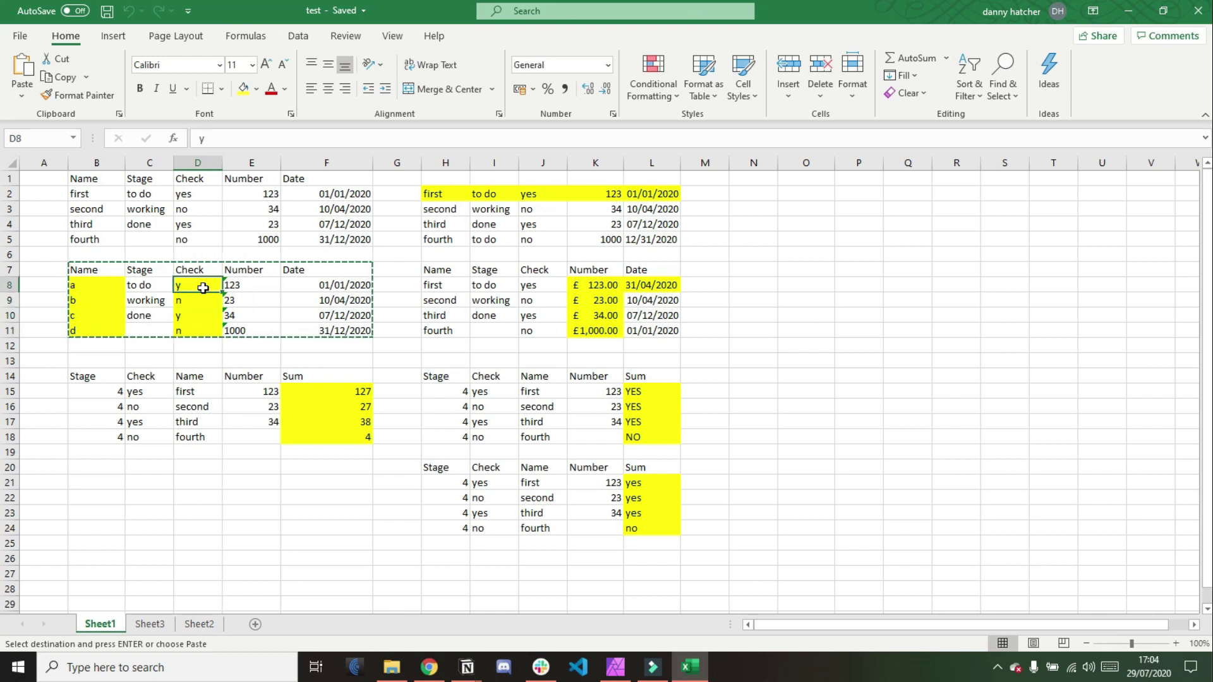
left_click(112, 285)
key("Down")
key("Down")
key("Down")
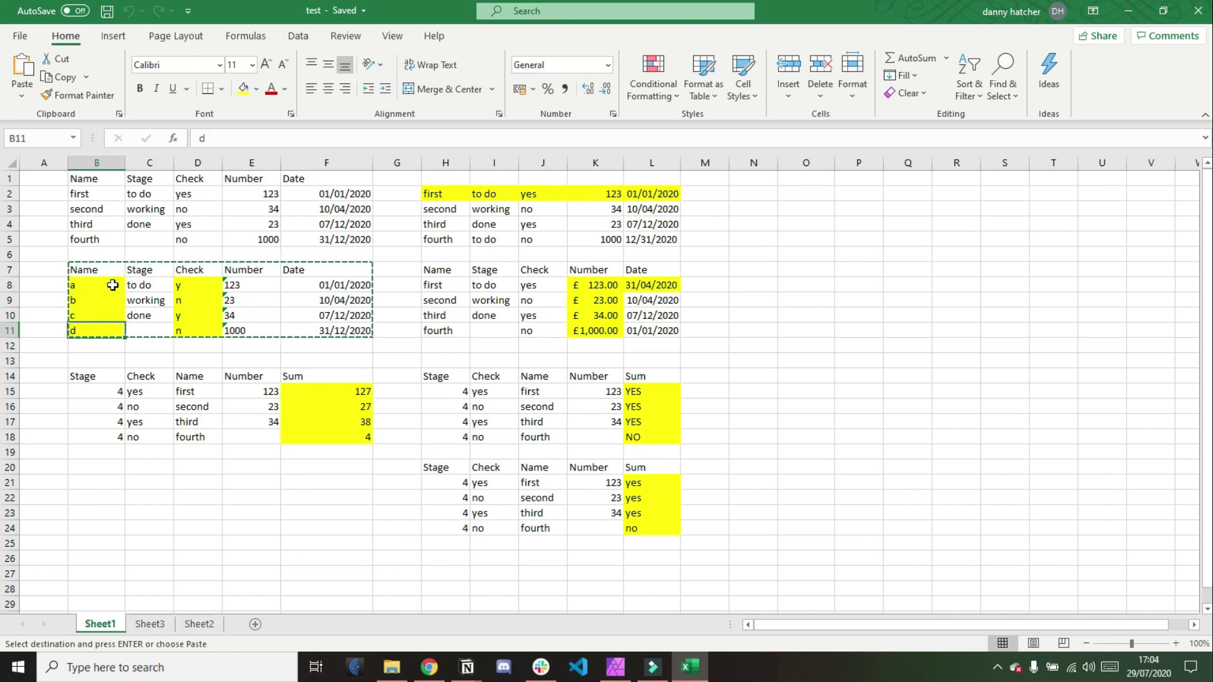
key("Up")
key("Up")
key("Up")
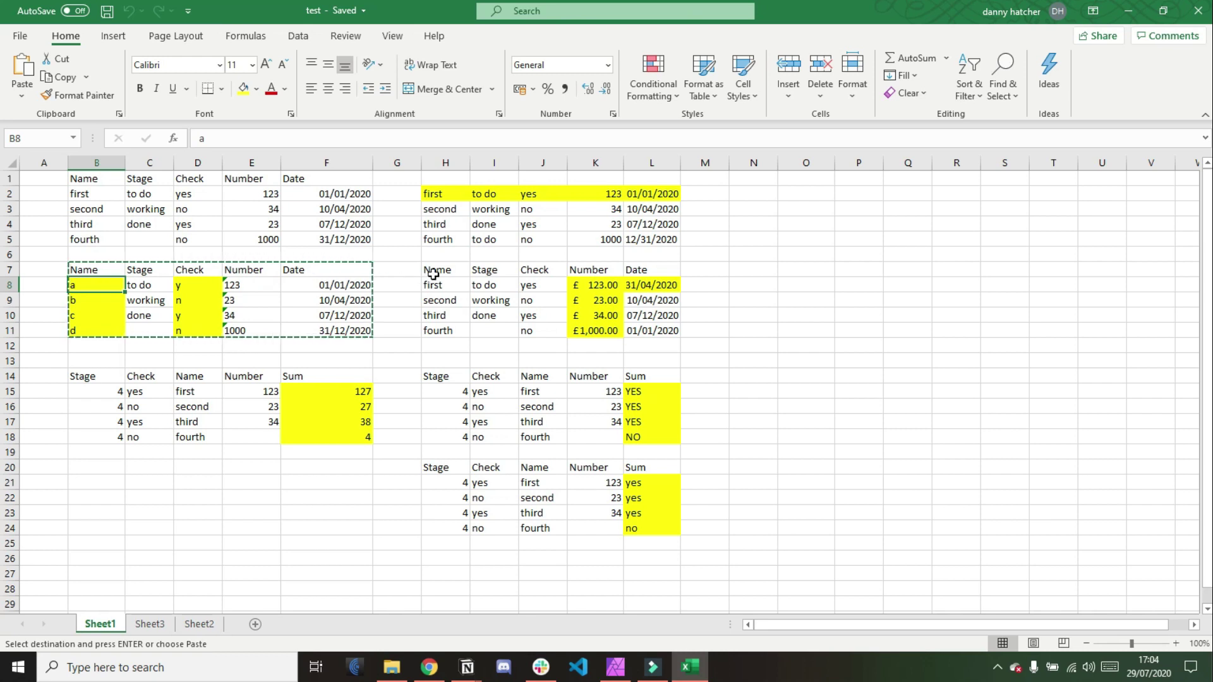
- Paste H7:L11 as a fourth Notion database, then check the first row's Number value
left_click_drag(438, 270, 643, 331)
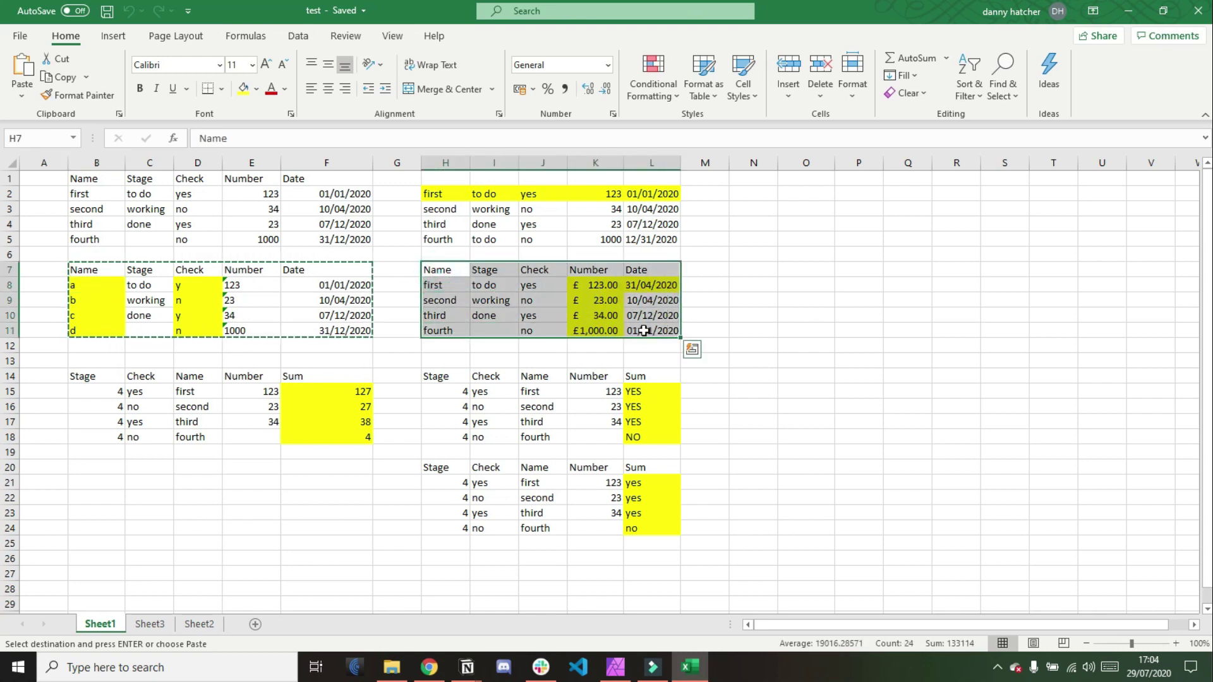
key("ctrl+c")
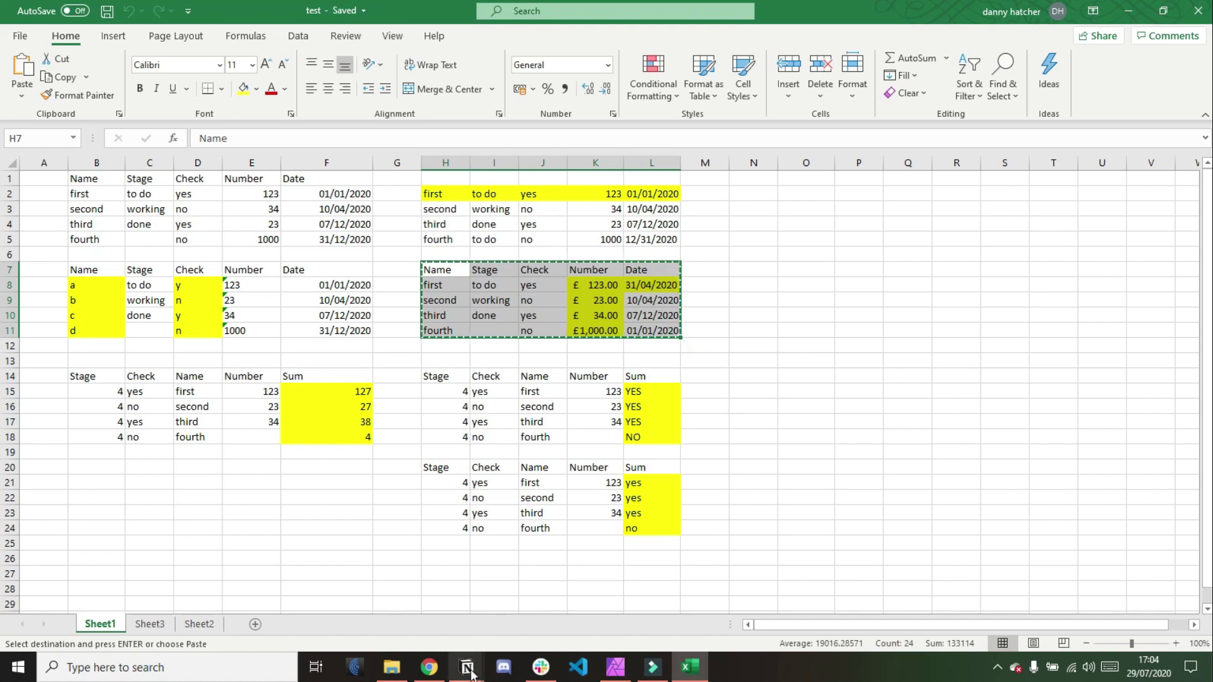
mouse_move(471, 672)
left_click(509, 616)
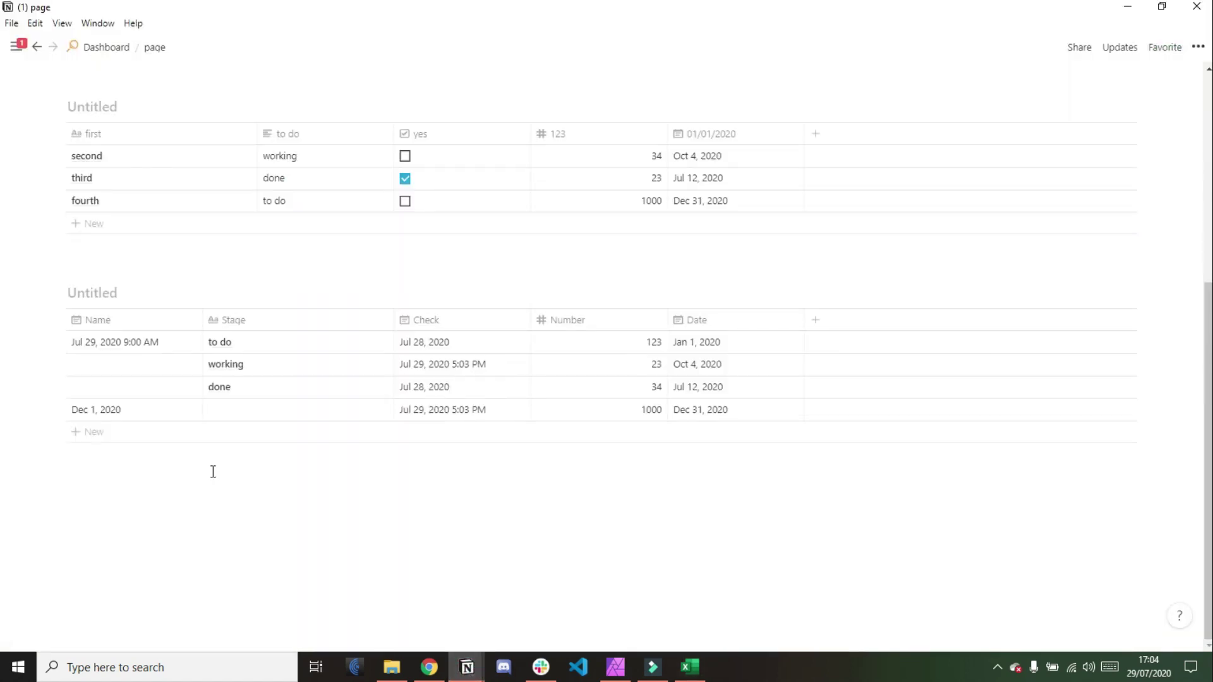
left_click(116, 477)
key("ctrl+v")
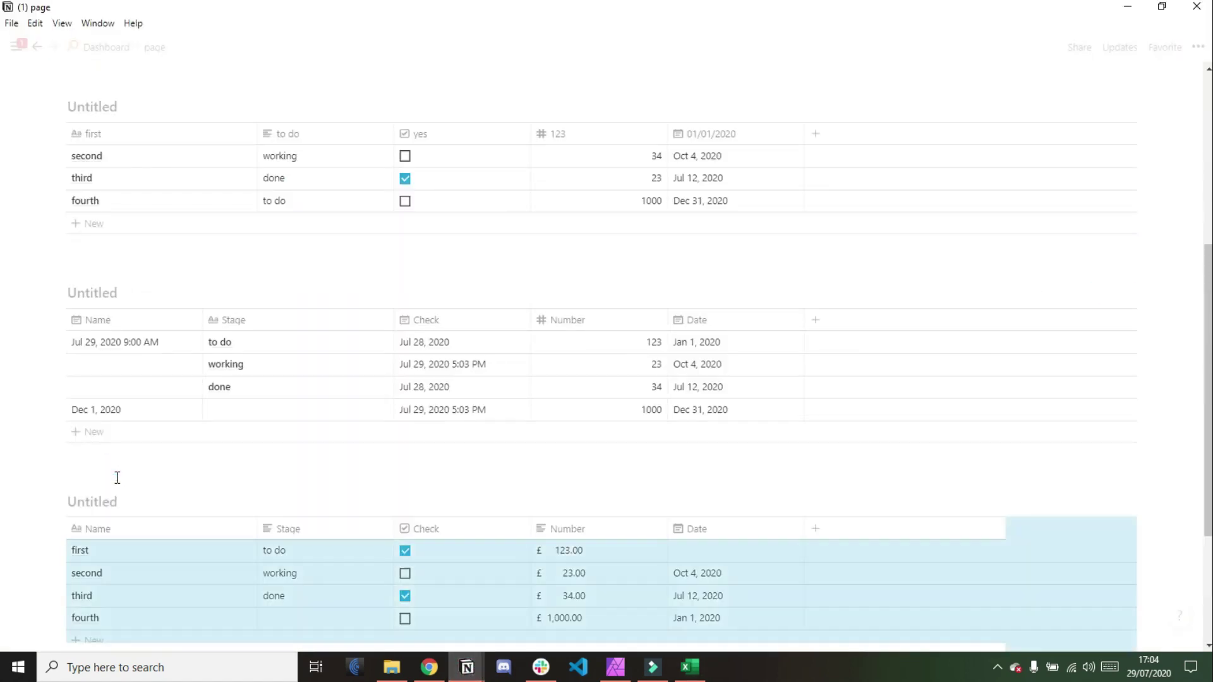
scroll(158, 484, "down", 3)
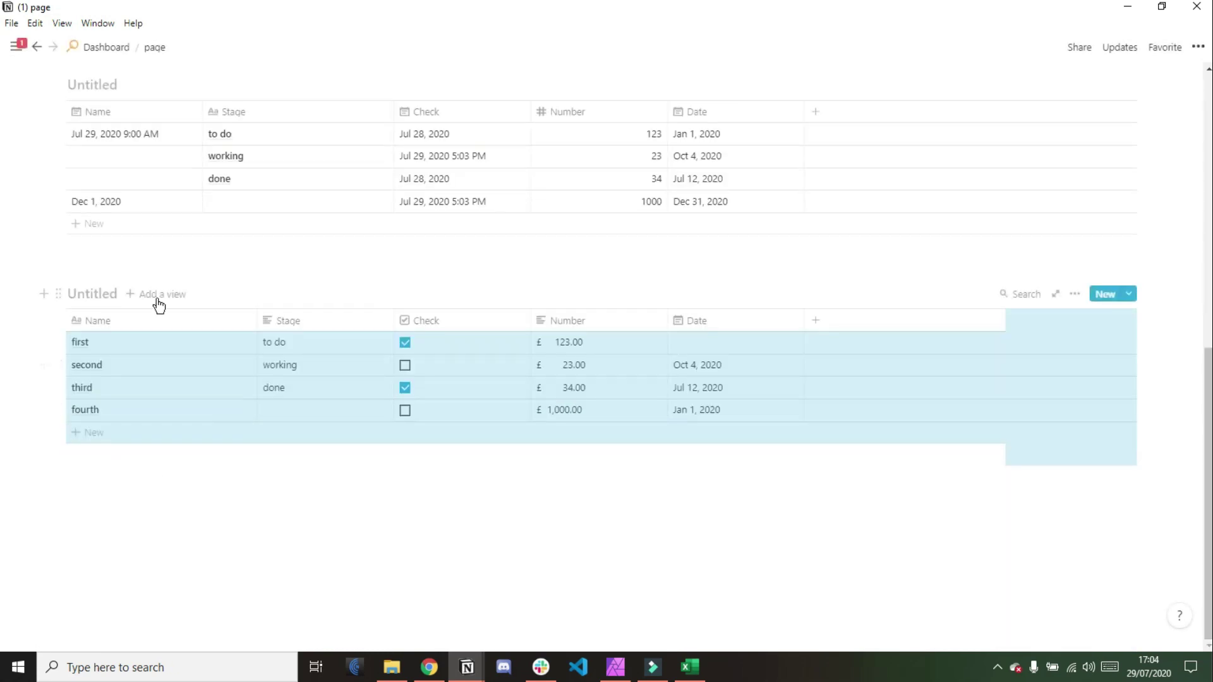
left_click(207, 297)
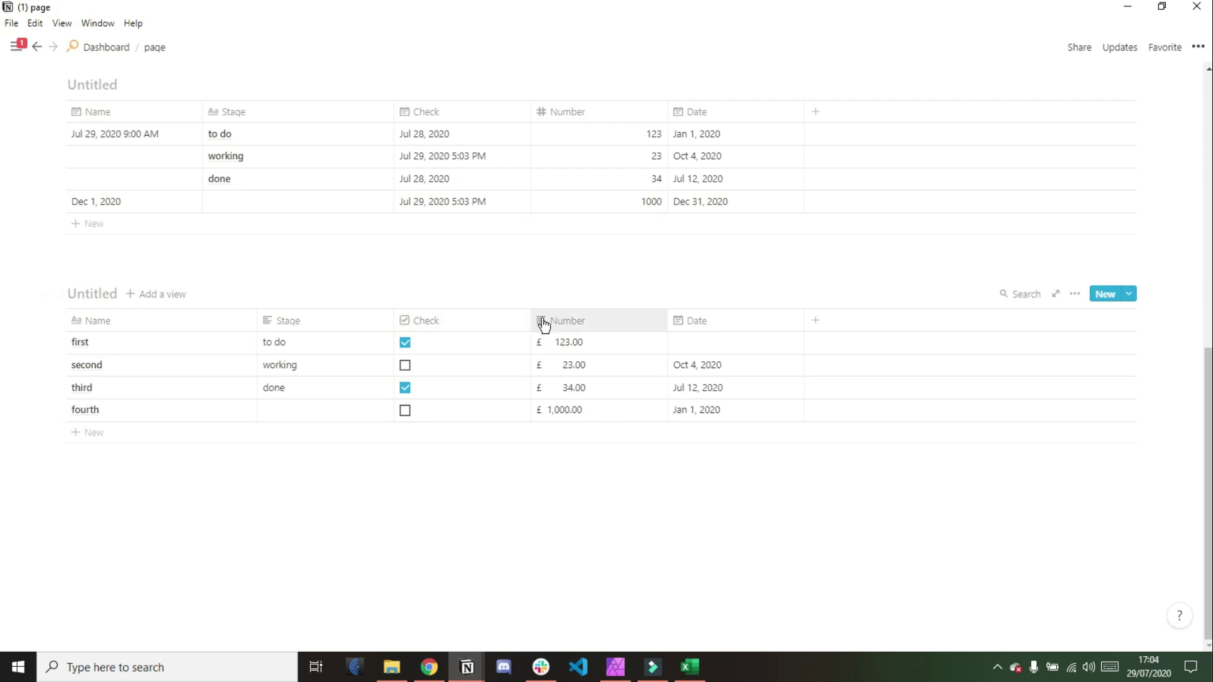
left_click(543, 344)
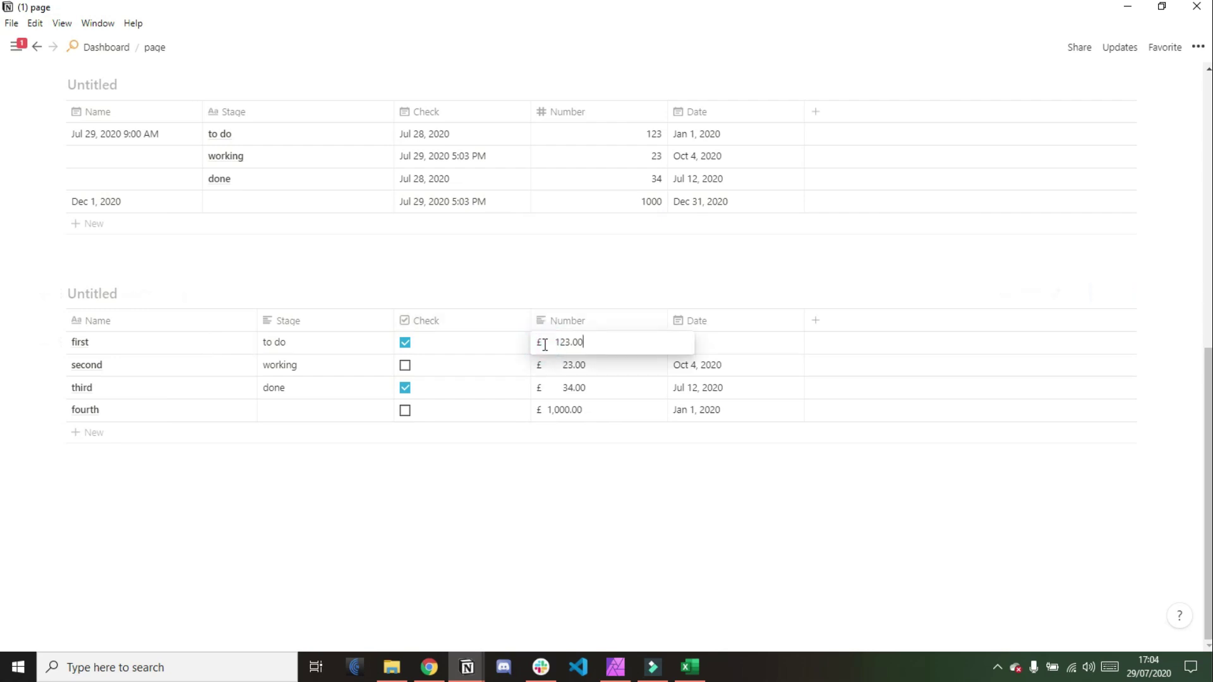
left_click(544, 372)
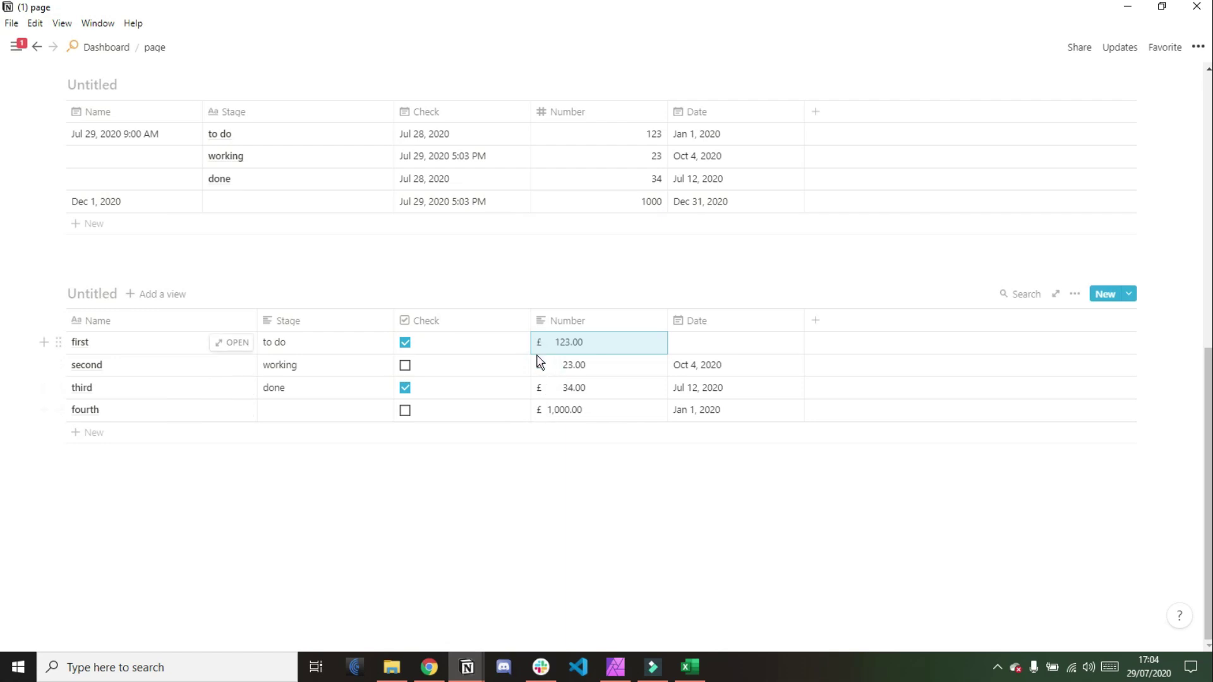
- Check the number format of K10's currency value and the dates around L8
left_click(692, 665)
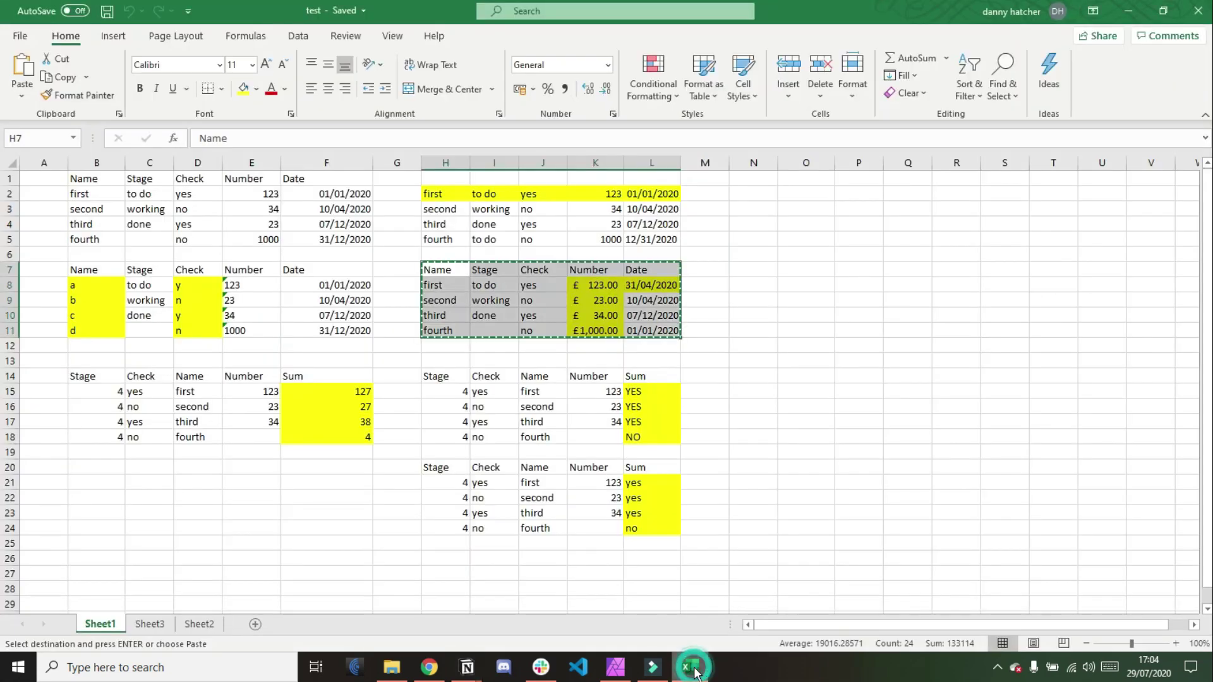
left_click(571, 318)
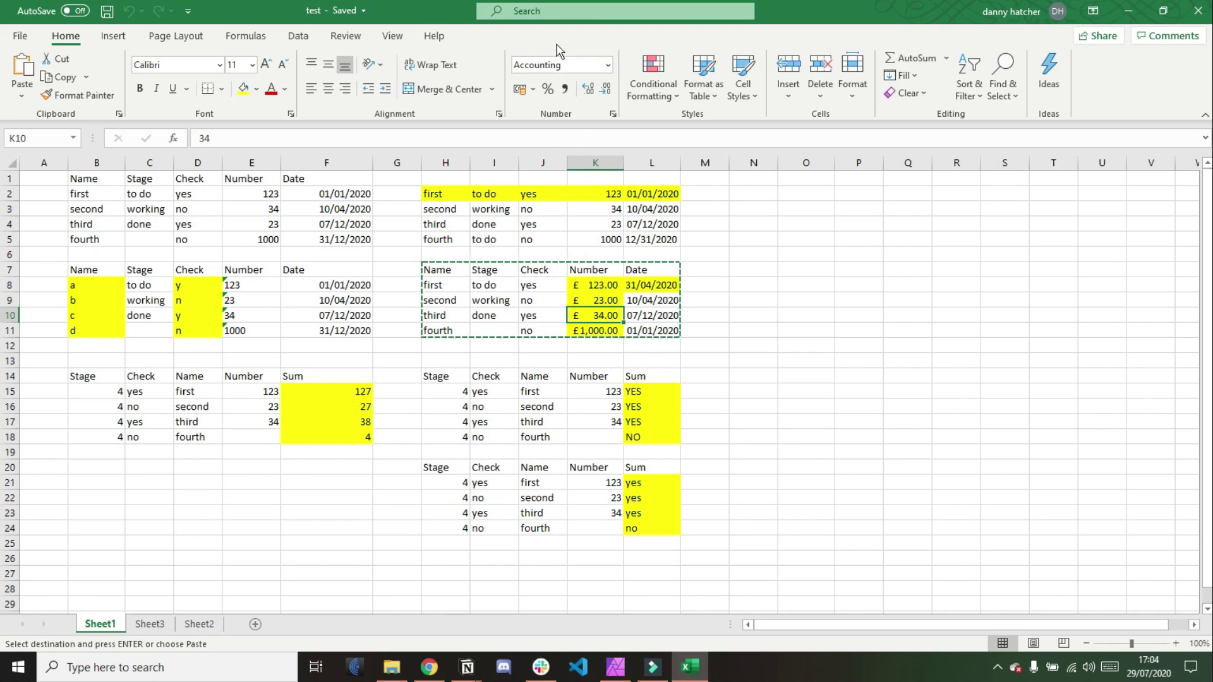
left_click(608, 66)
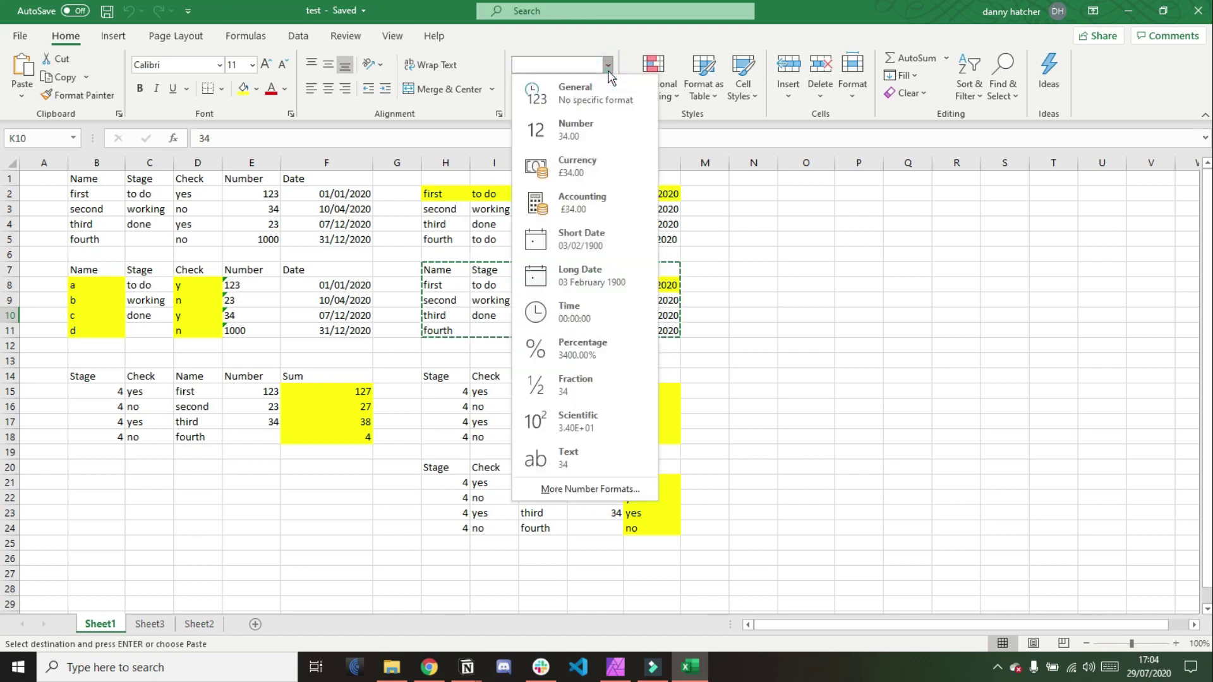
left_click(701, 198)
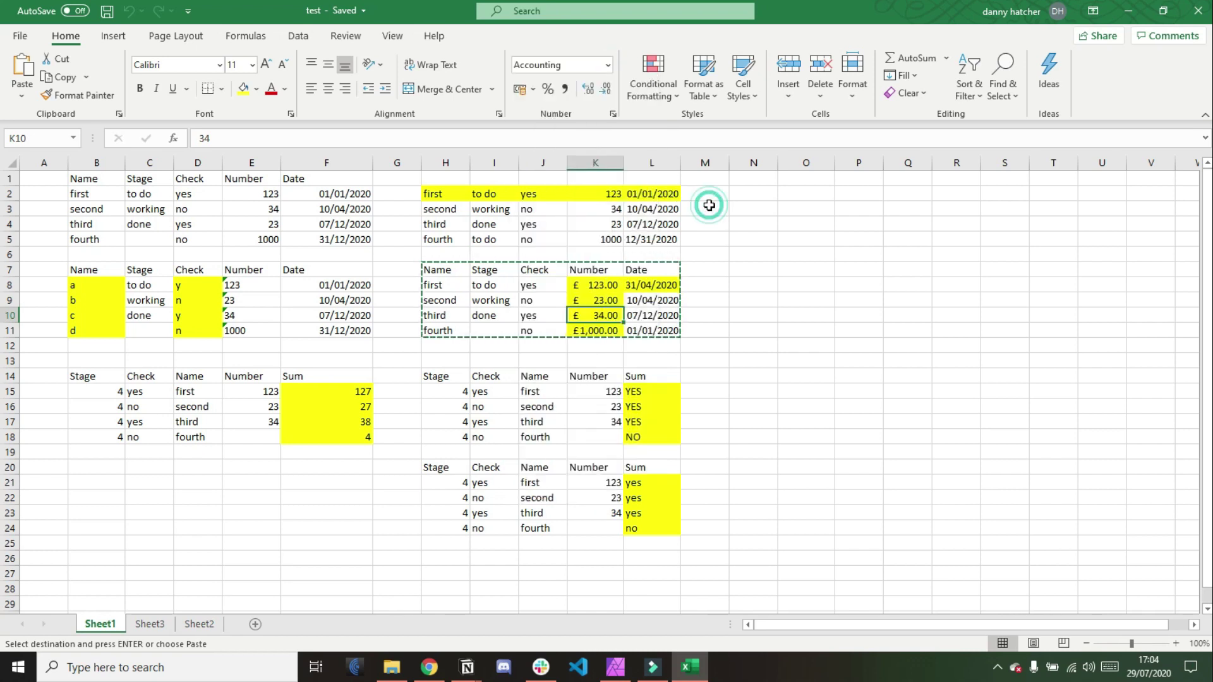
left_click(645, 286)
key("Down")
key("Down")
key("Down")
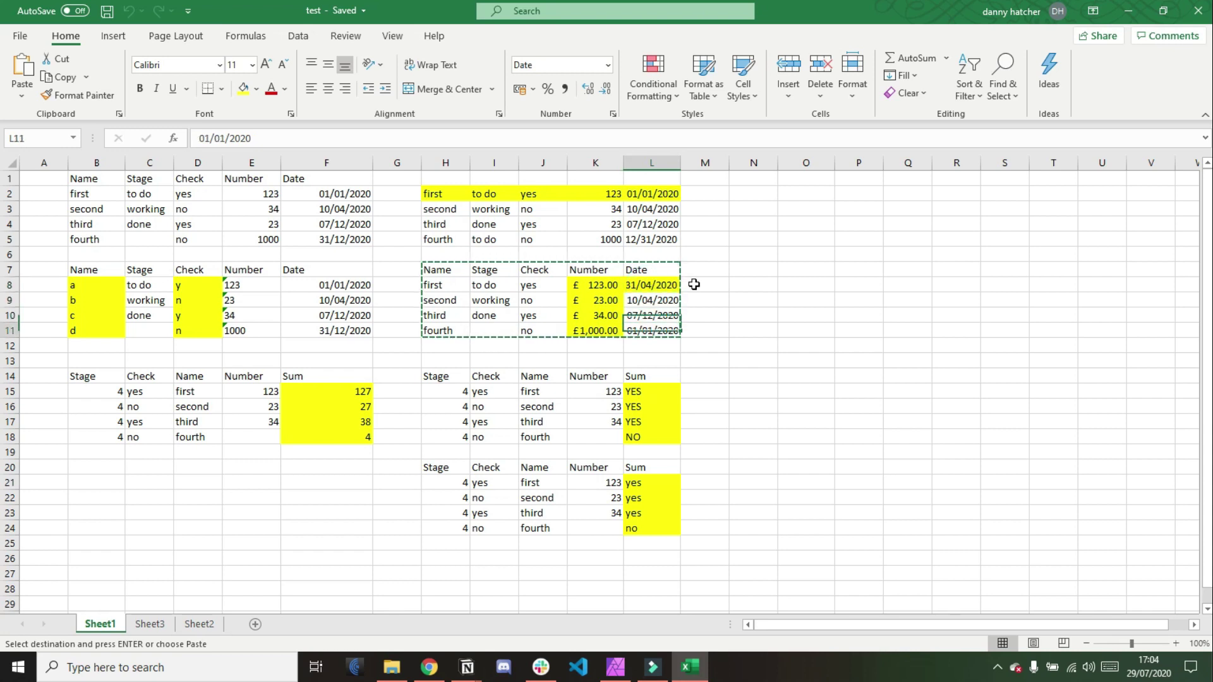
key("Up")
key("Up")
key("Up")
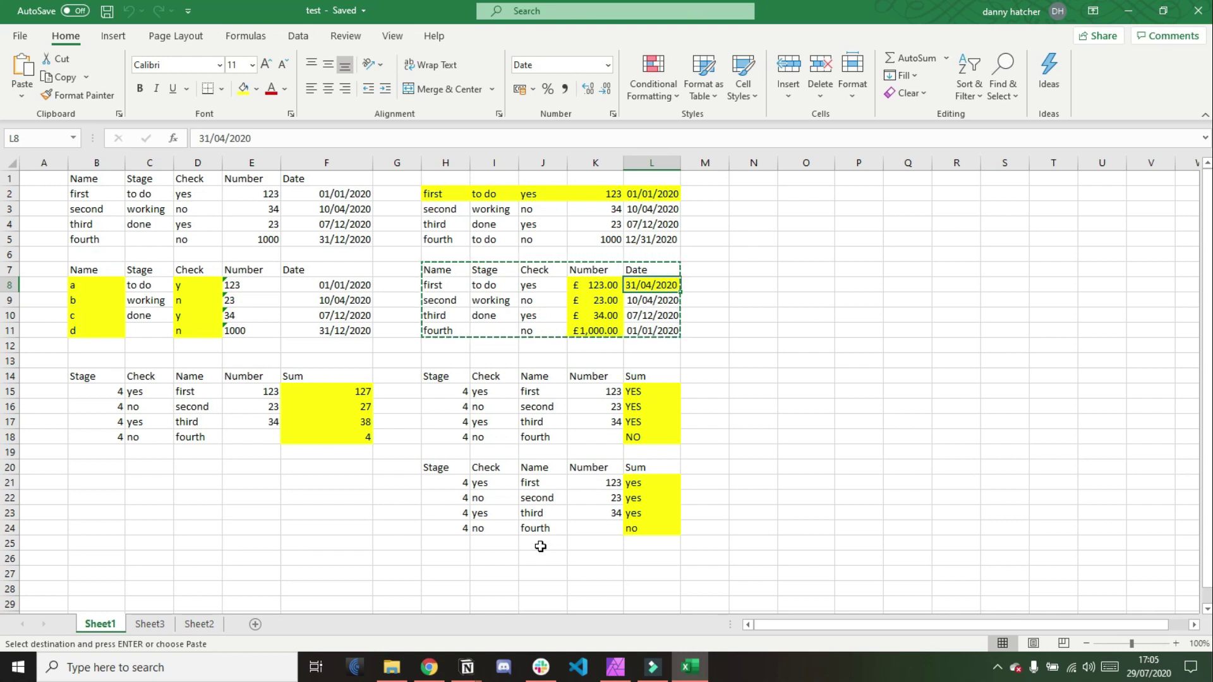
- Enter '31 apr' in L8, undo it, then copy the B14:F18 table
type("31")
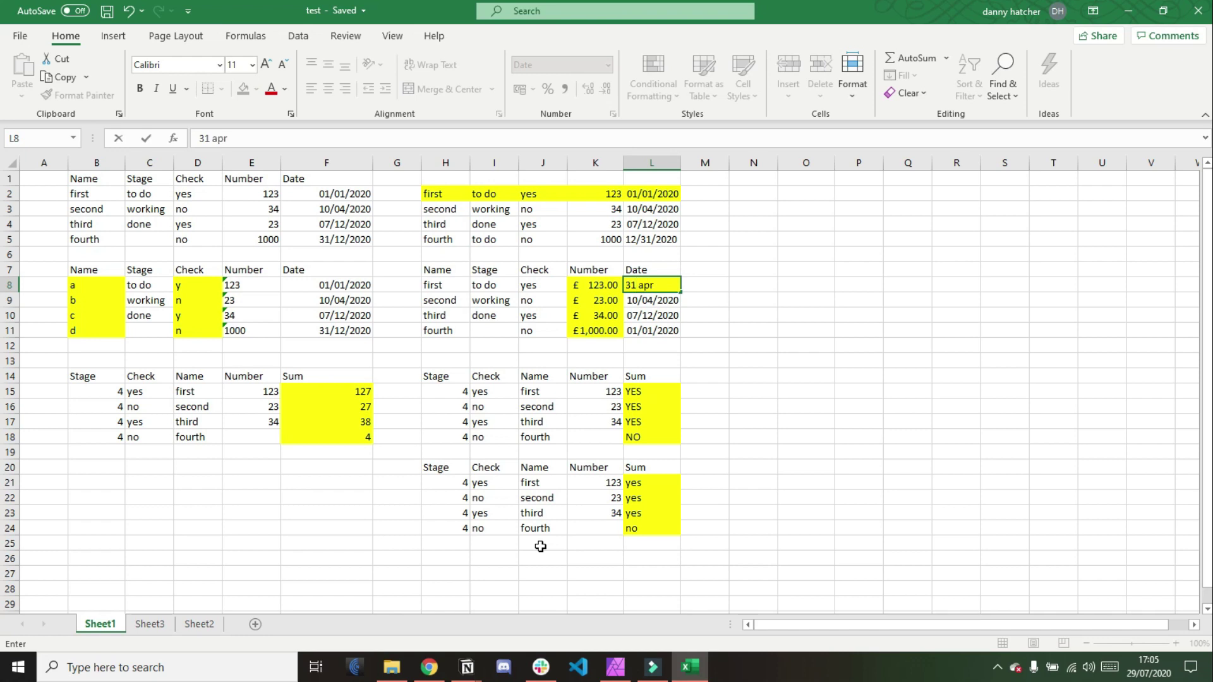
type(" apr")
key("Return")
key("ctrl+z")
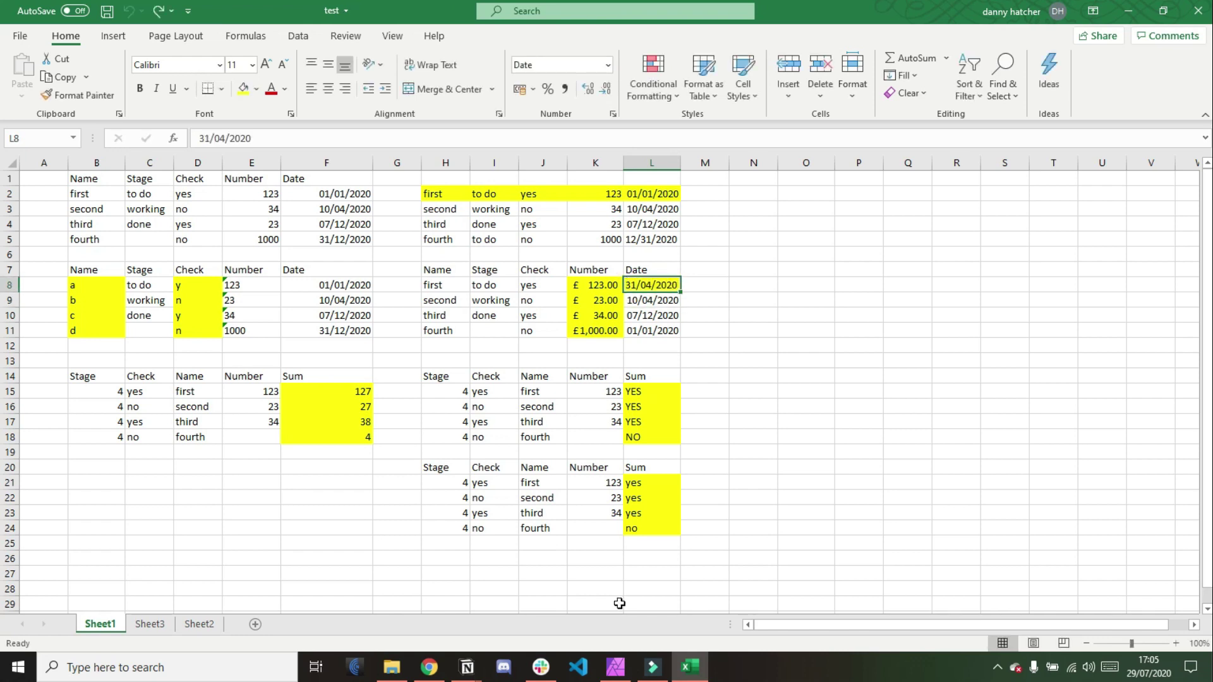
left_click_drag(96, 384, 327, 442)
key("ctrl+c")
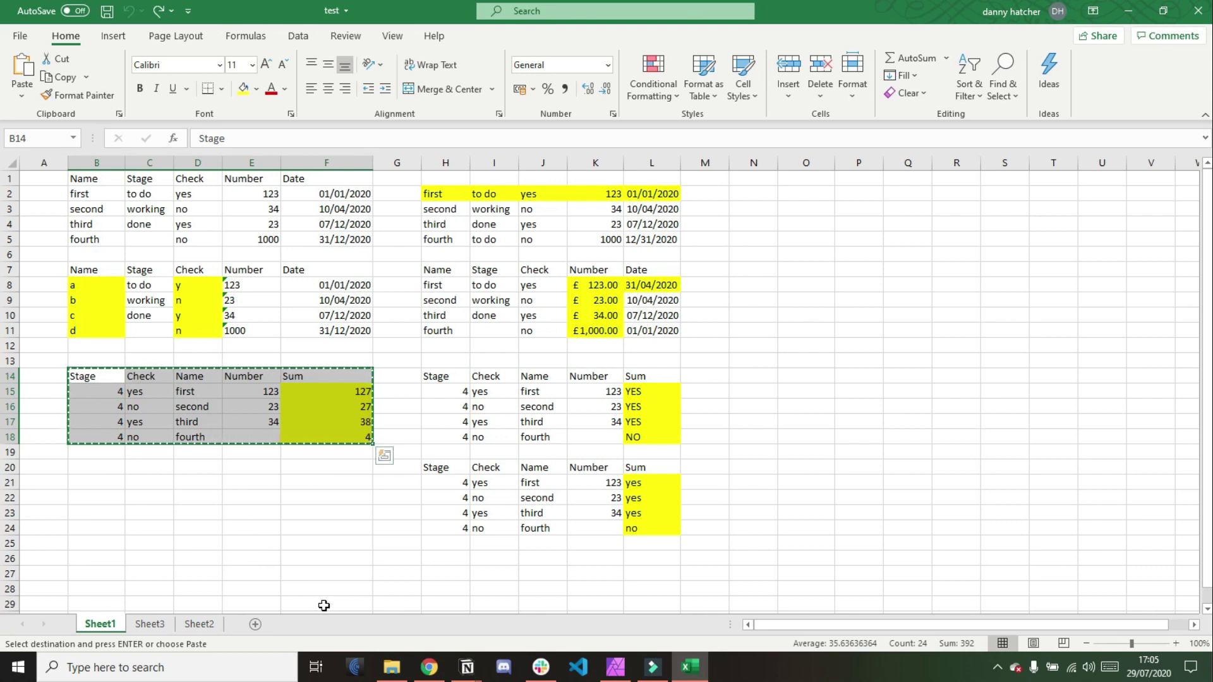
- Paste B14:F18 into Notion as a database whose Sum column reads 127, 27, 38, 4
left_click(467, 667)
left_click(528, 617)
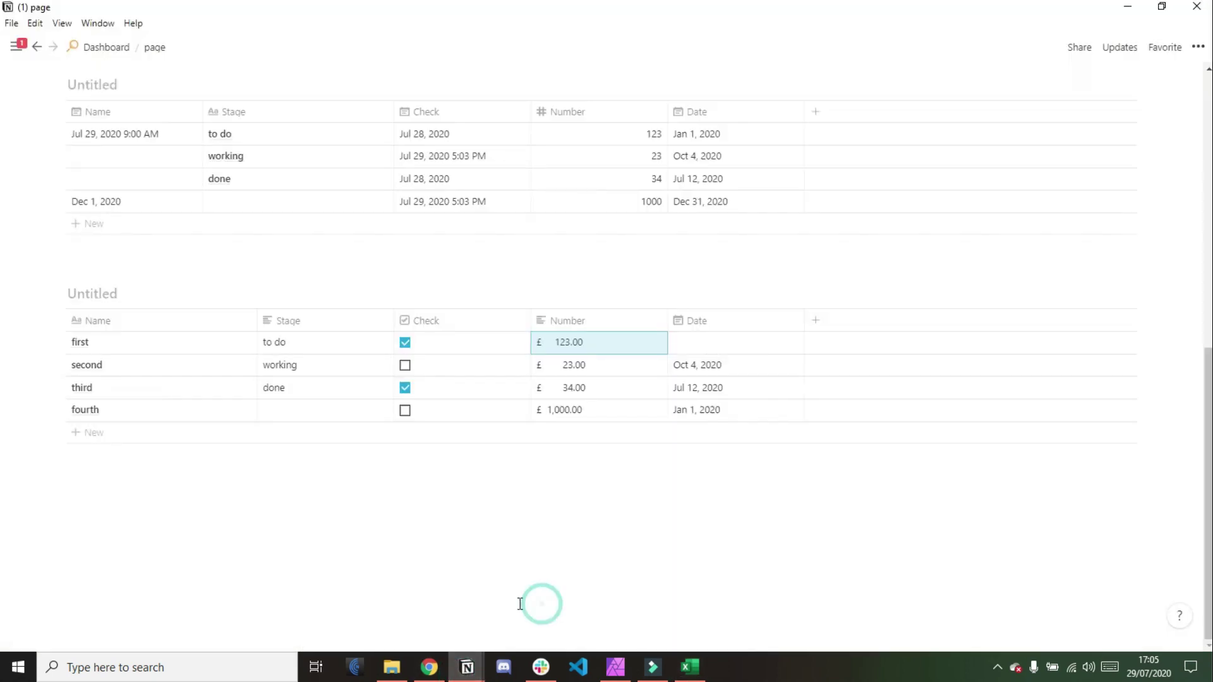
left_click(229, 477)
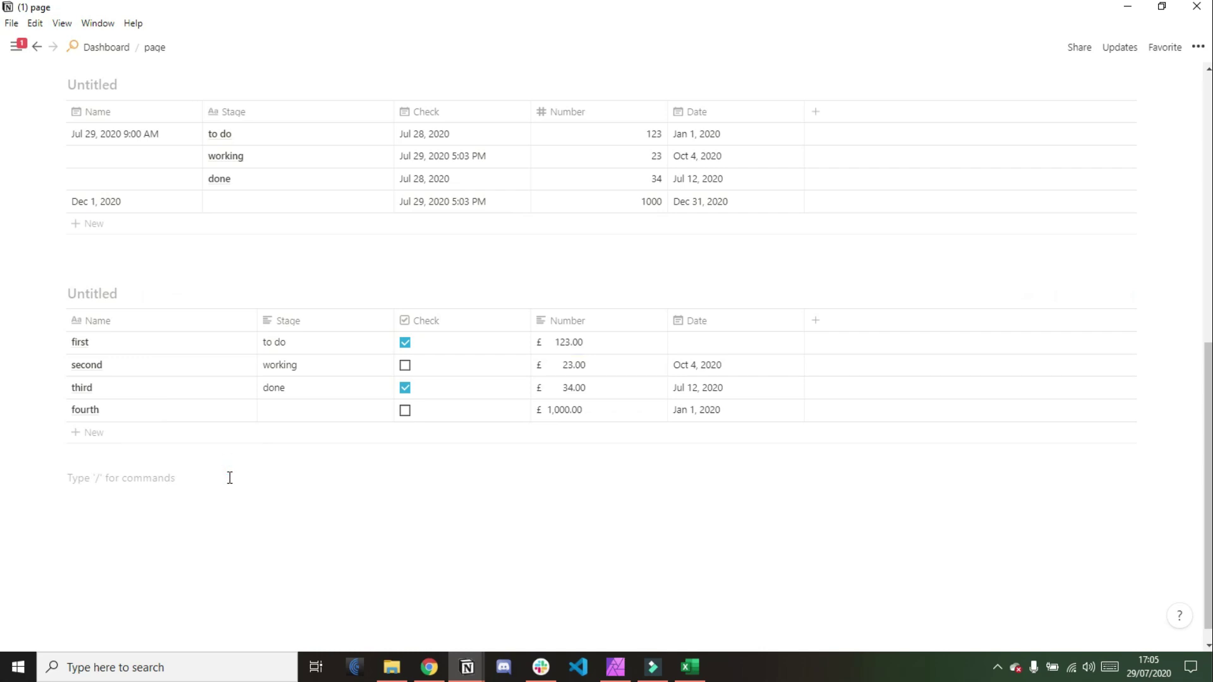
key("ctrl+v")
scroll(301, 442, "down", 3)
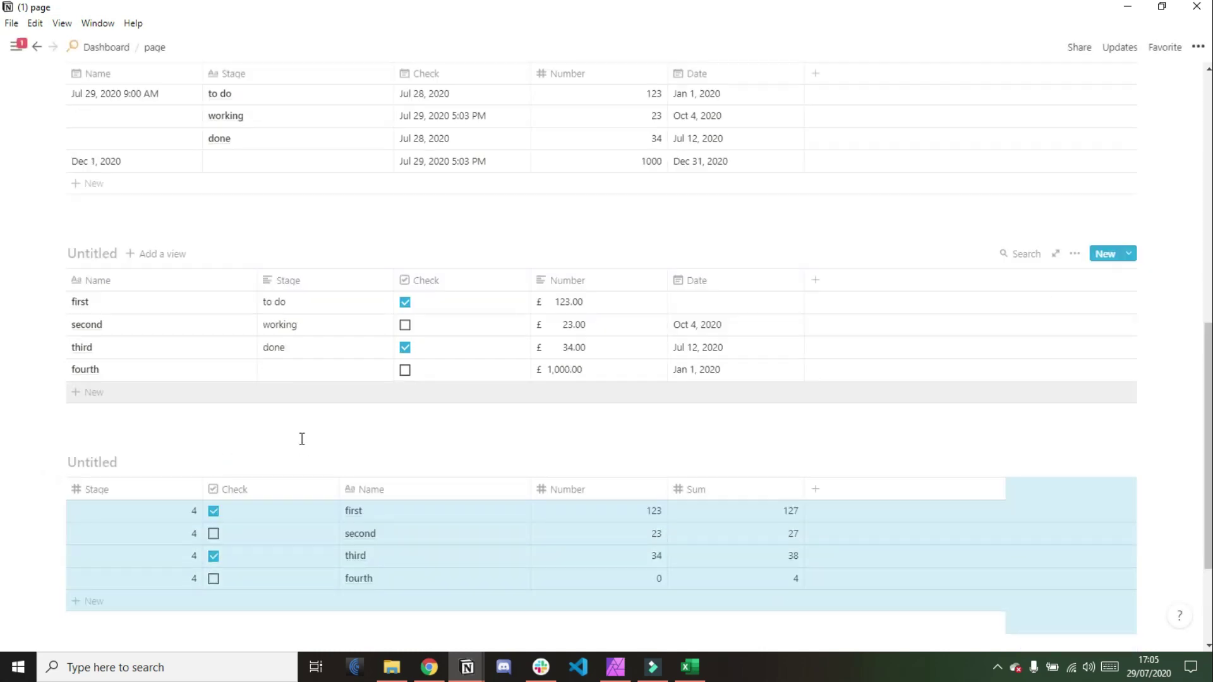
left_click(277, 277)
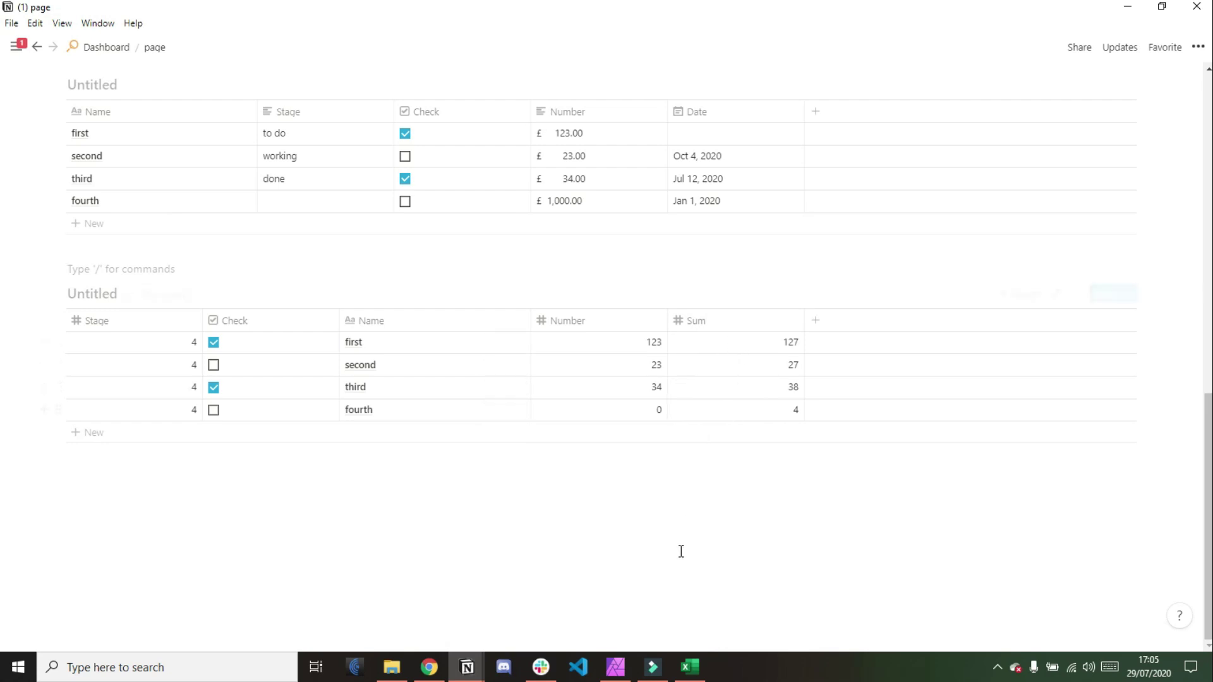
left_click(689, 660)
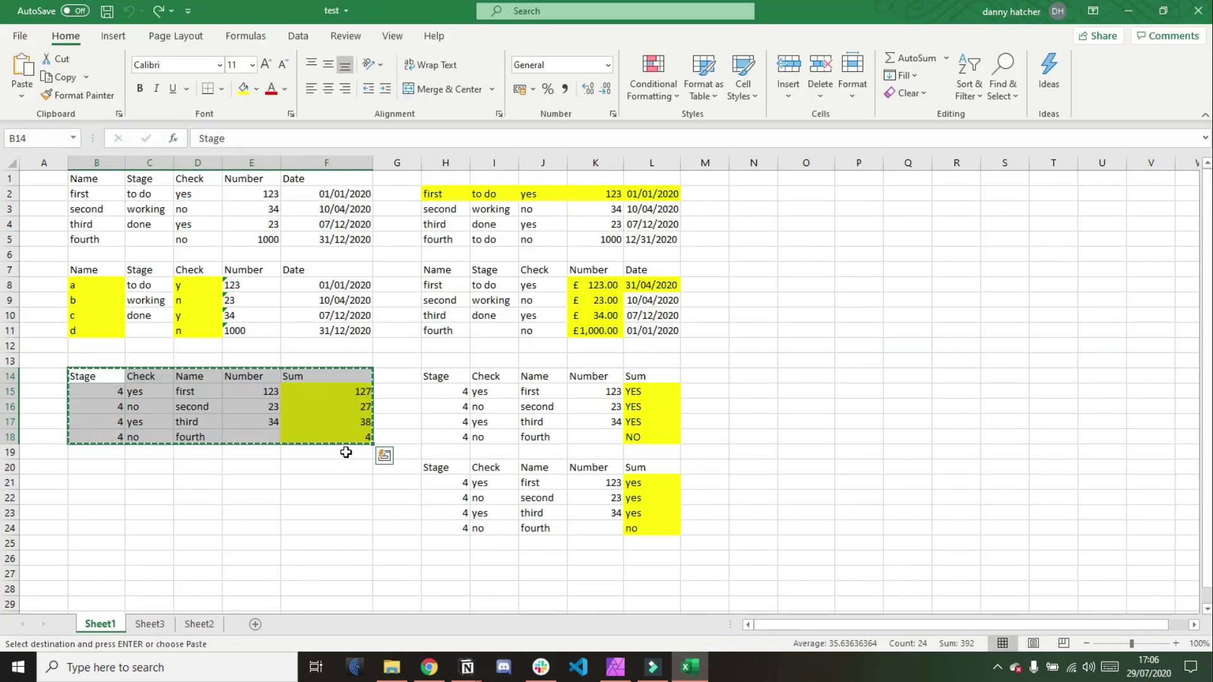
left_click(330, 394)
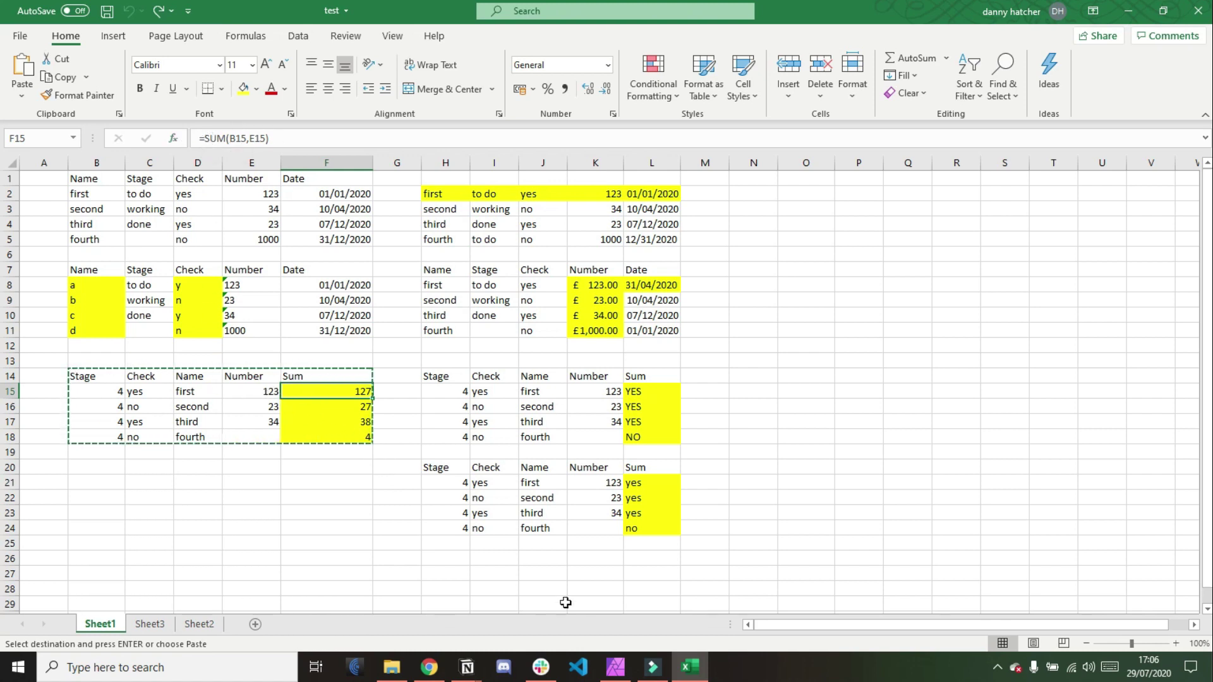
left_click(322, 140)
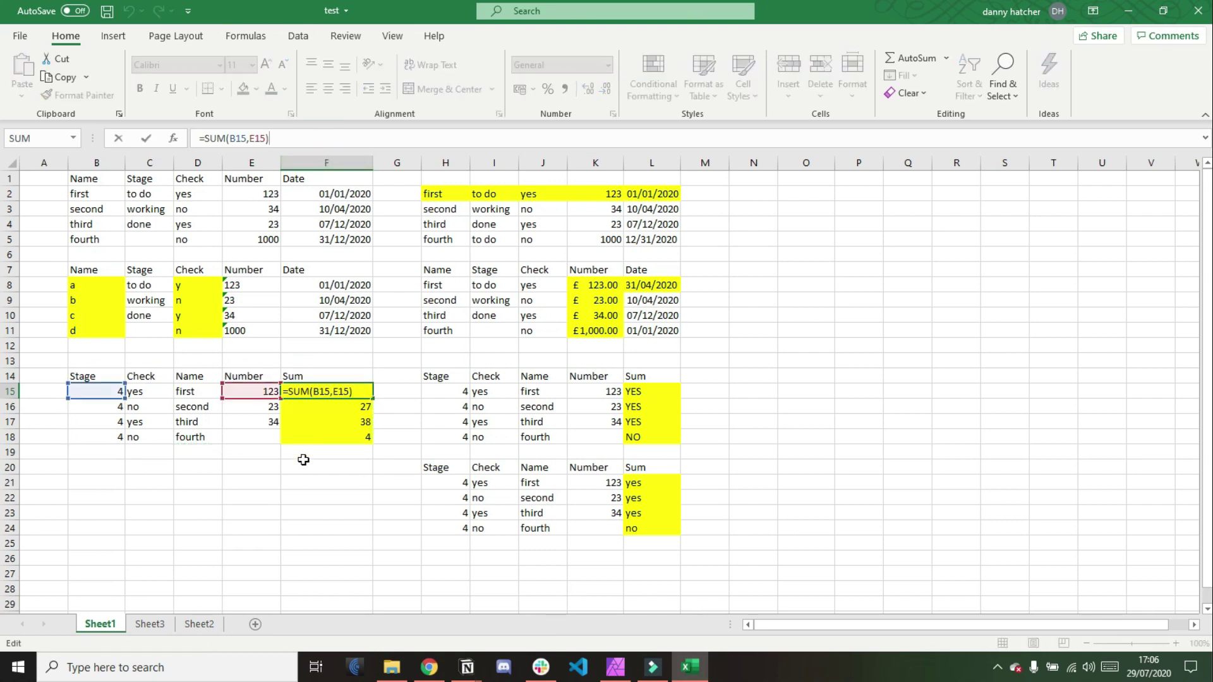
key("Return")
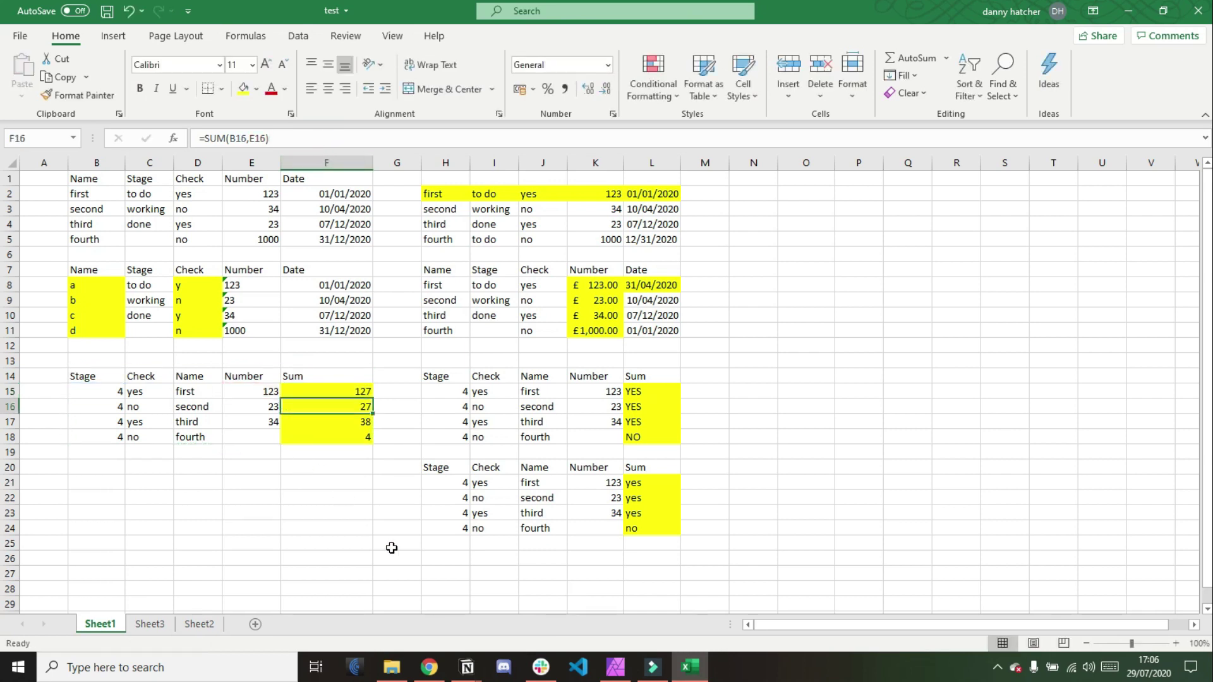
mouse_move(467, 667)
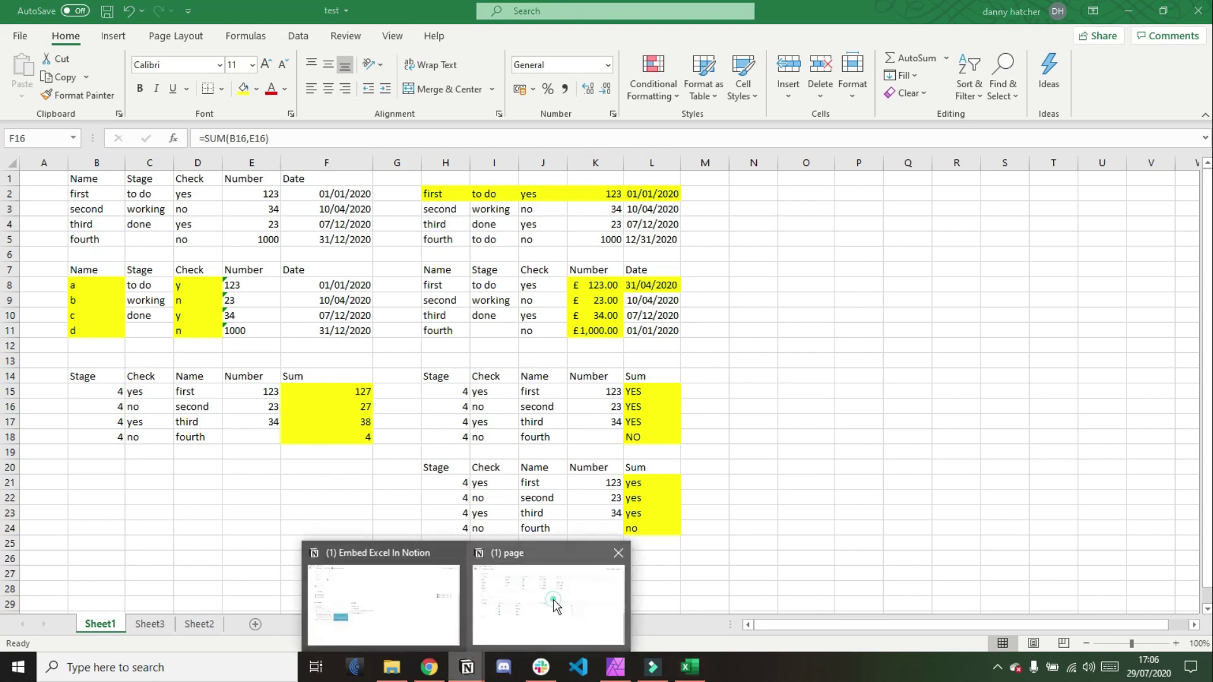
left_click(556, 600)
left_click(758, 351)
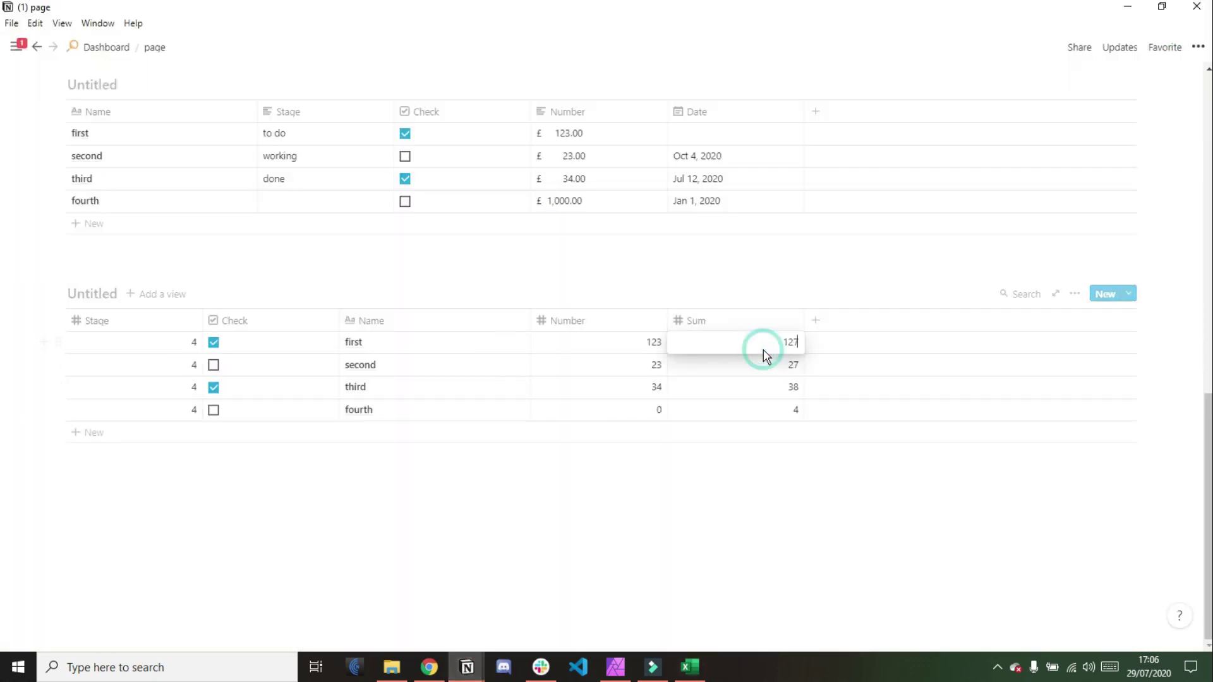
left_click(775, 395)
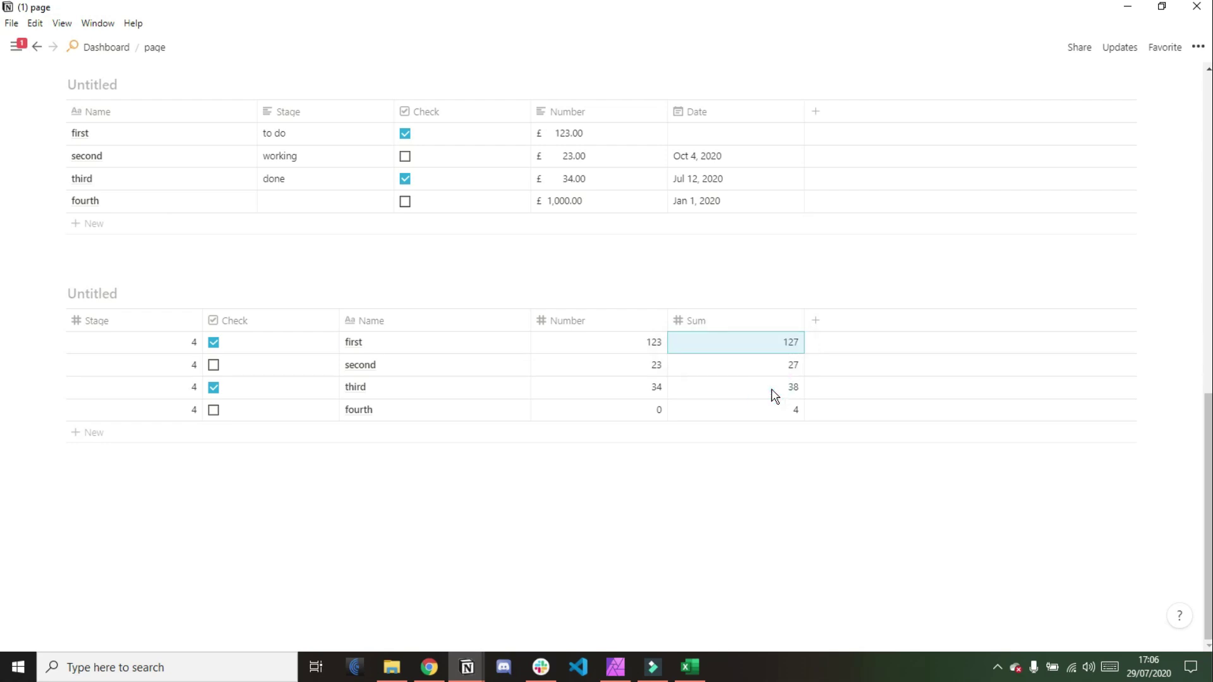
- Copy the second Stage-to-Sum table, H14:L18, in the Excel workbook
left_click(690, 666)
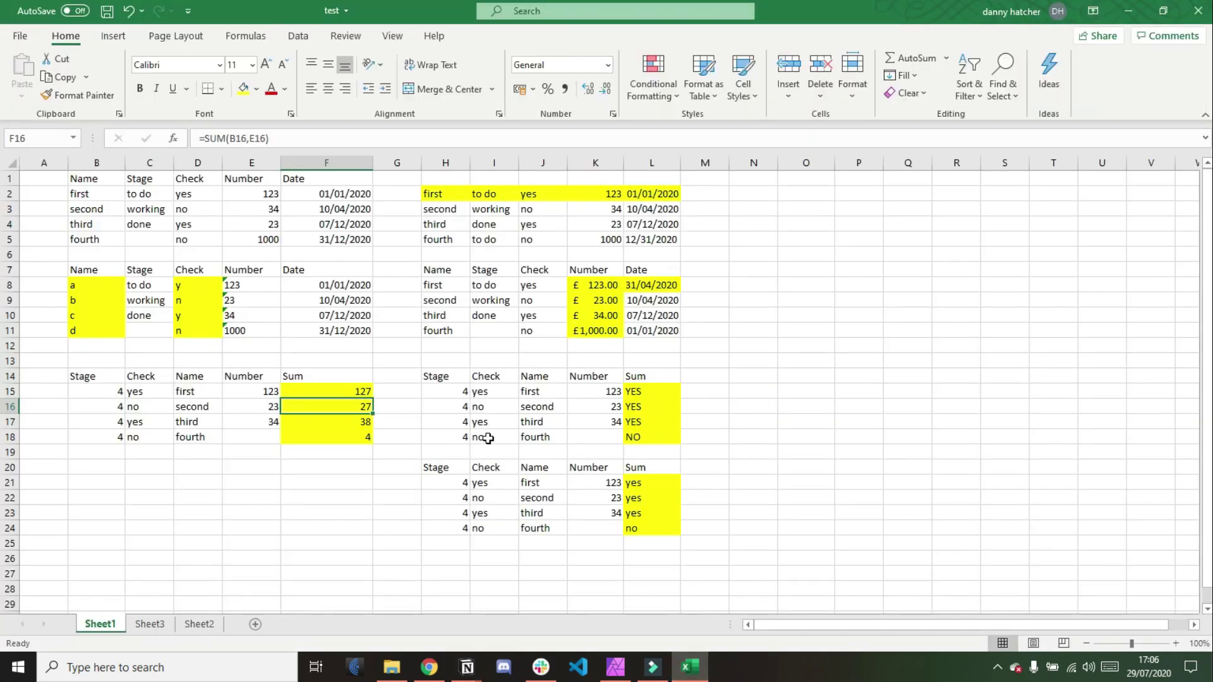
left_click_drag(441, 381, 629, 433)
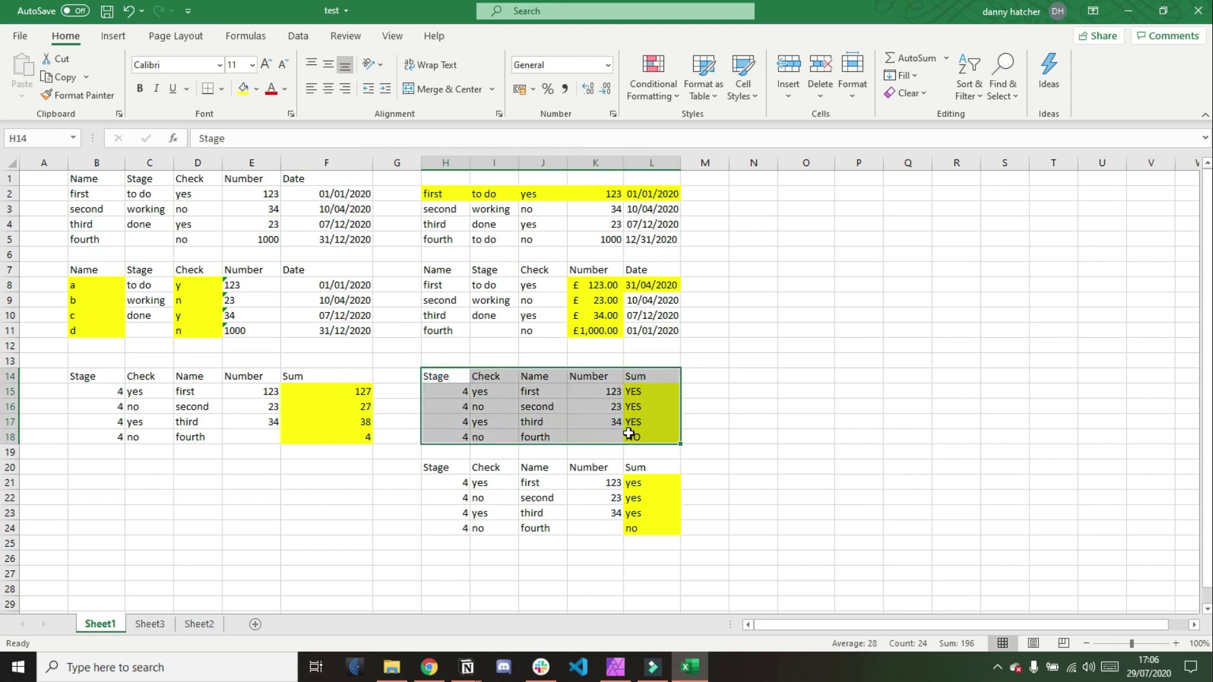
key("ctrl+c")
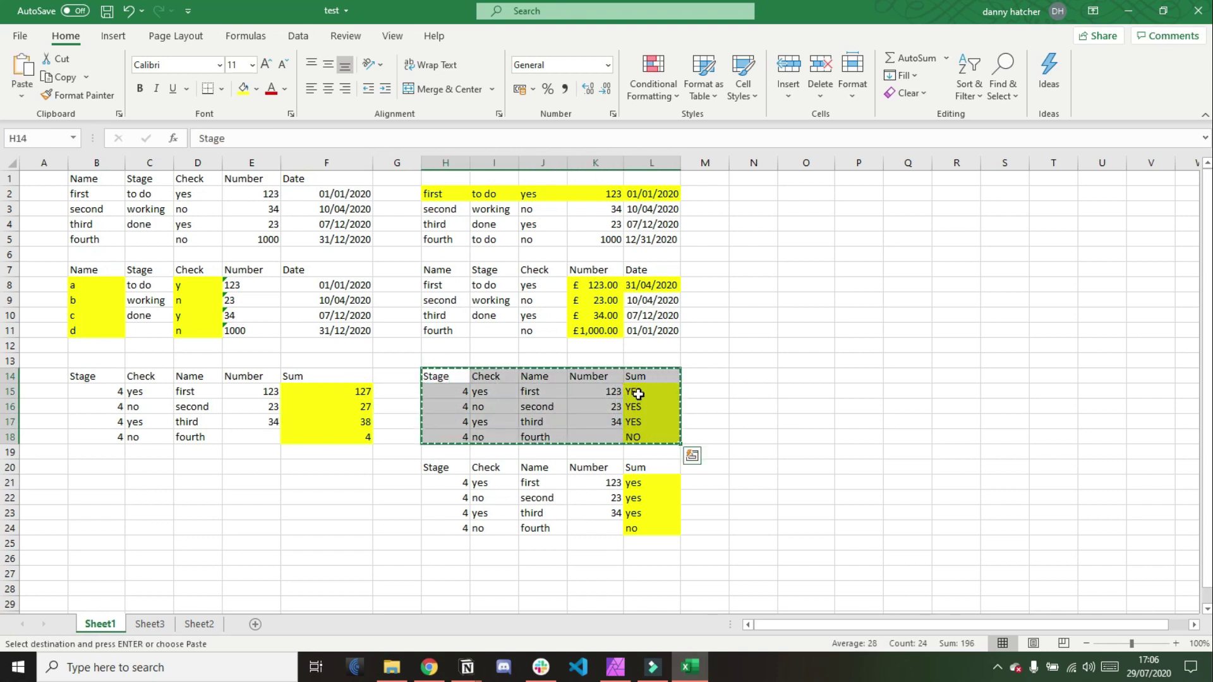
- Paste it into Notion as a new table whose Sum column shows dates like Jul 28, 2020
left_click(466, 666)
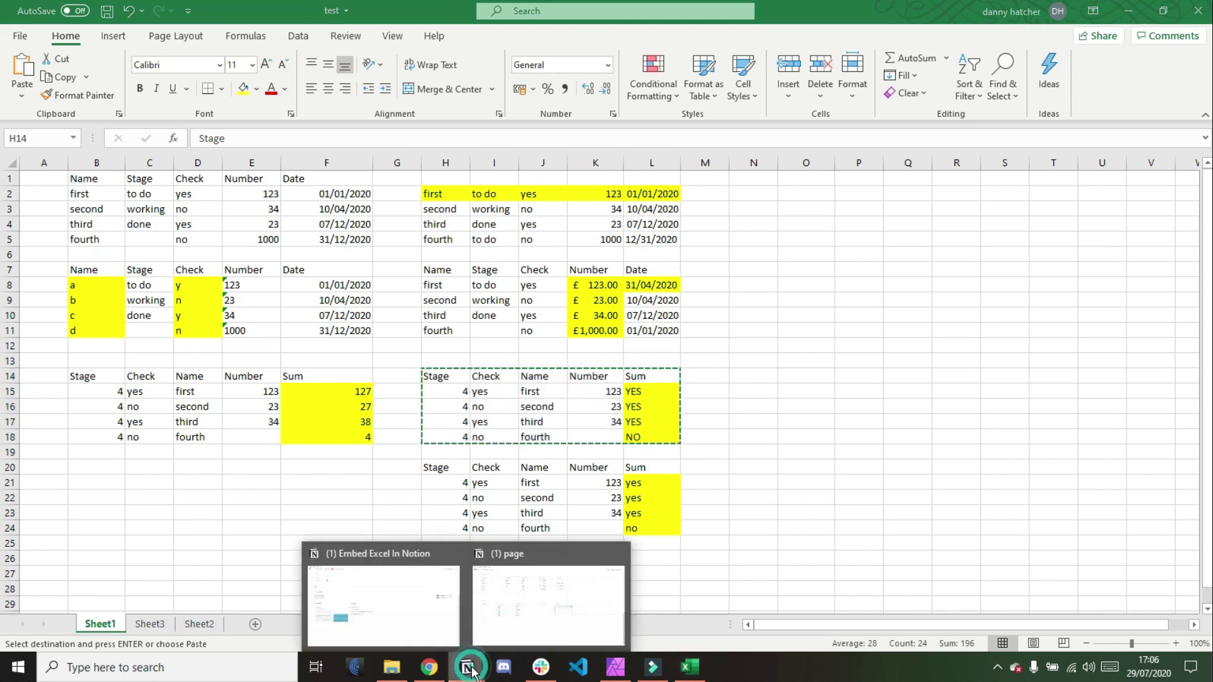
left_click(517, 623)
left_click(182, 478)
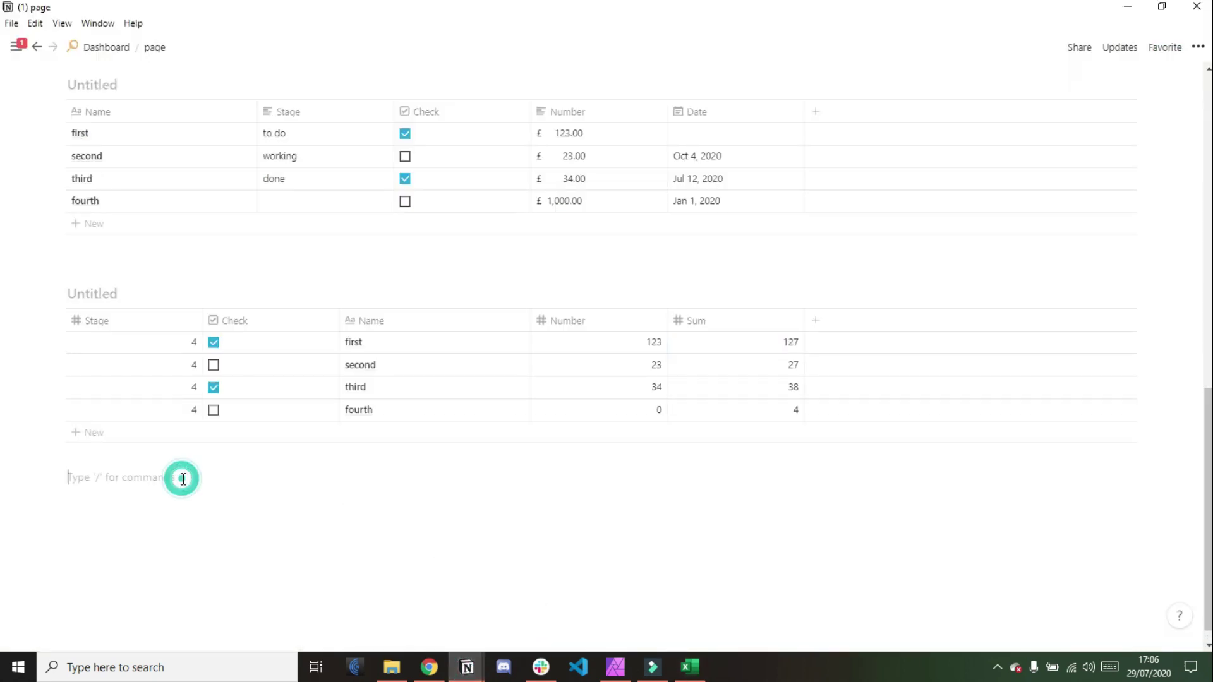
key("ctrl+v")
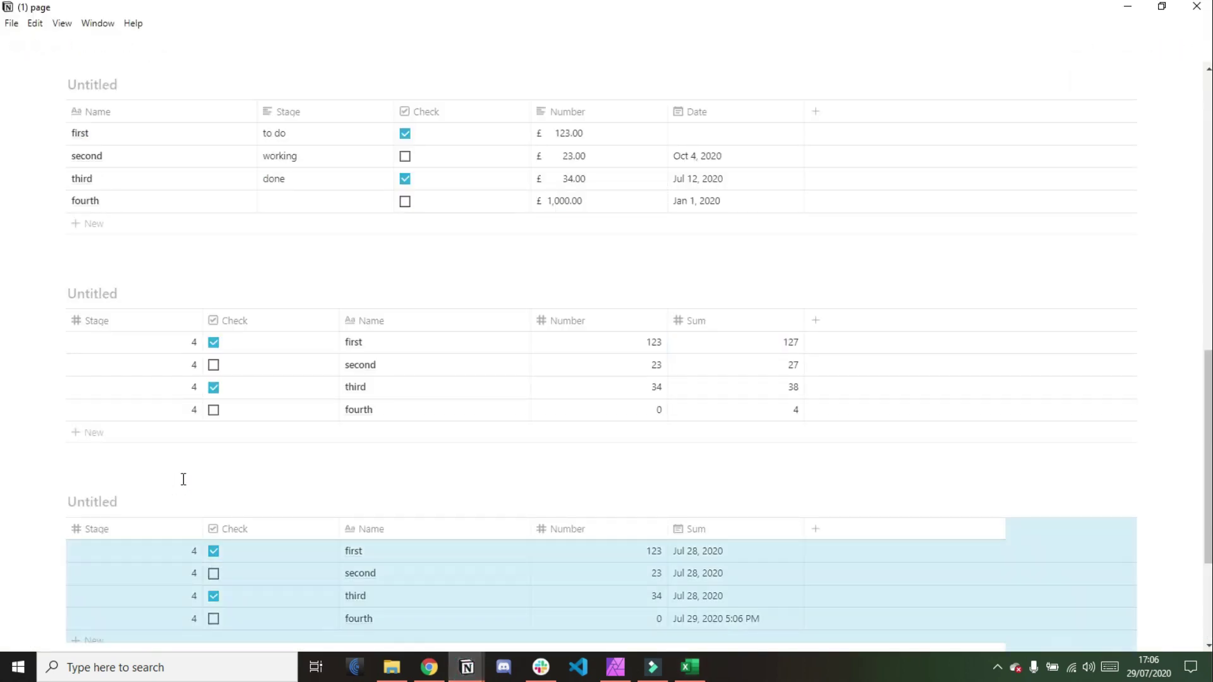
scroll(230, 469, "down", 3)
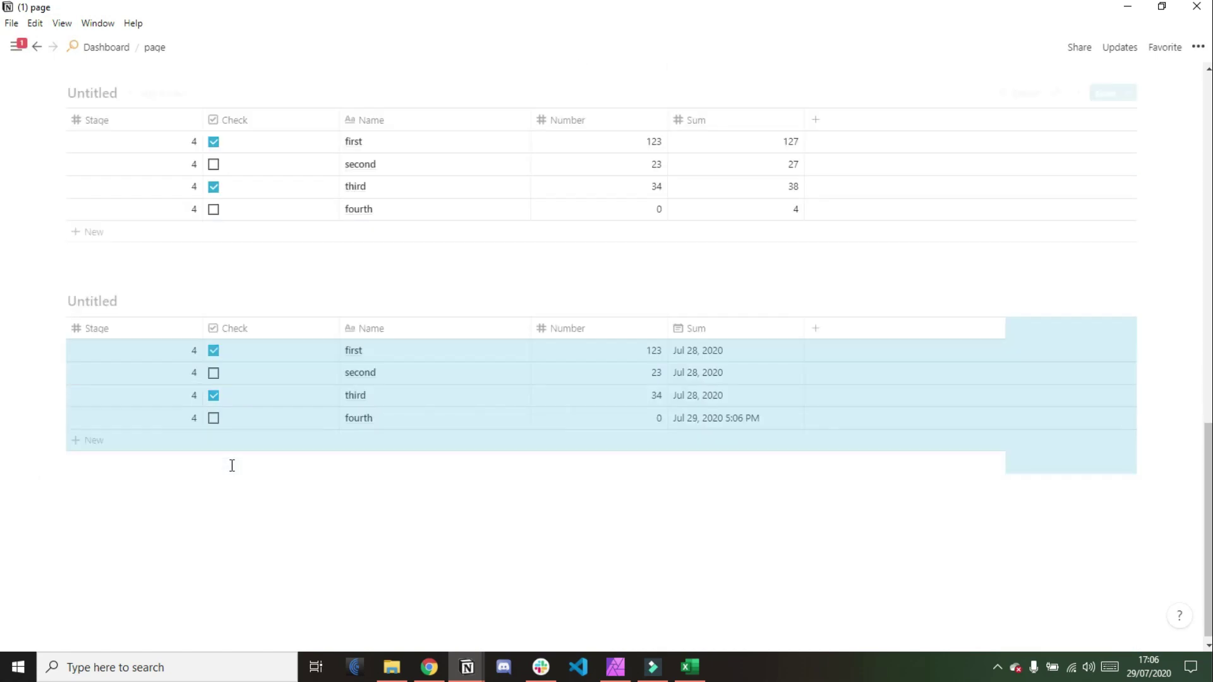
left_click(246, 295)
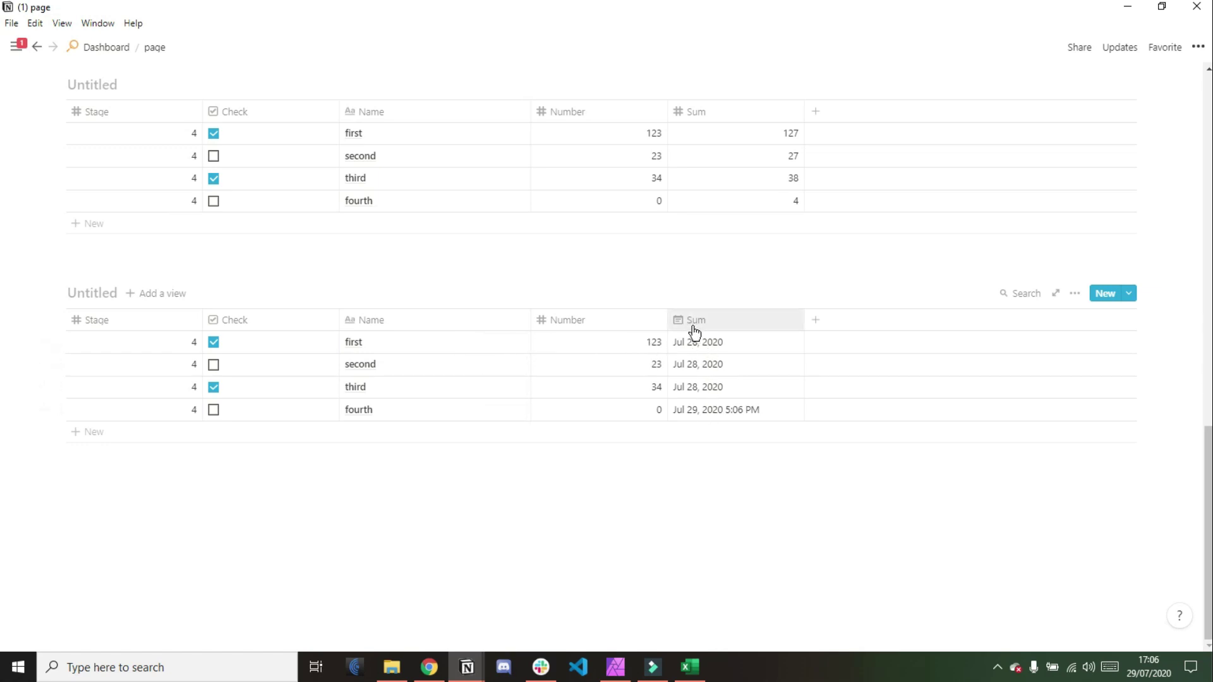
- Back in Excel, open cell L17's IF formula for inspection
left_click(690, 667)
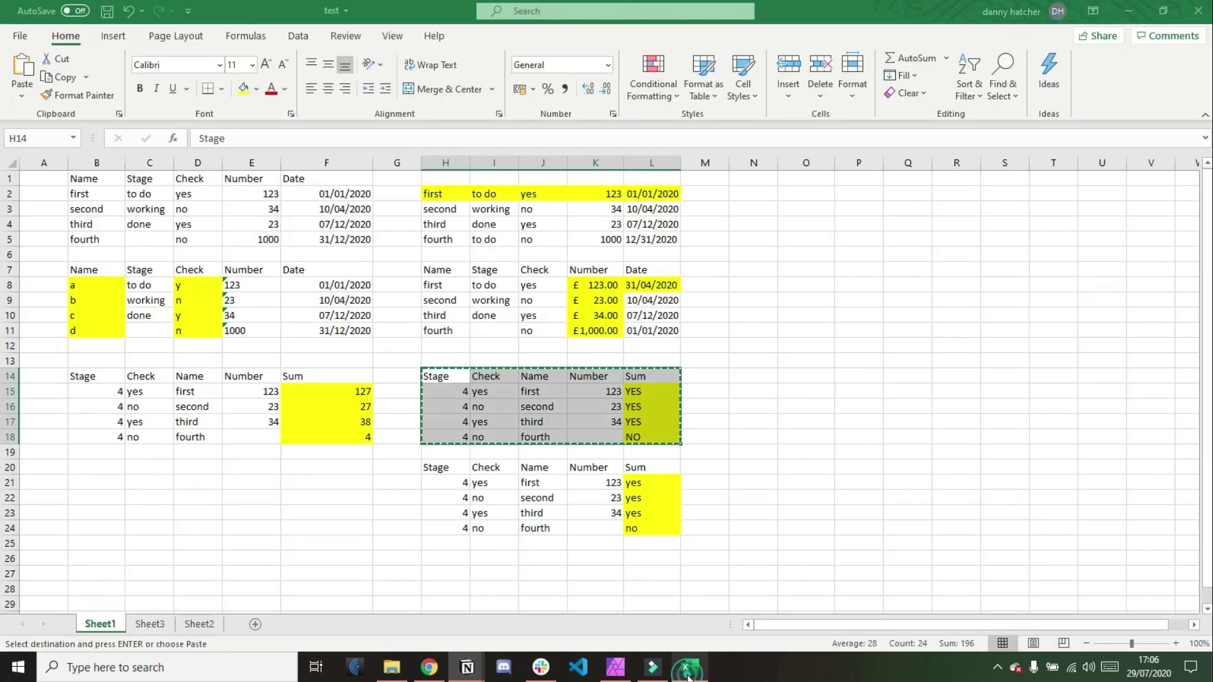
left_click(643, 422)
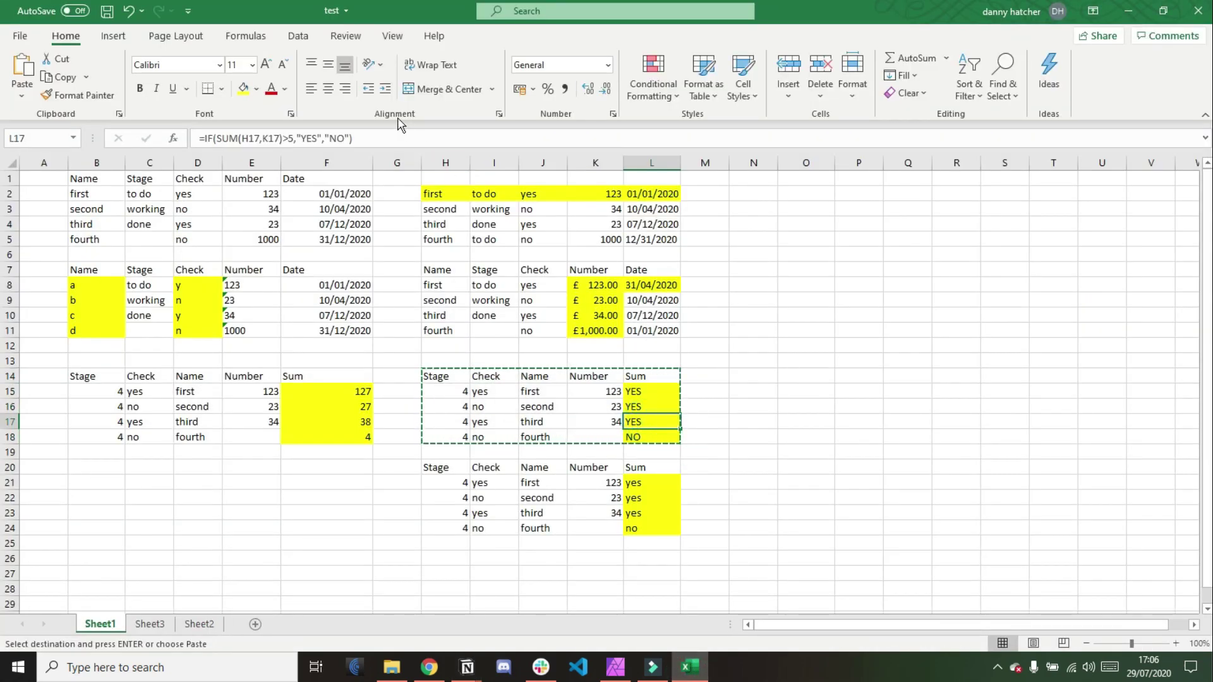
left_click(405, 137)
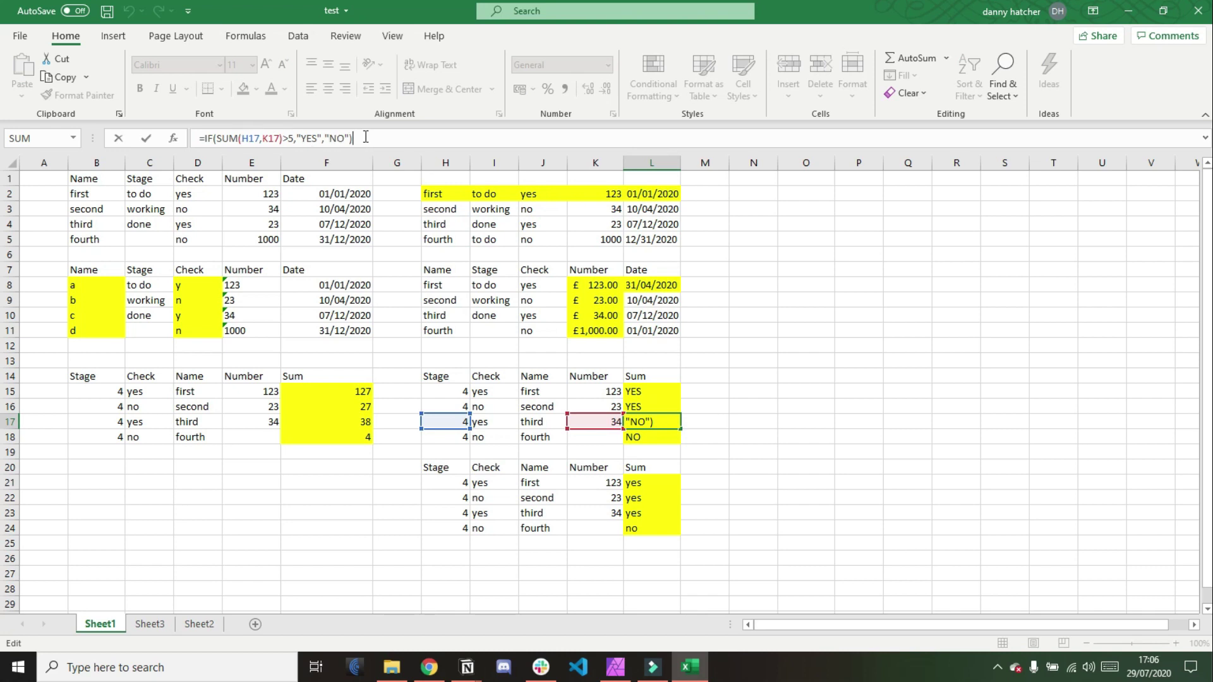
- Confirm L17, copy the lowercase yes/no table H20:L24, and return to the Notion page
key("Return")
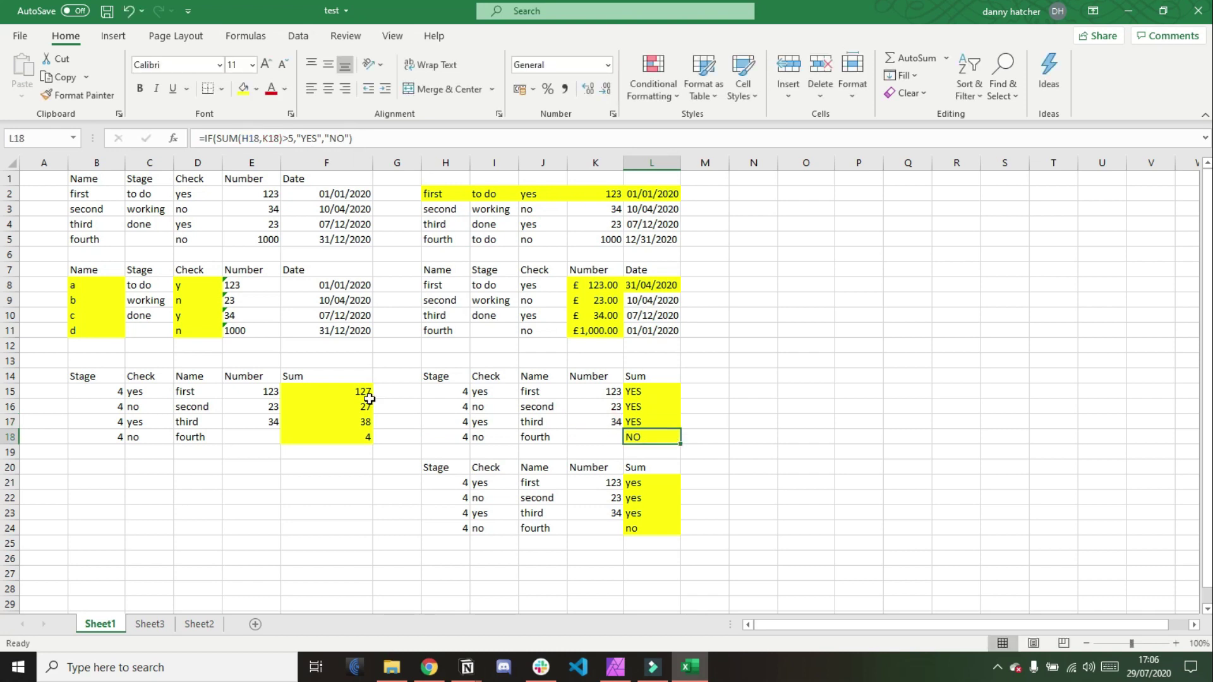
left_click_drag(437, 470, 637, 526)
key("ctrl+c")
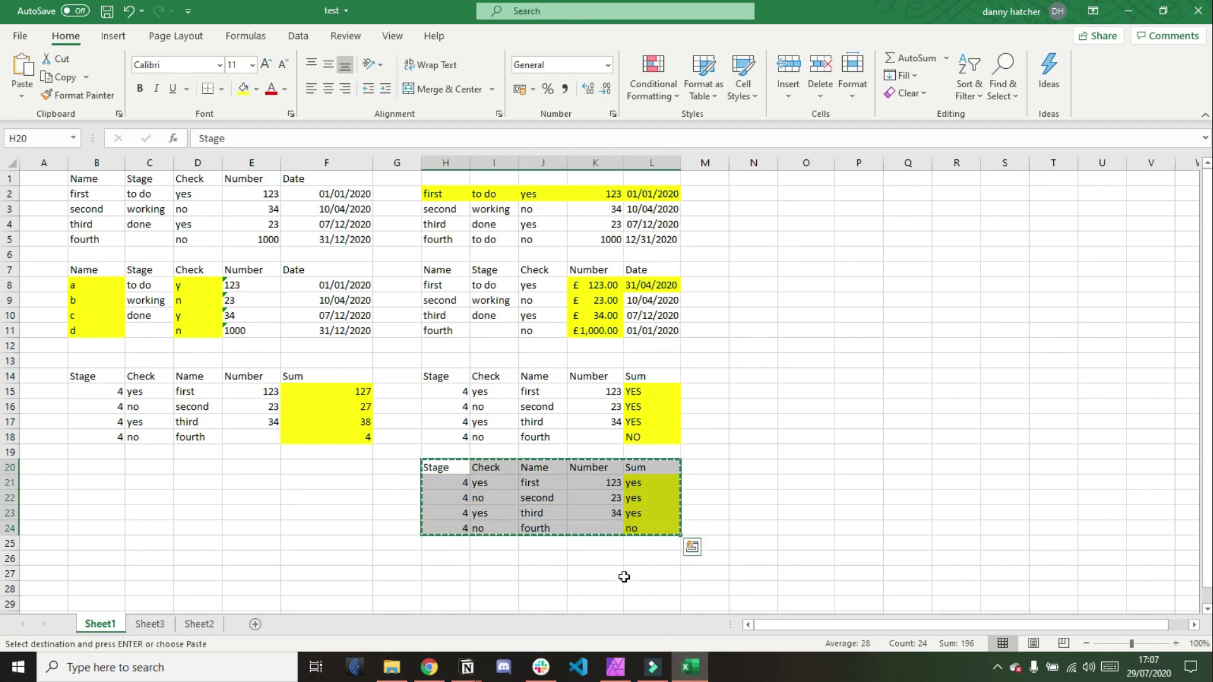
left_click(419, 489)
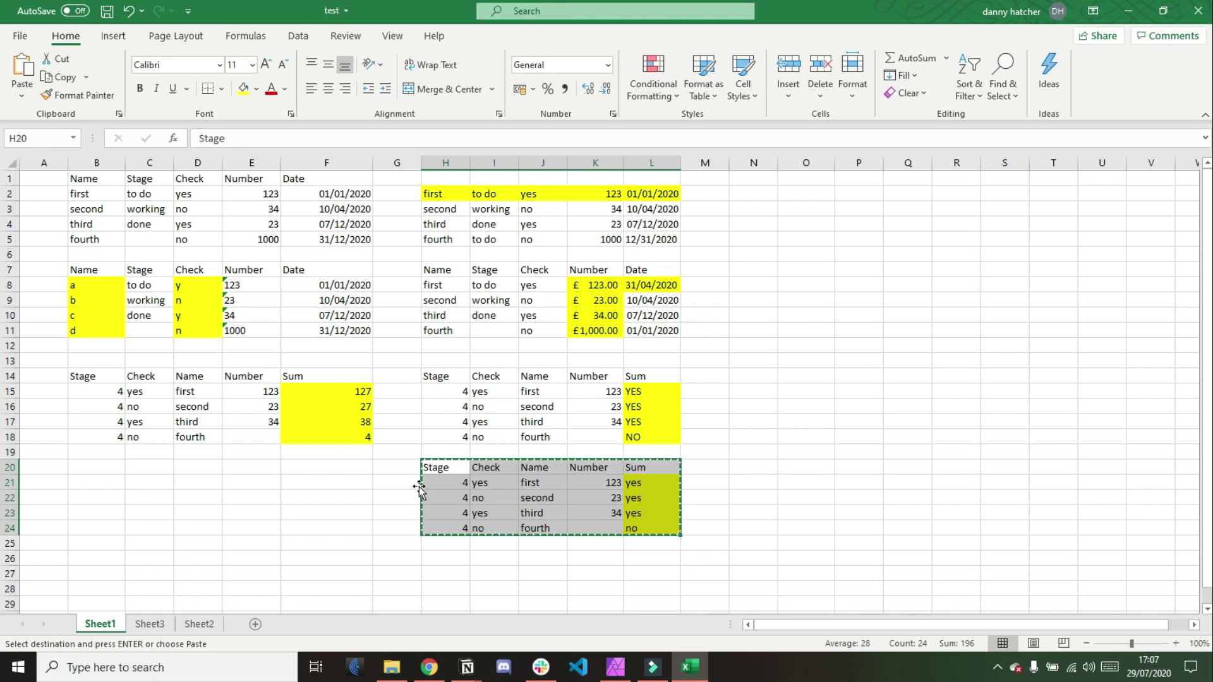
left_click(467, 667)
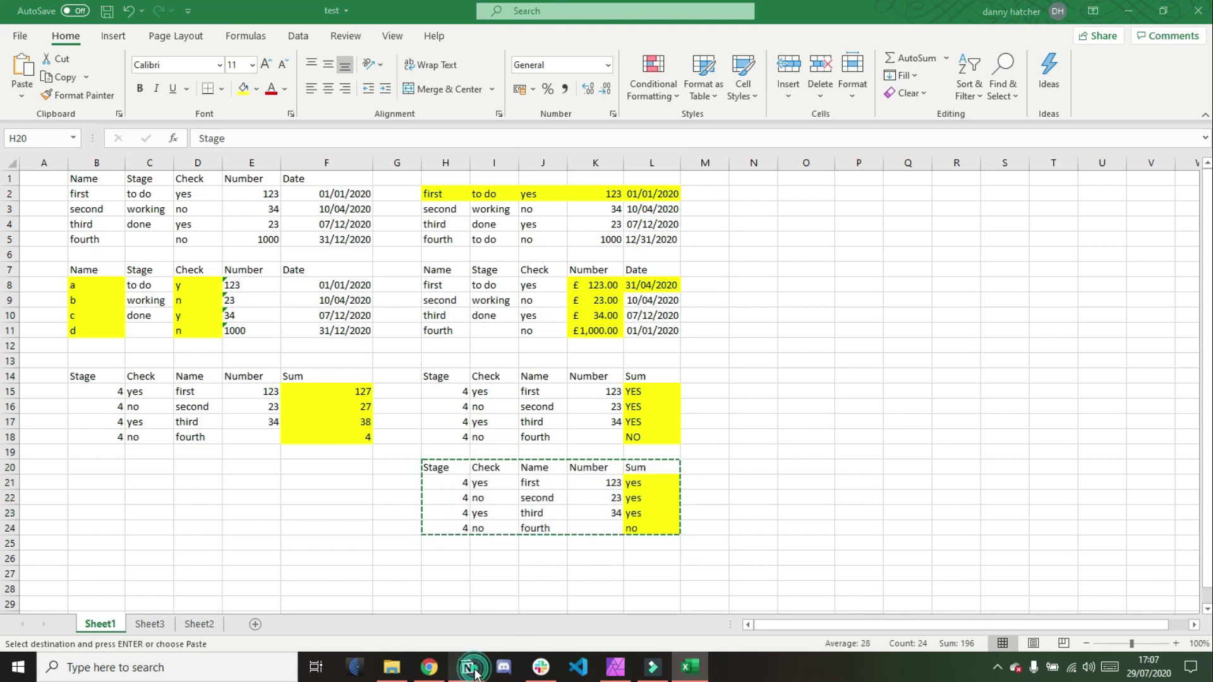
left_click(523, 568)
- Paste the copied yes/no table as a new table below the existing ones
left_click(150, 446)
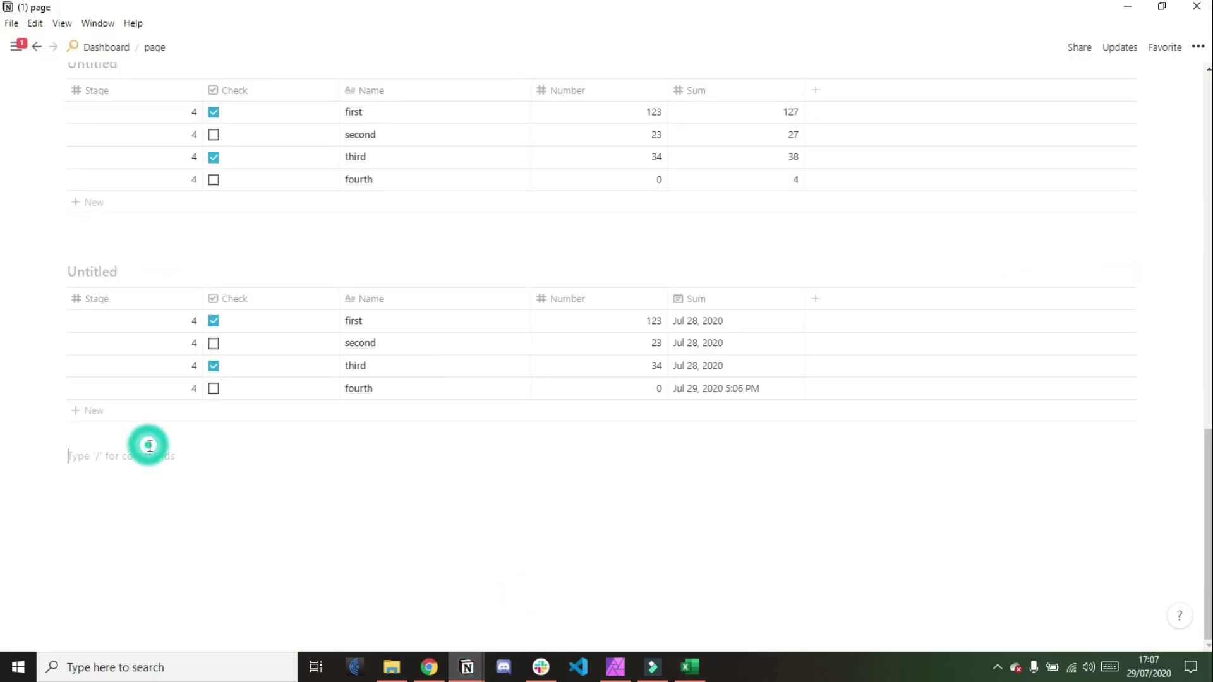
key("ctrl+v")
left_click(217, 479)
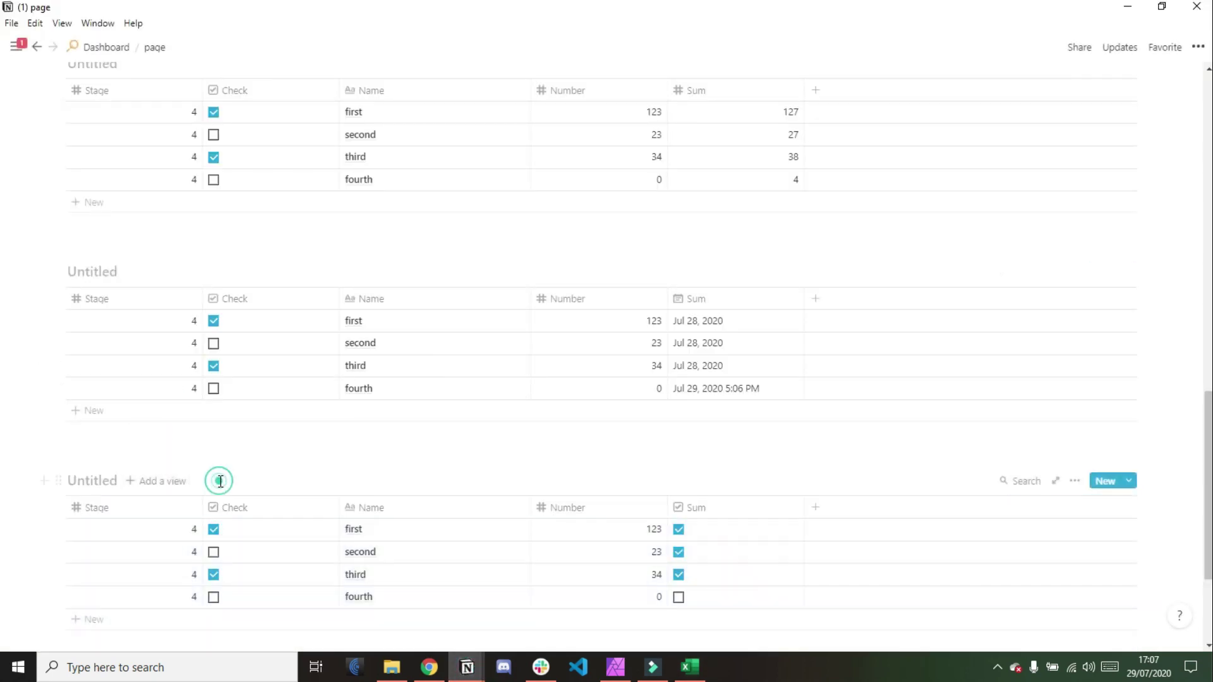
scroll(217, 479, "down", 3)
- Move its four rows into the date-Sum table above and delete the leftover empty table
left_click_drag(29, 407, 104, 486)
left_click_drag(60, 414, 74, 283)
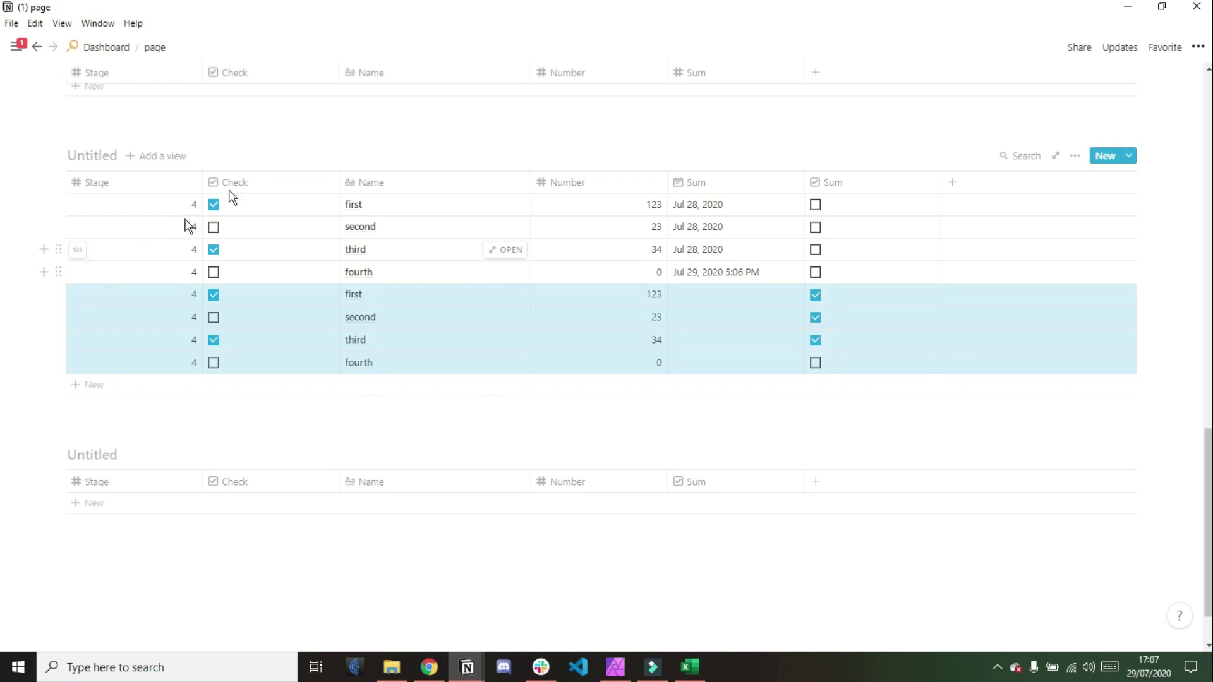
left_click(263, 162)
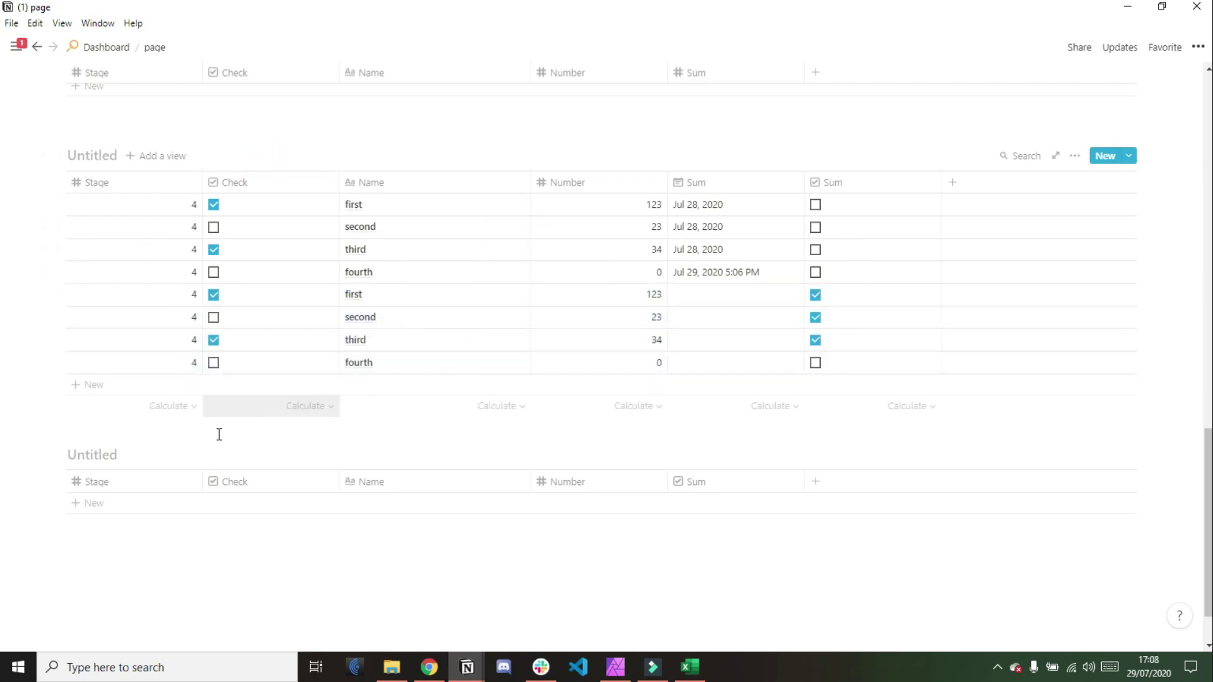
left_click(59, 455)
key("Delete")
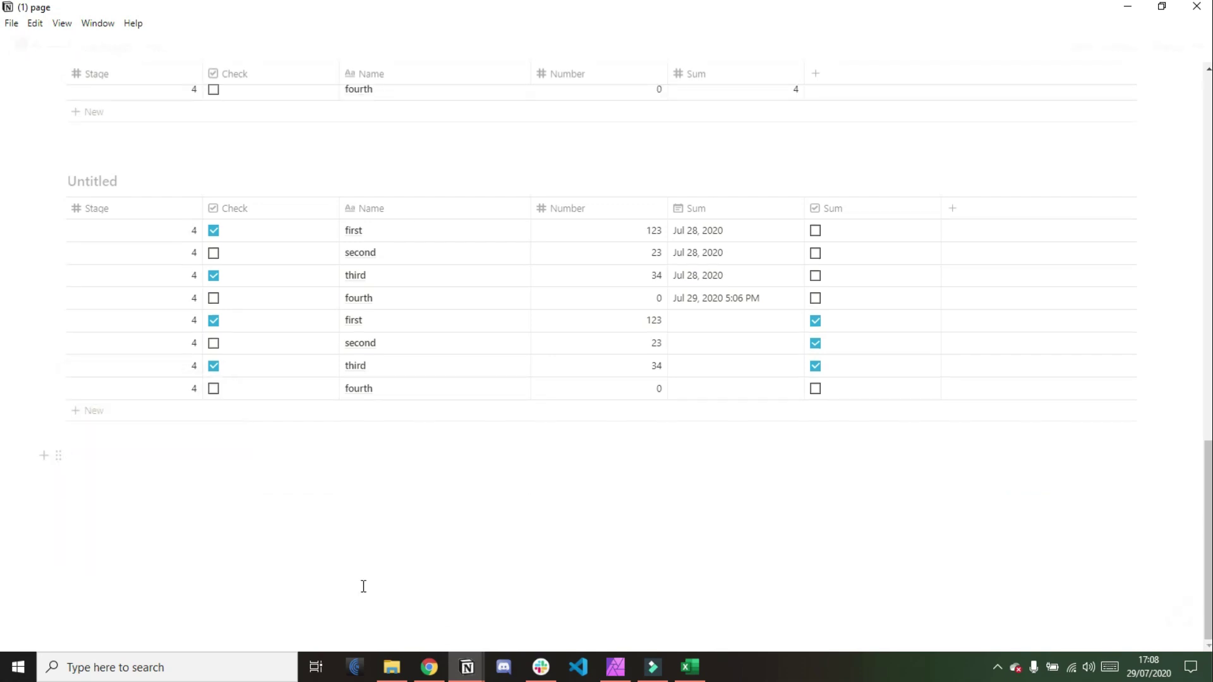
- In Excel, move the Sheet3 tab to the first position
mouse_move(687, 670)
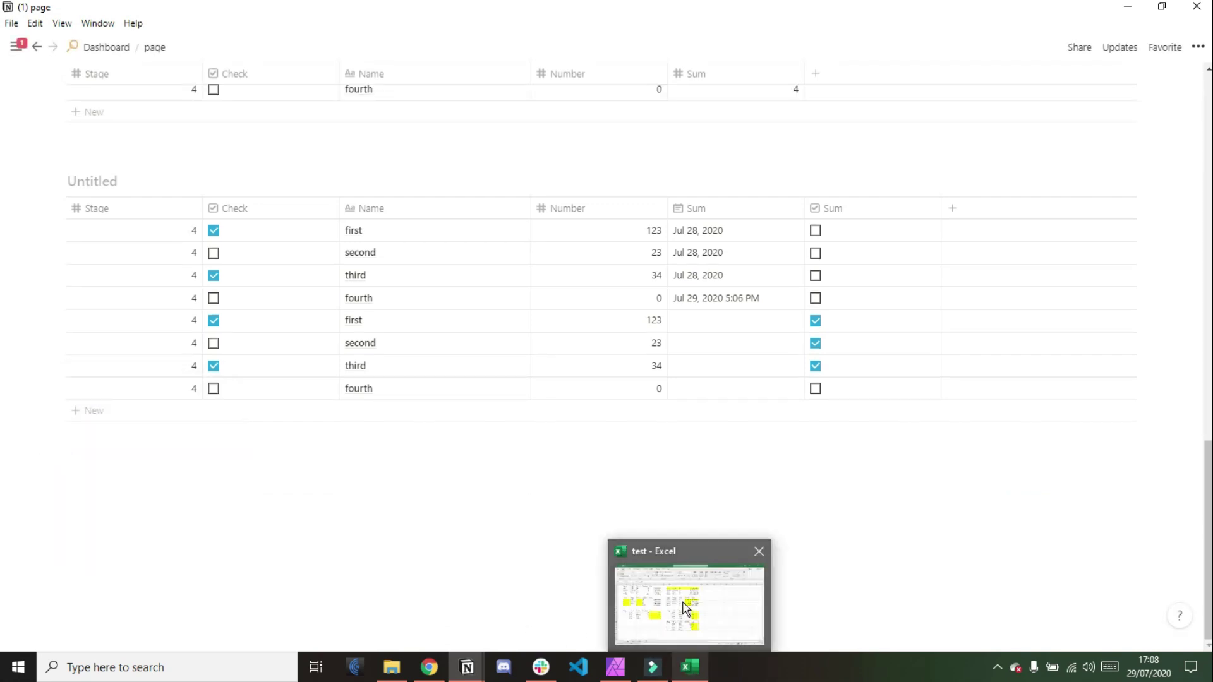
left_click(687, 606)
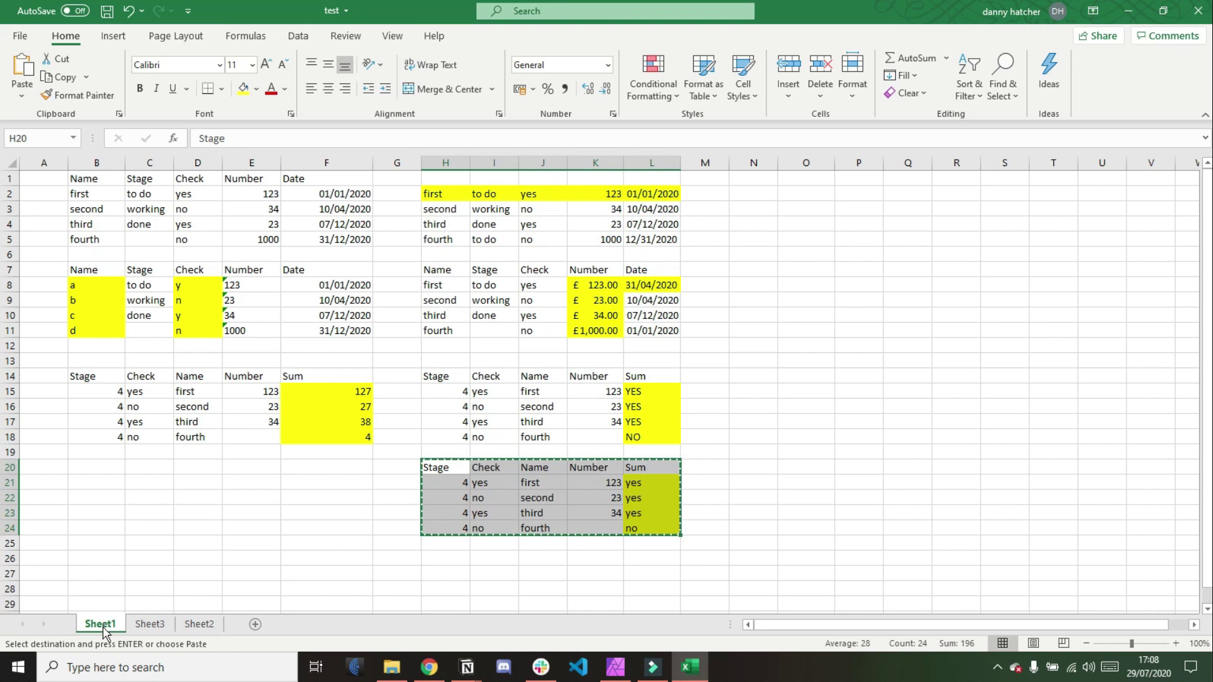
left_click(152, 626)
left_click_drag(152, 629, 89, 622)
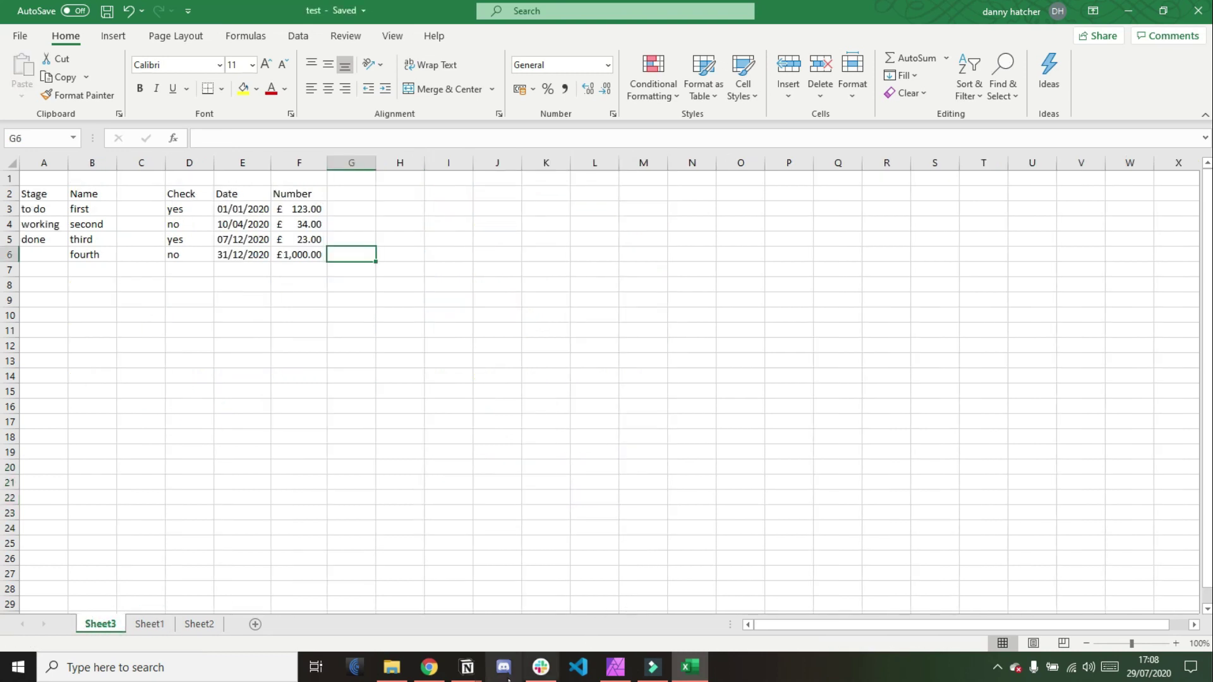
- Merge the test file into the Notion database using Merge with CSV
mouse_move(466, 667)
left_click(535, 608)
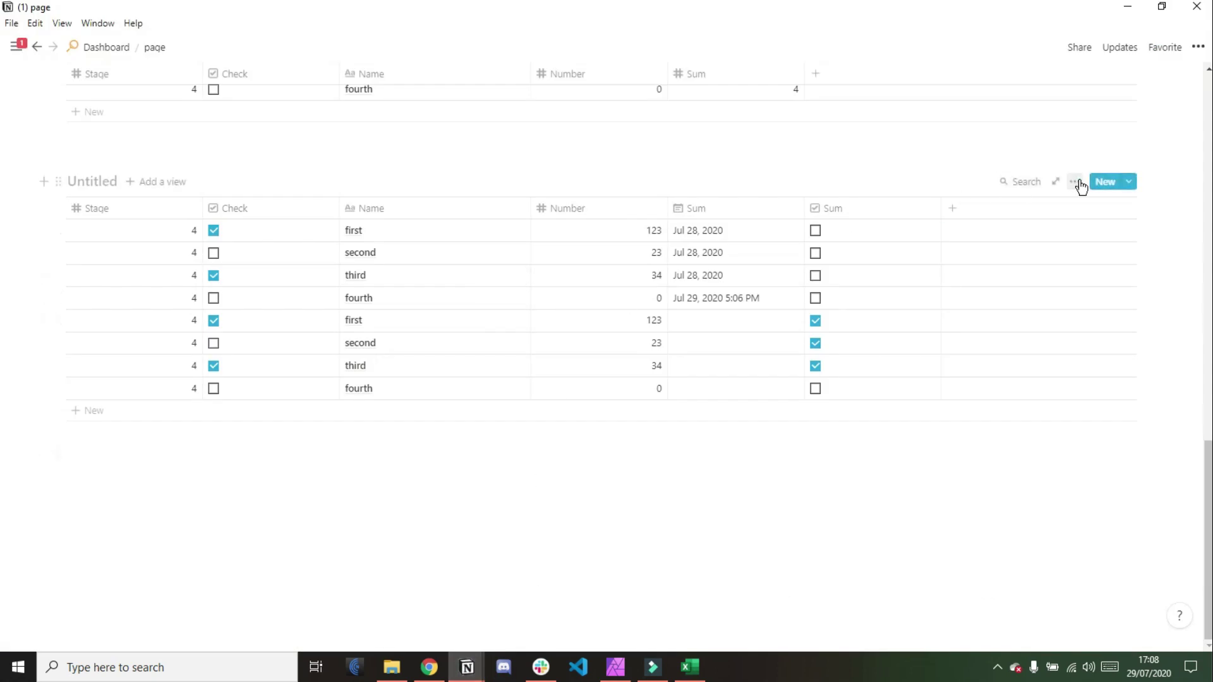
left_click(1081, 185)
left_click(1100, 385)
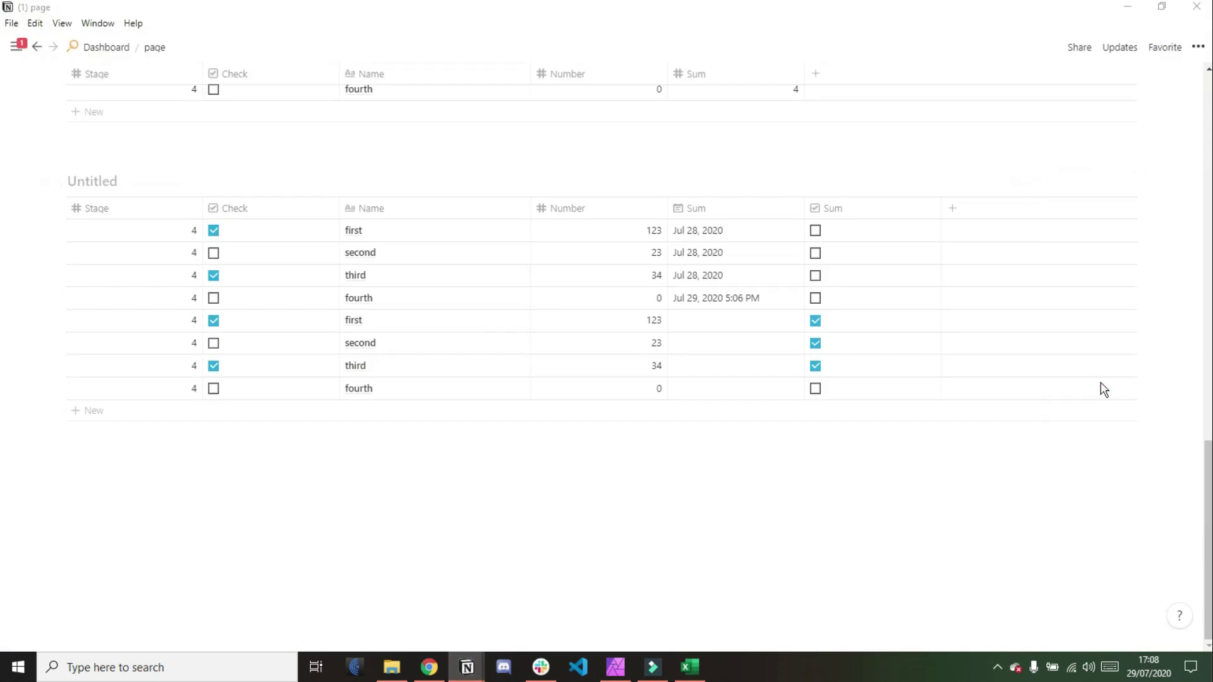
double_click(329, 129)
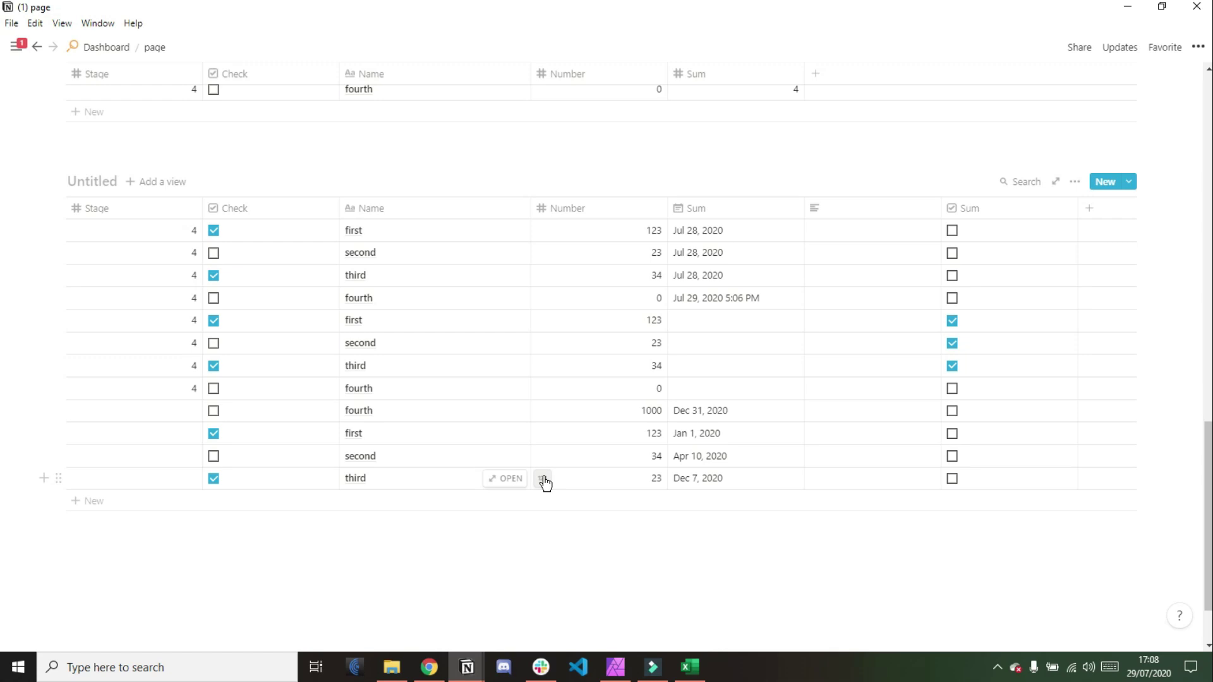
- Select and copy the yellow tada/todo/yay/woop/blob table B2:F6 on Sheet2
left_click(691, 670)
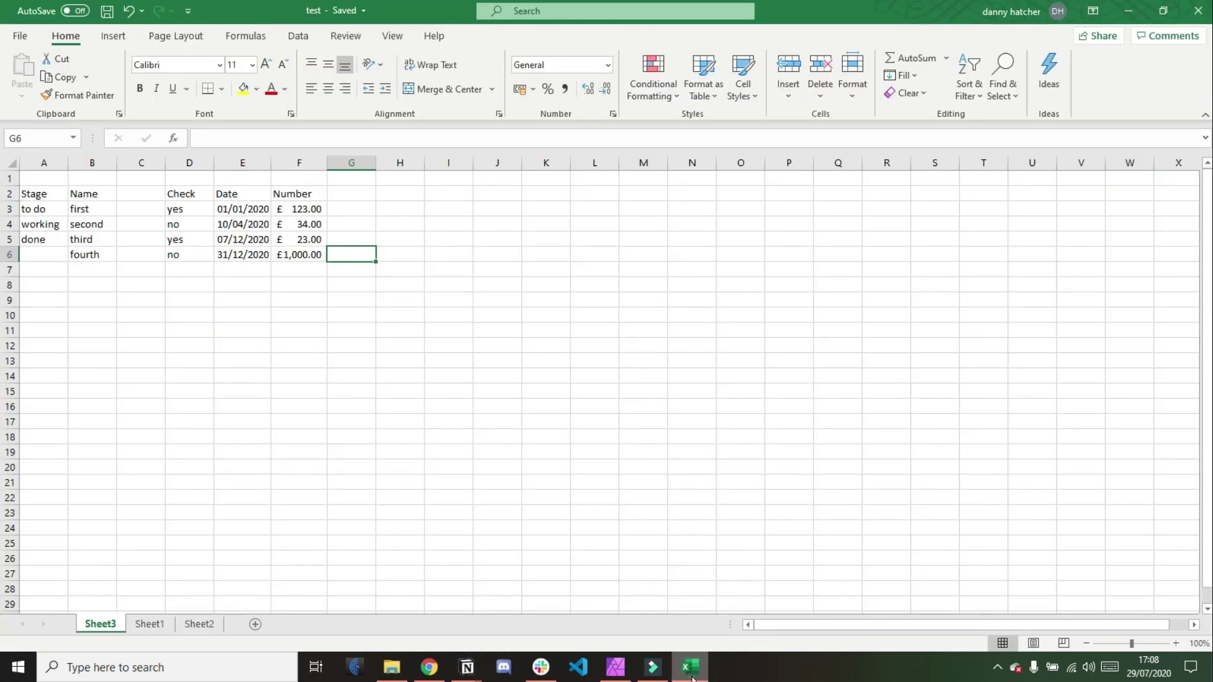
left_click(150, 624)
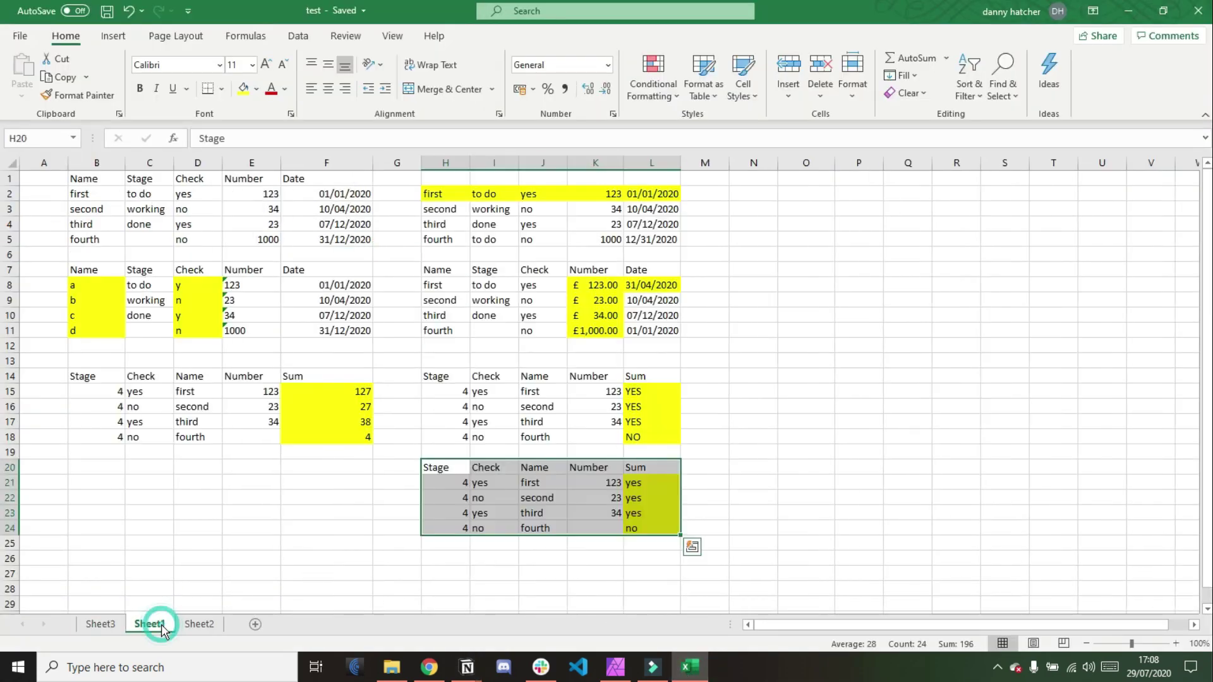
left_click(199, 624)
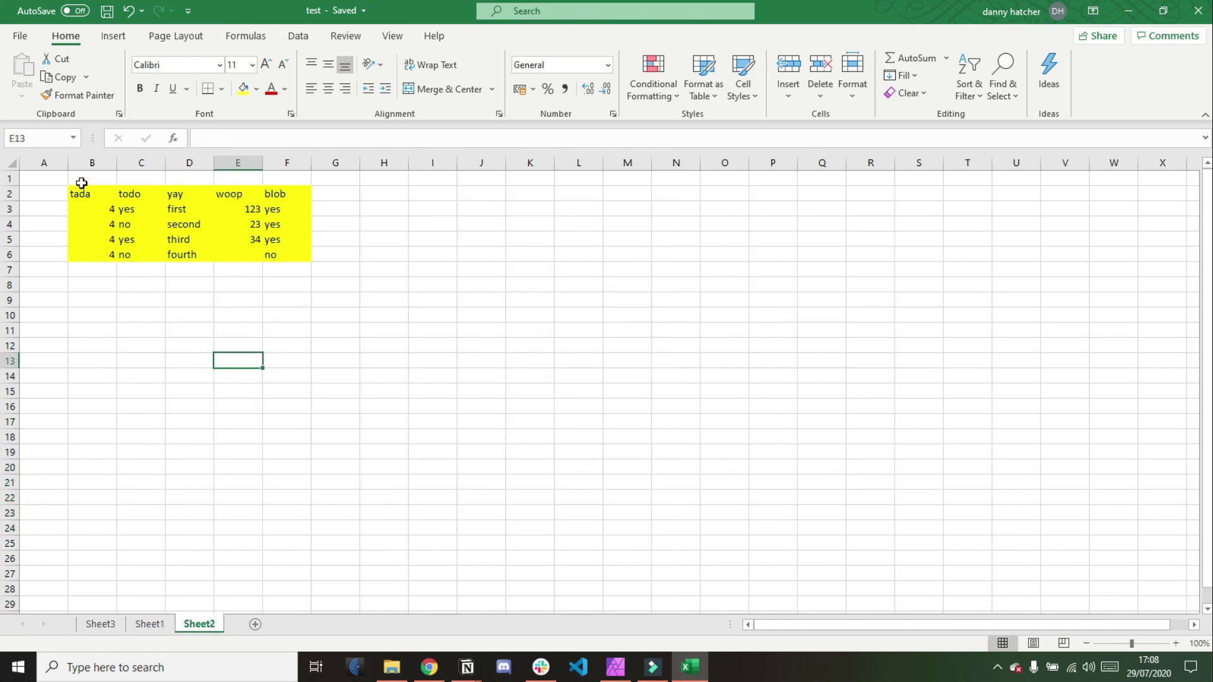
left_click_drag(84, 191, 272, 253)
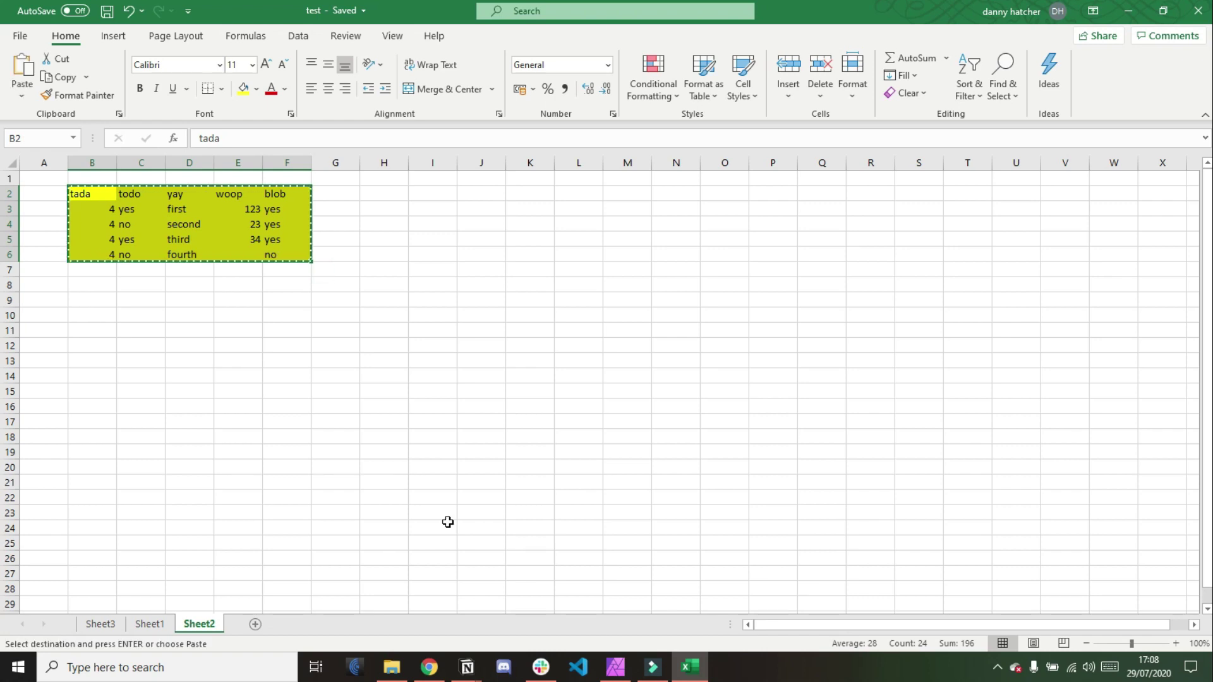
- Paste the tada table into Notion as a new table below the database
mouse_move(467, 667)
left_click(530, 623)
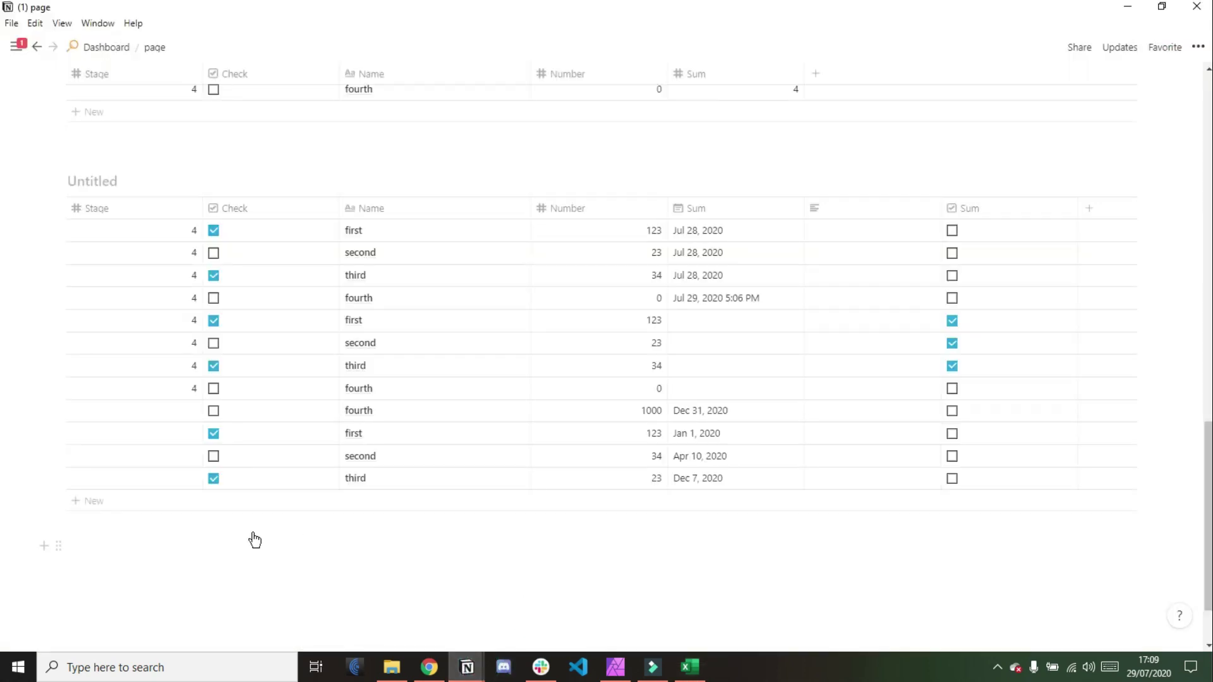
left_click(254, 540)
key("ctrl+v")
scroll(358, 521, "down", 3)
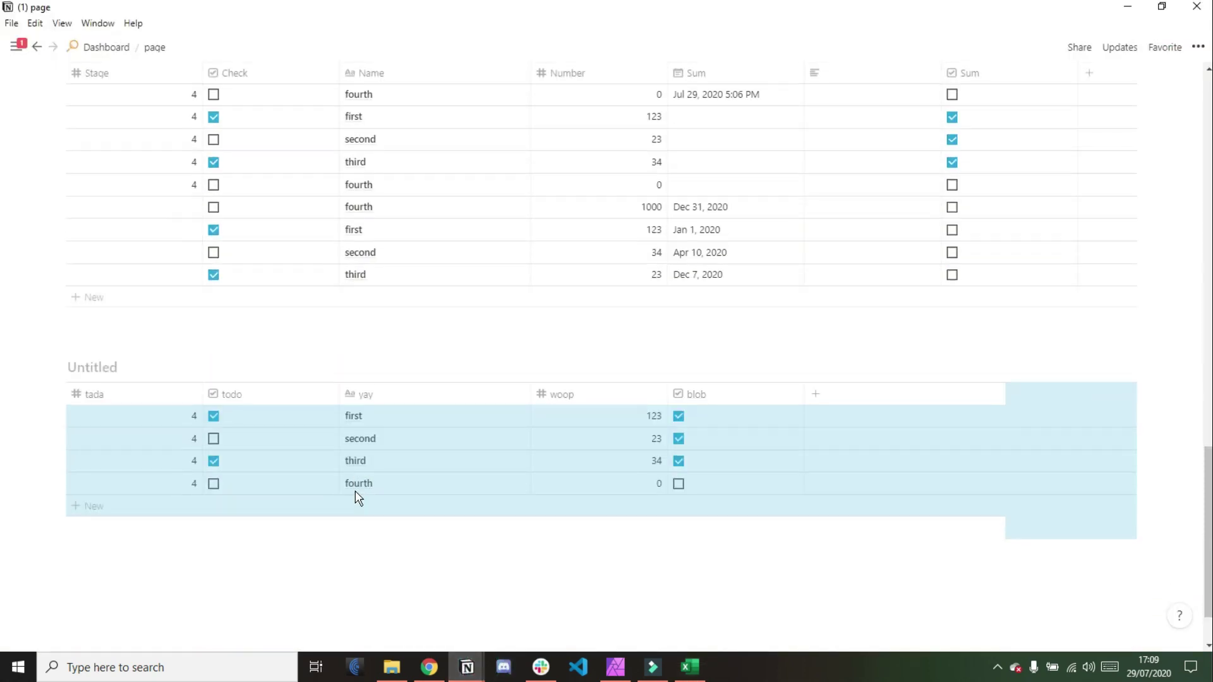
- Move its four rows to the end of the big database, undoing one misplaced drop
left_click(508, 373)
left_click_drag(29, 412, 81, 289)
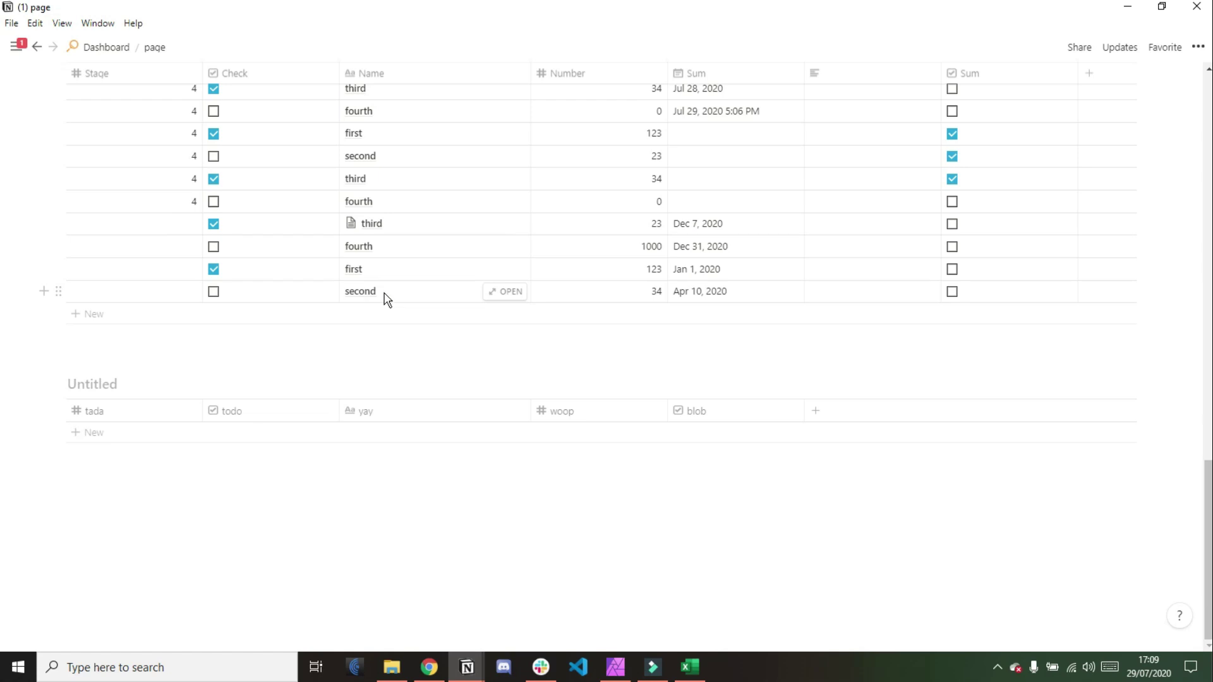
key("ctrl+z")
left_click_drag(57, 425, 71, 314)
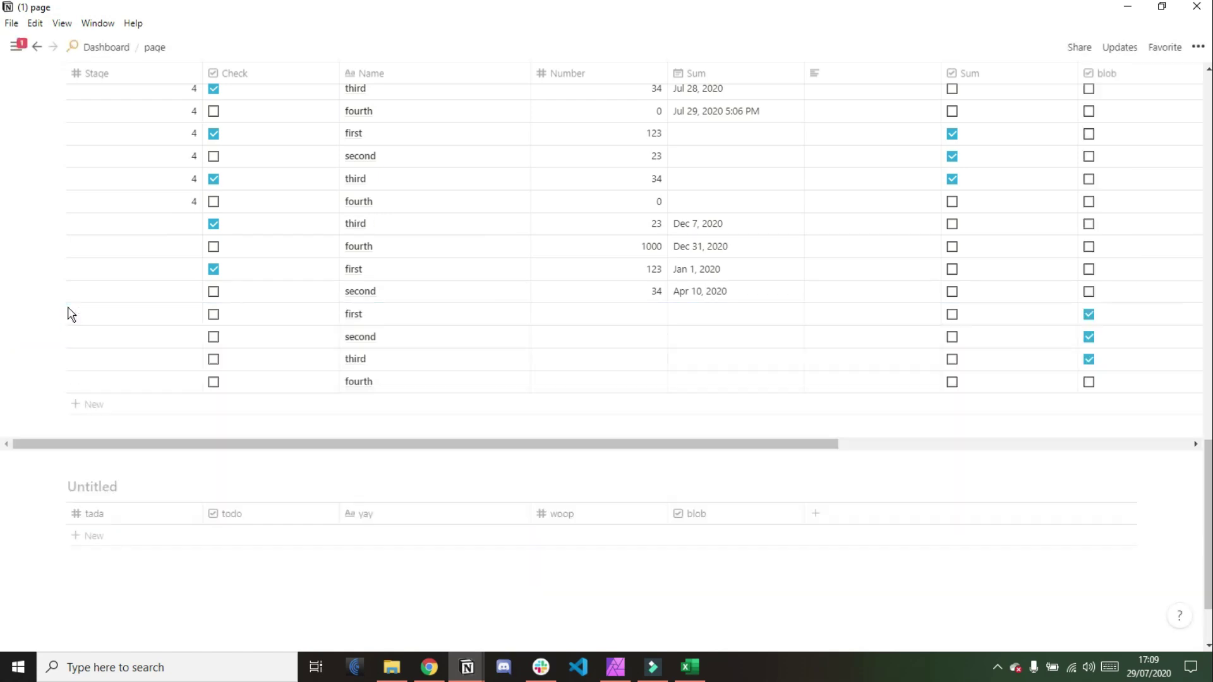
left_click(398, 335)
key("Escape")
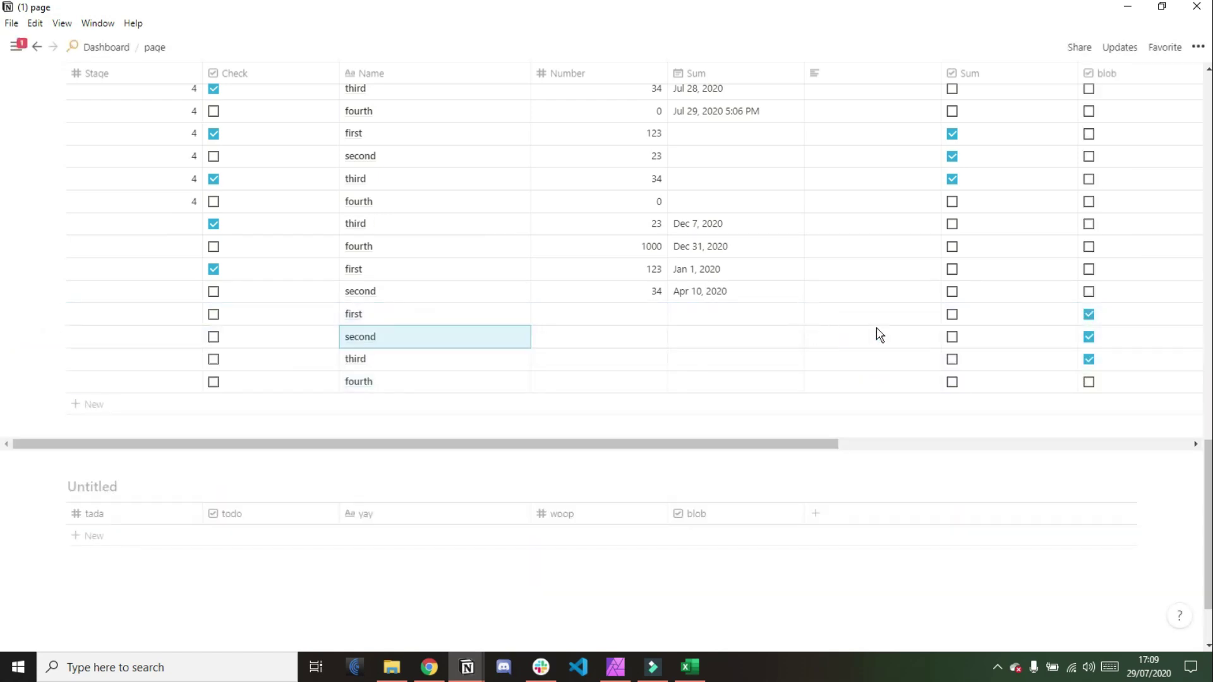
scroll(885, 335, "right", 8)
scroll(922, 332, "up", 3)
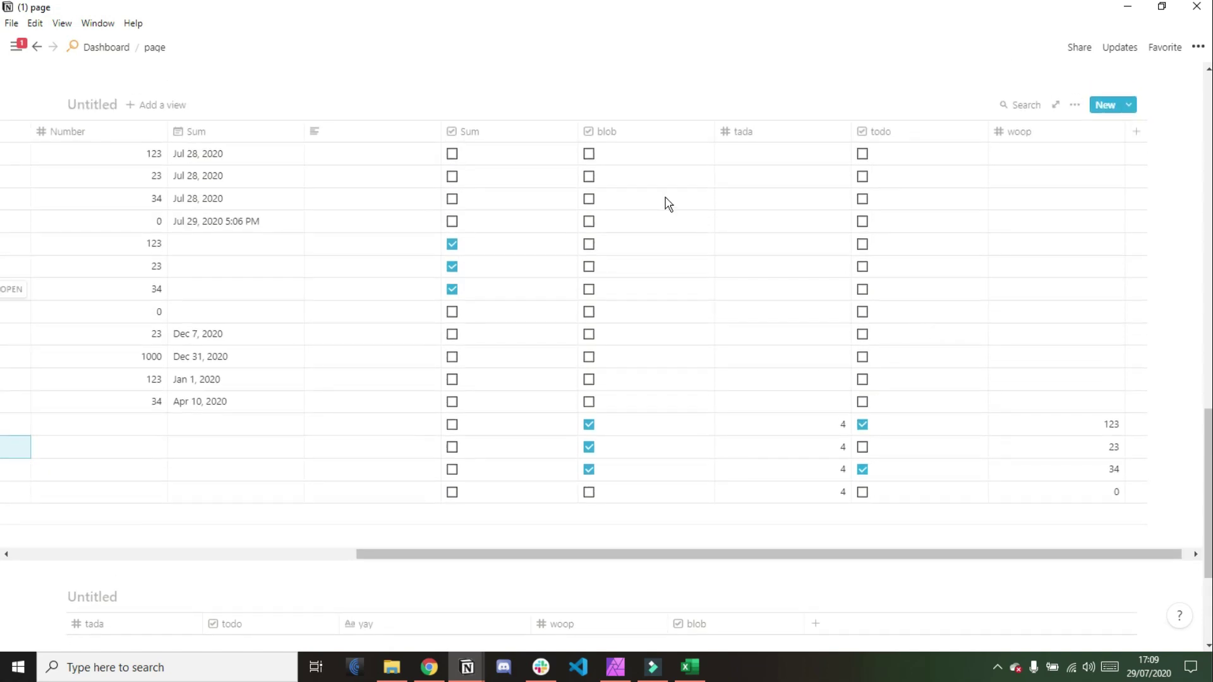
scroll(657, 287, "left", 8)
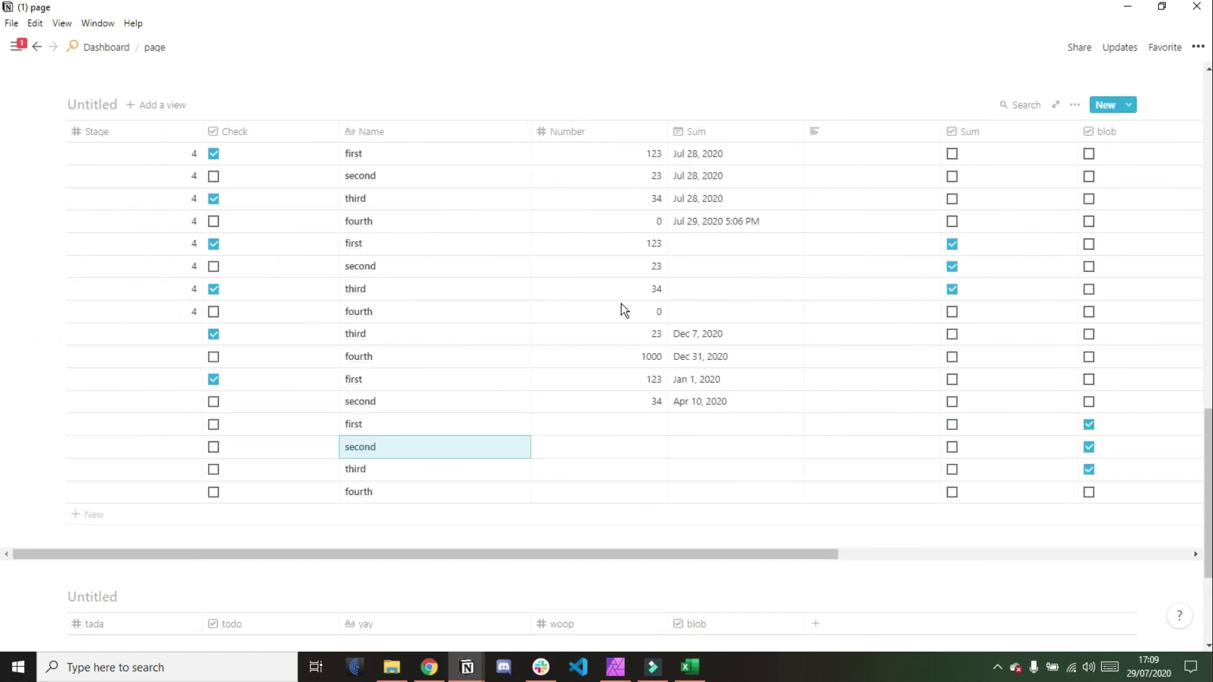
- Export the Sum table's page in Markdown & CSV format
scroll(625, 310, "up", 10)
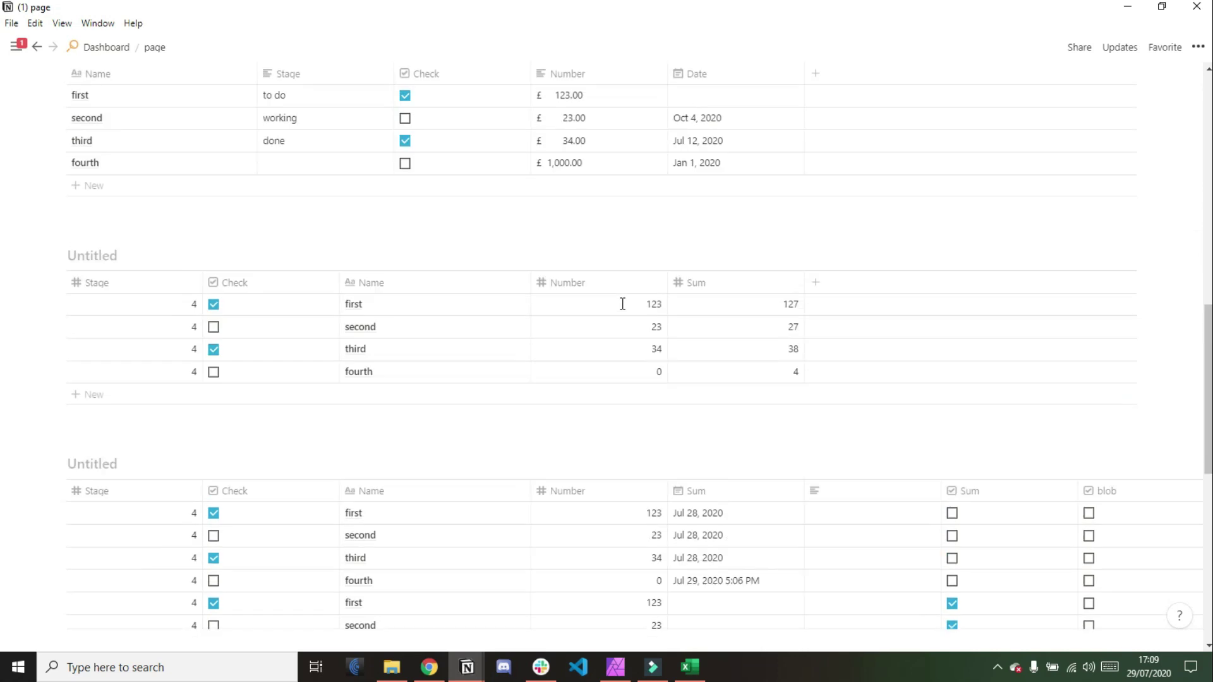
left_click(1075, 291)
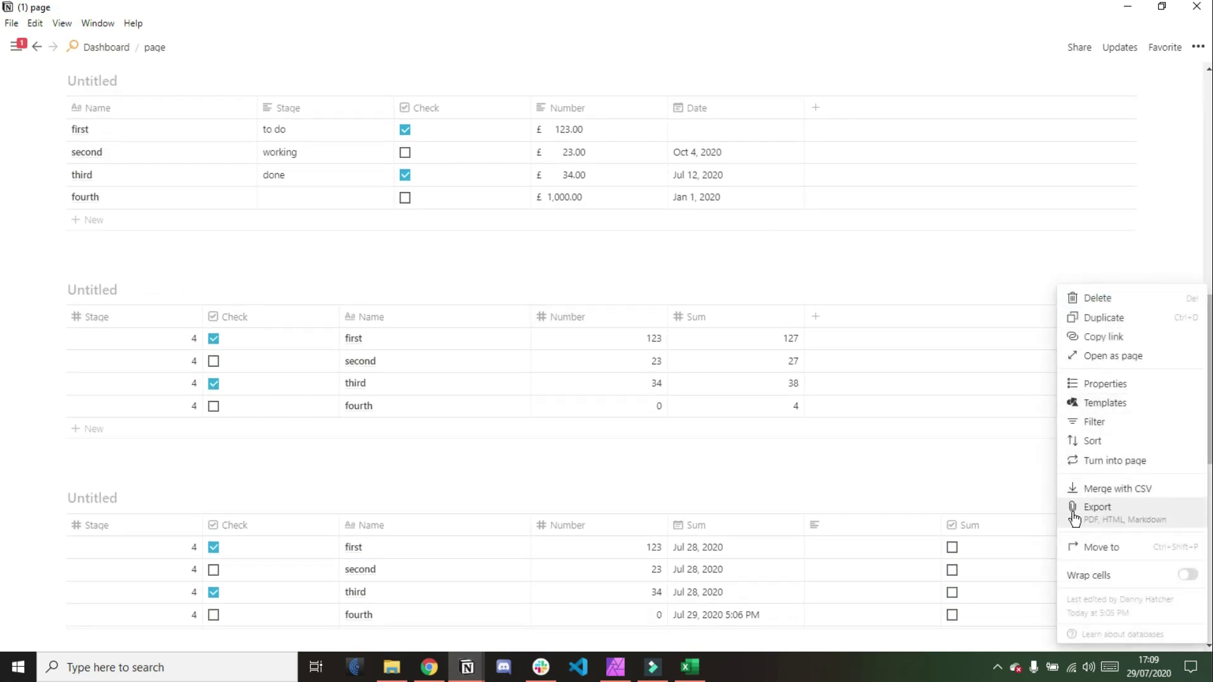
left_click(1149, 516)
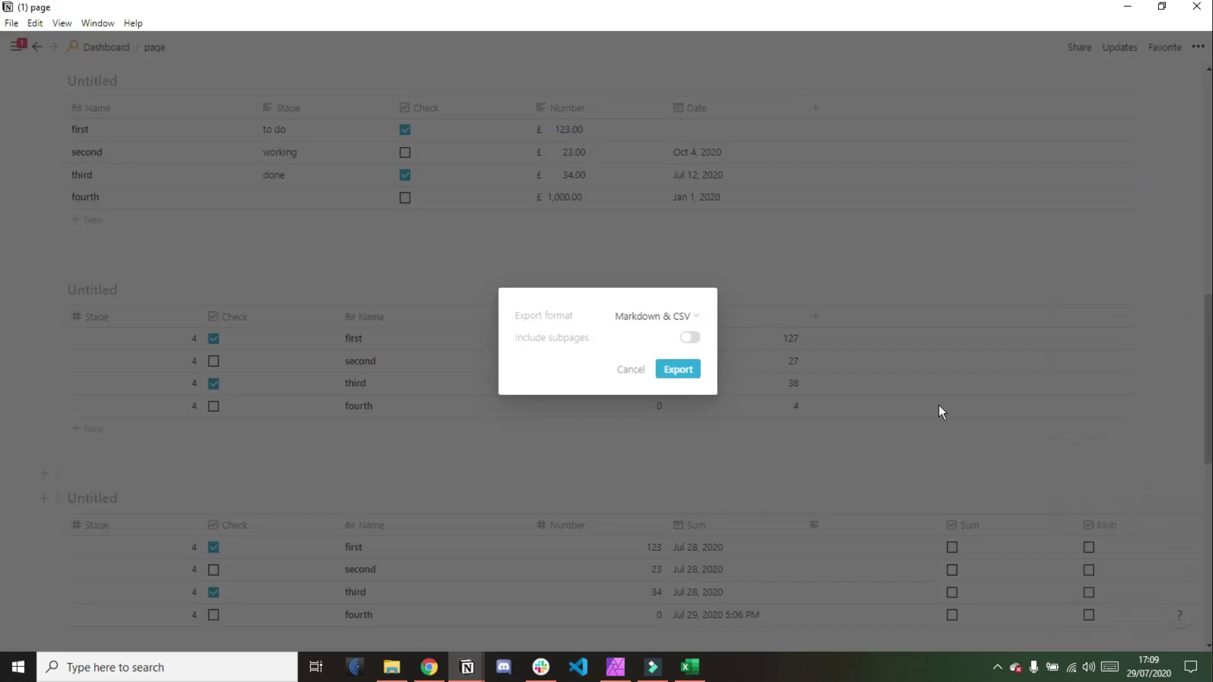
left_click(687, 317)
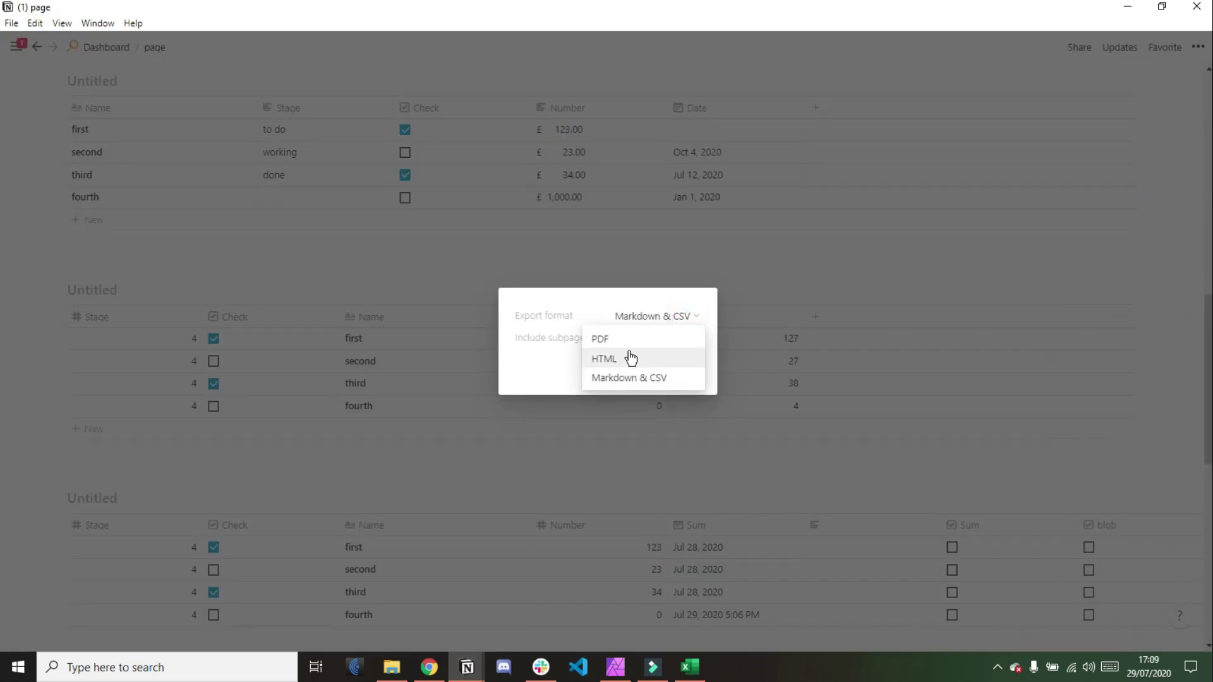
left_click(616, 321)
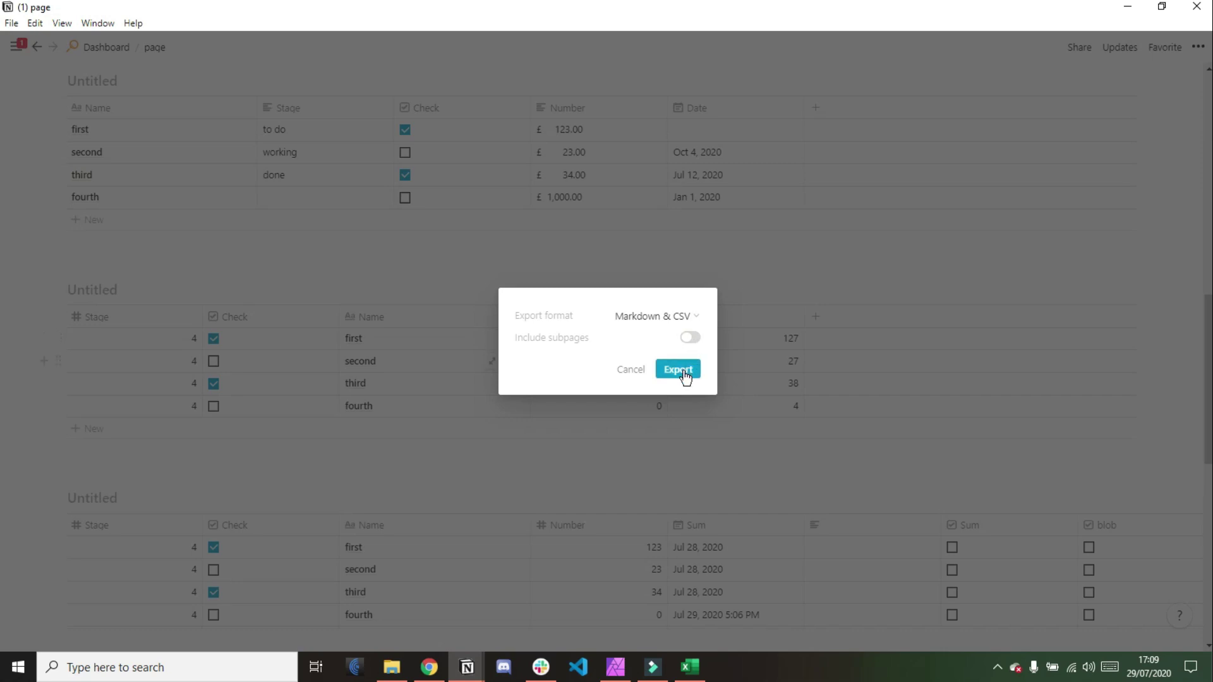
left_click(685, 372)
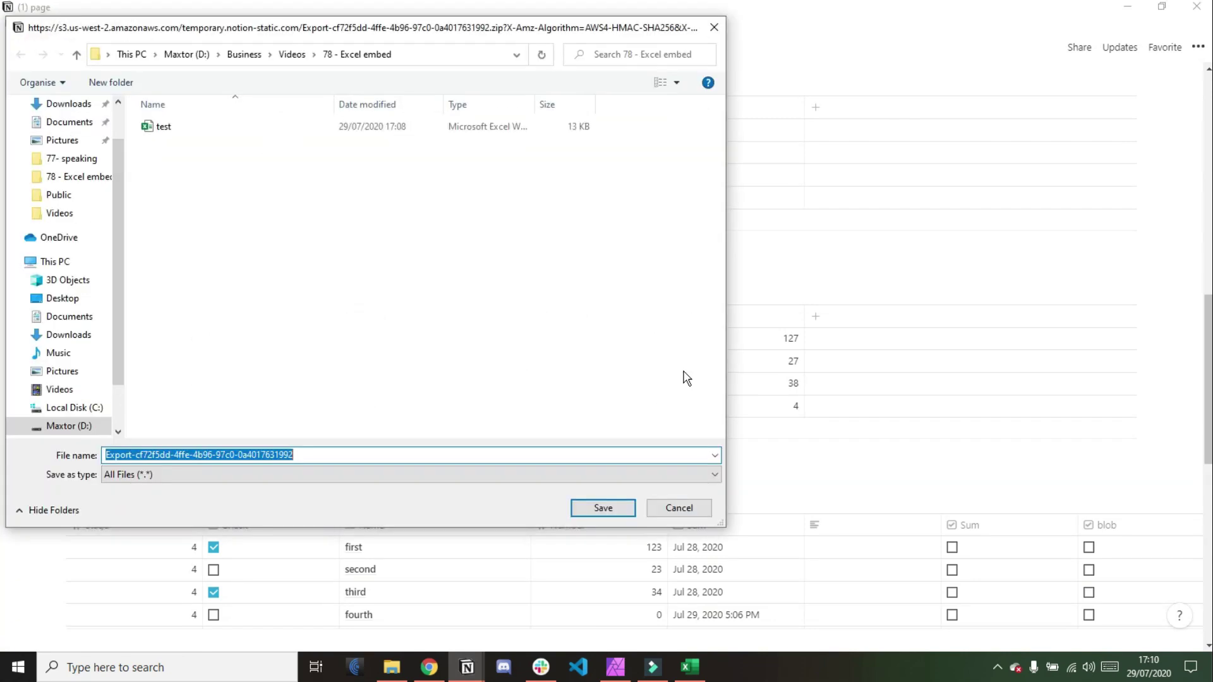
- Save the Export zip under its default name in the 78 - Excel embed folder
left_click(326, 455)
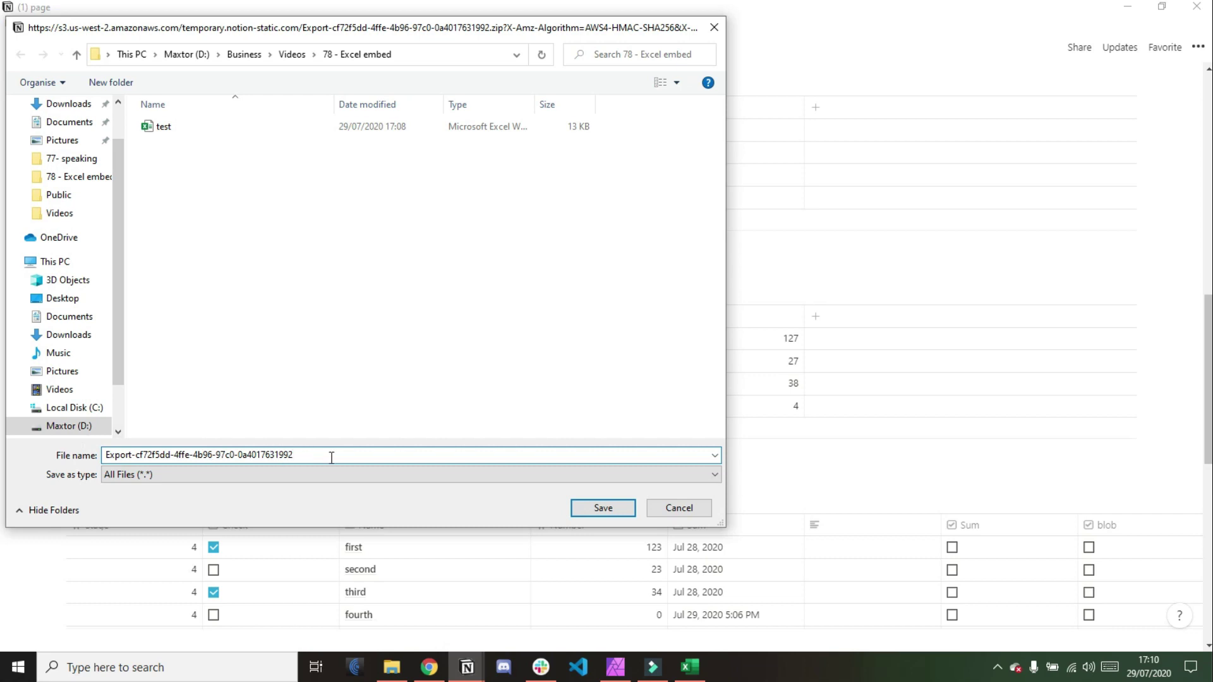
left_click(596, 509)
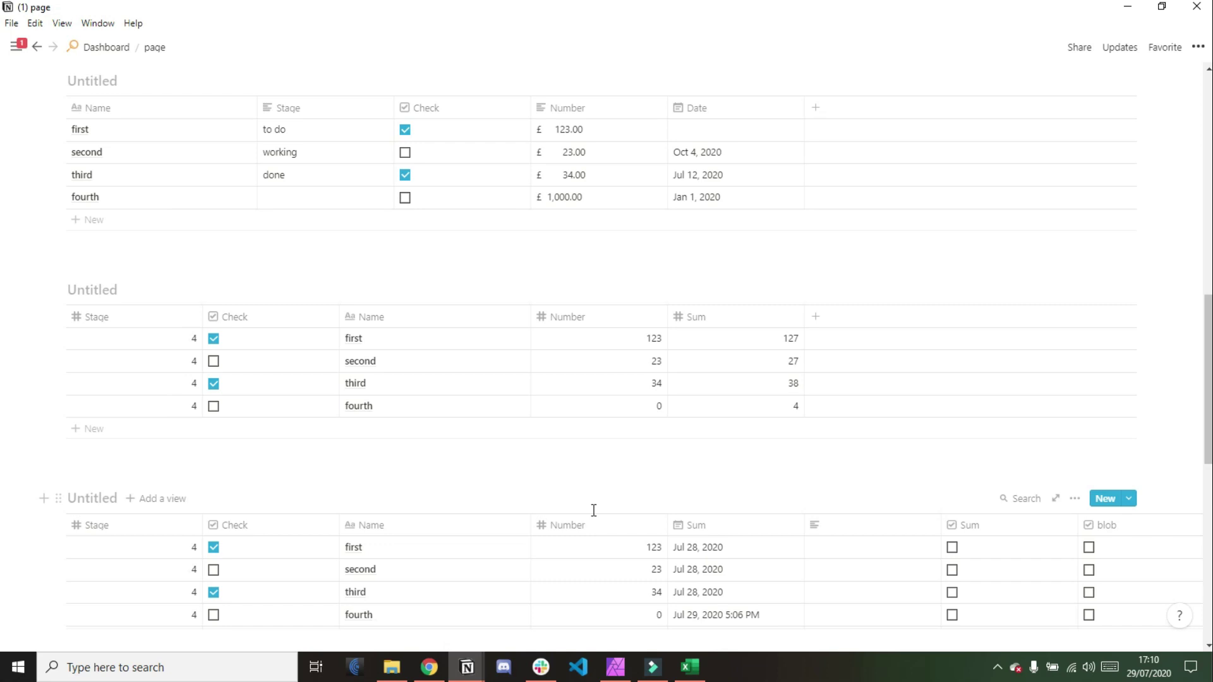
- Open the Export zip in File Explorer and open its Untitled Database CSV in Excel
left_click(392, 667)
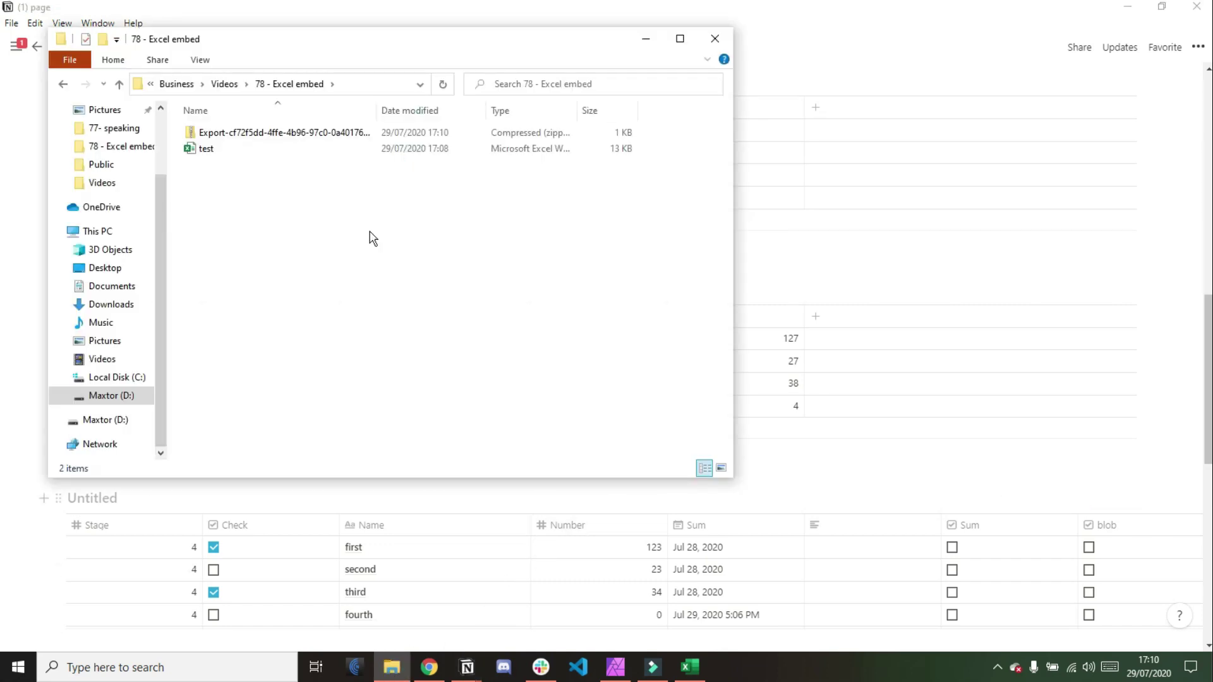
double_click(306, 133)
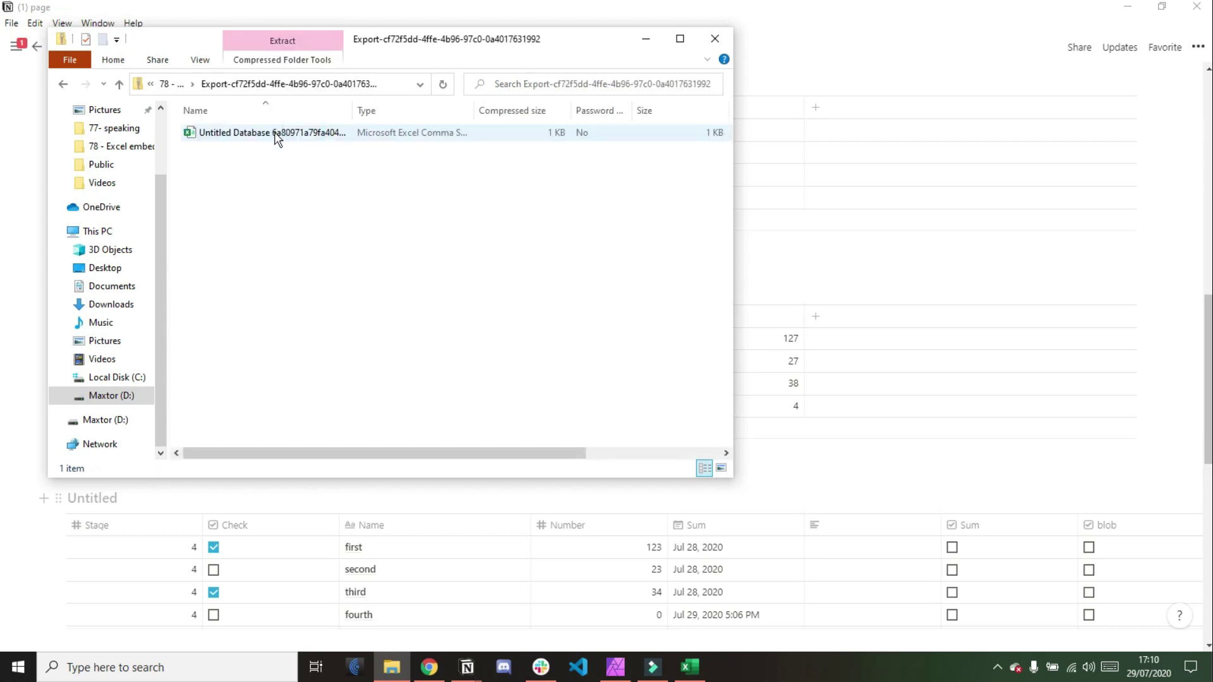
left_click(313, 134)
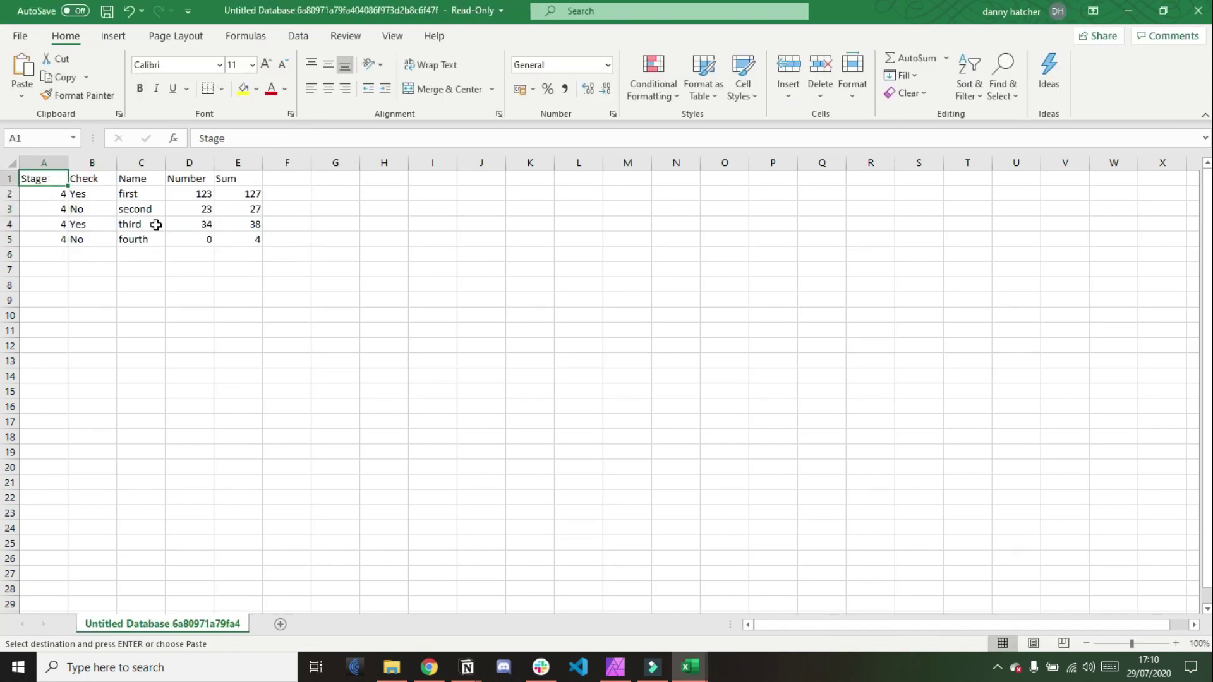
- Save the exported CSV as an Excel Workbook named 'test copy', then close it
left_click(253, 242)
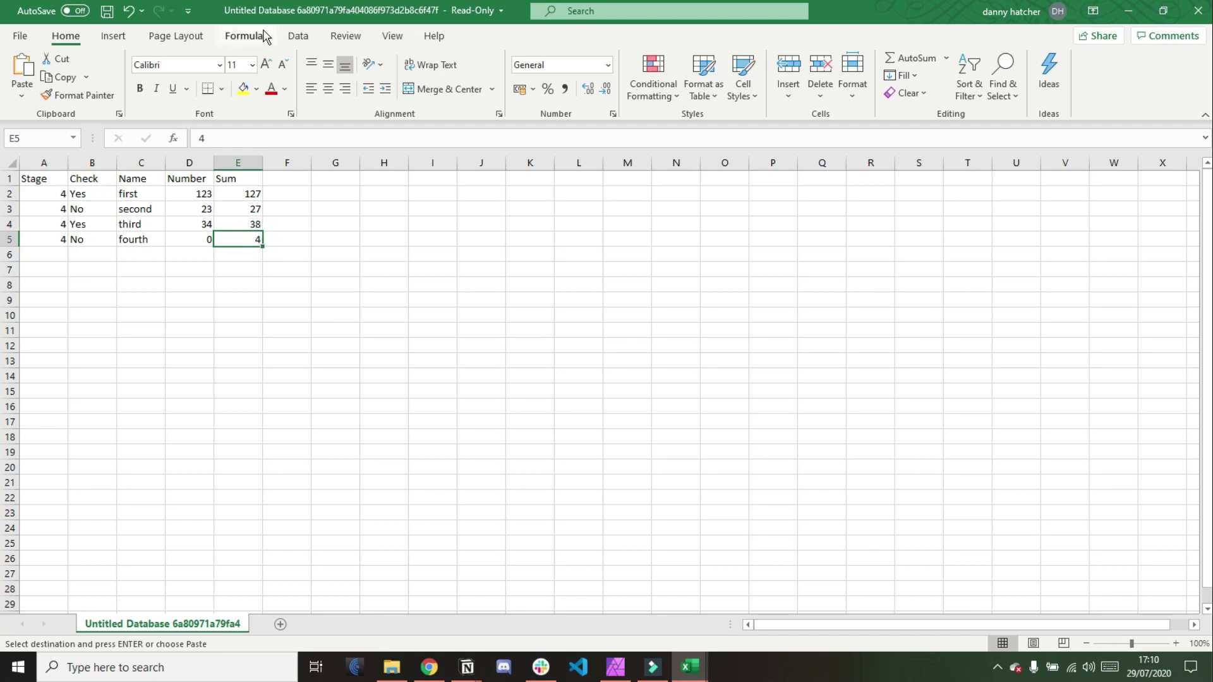
left_click(21, 36)
left_click(57, 241)
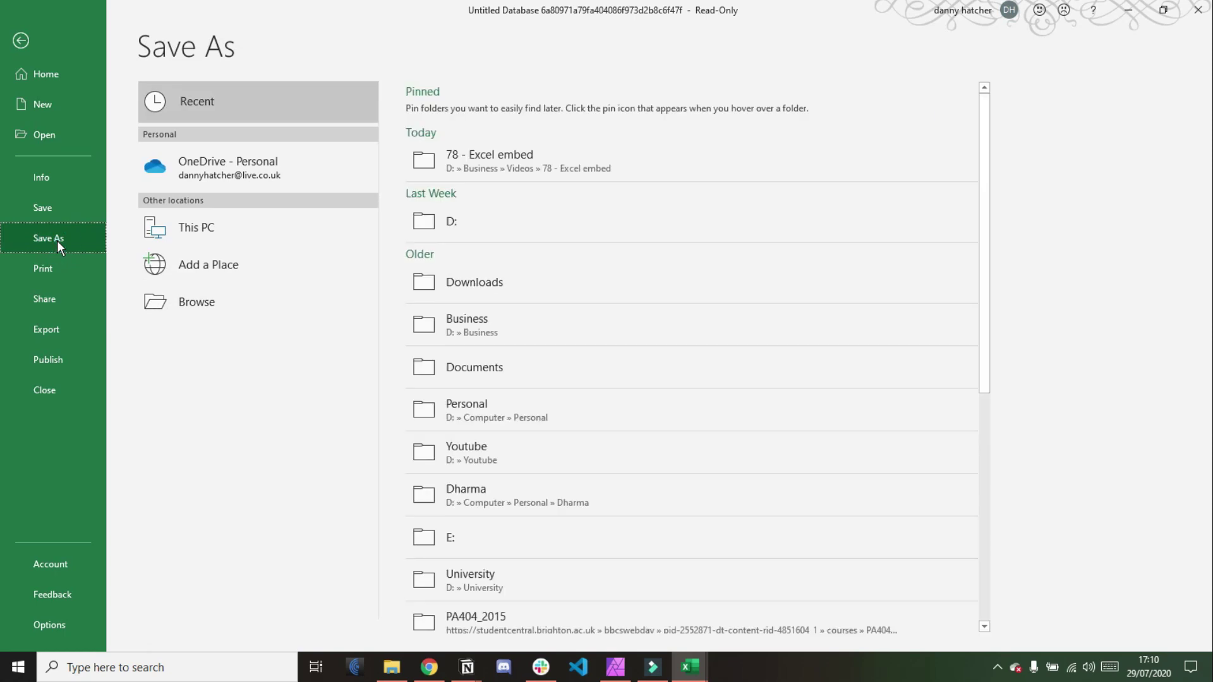
left_click(204, 296)
left_click(254, 372)
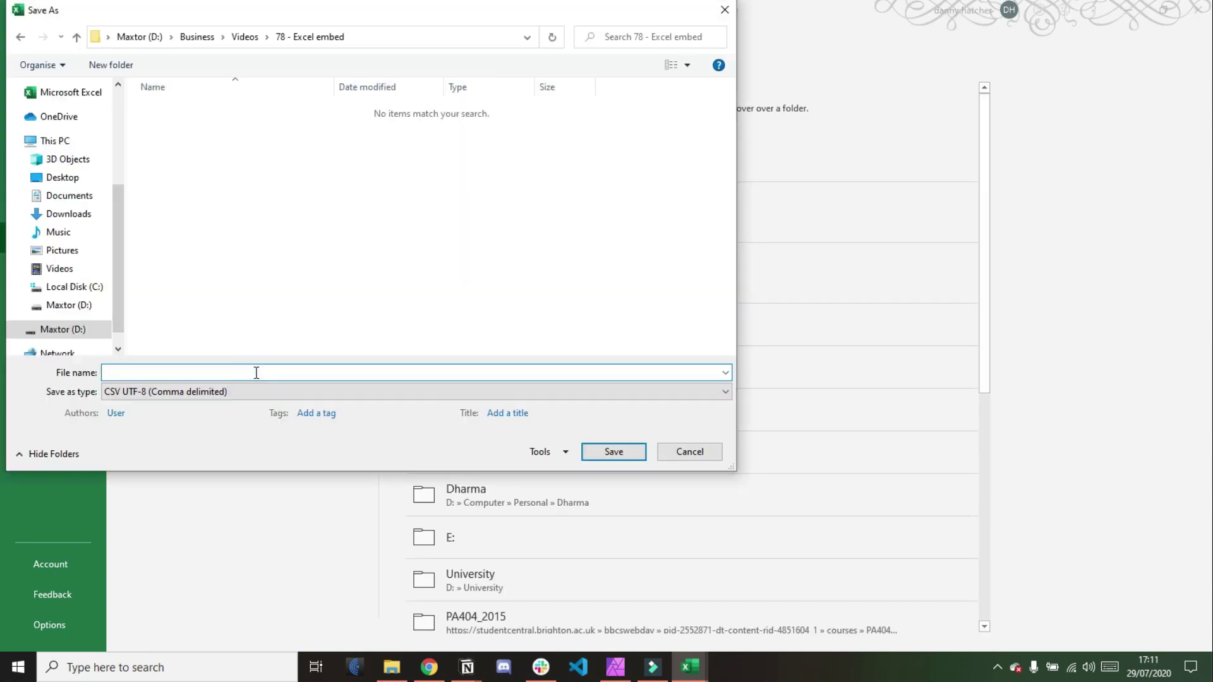
type("test copy")
left_click(259, 392)
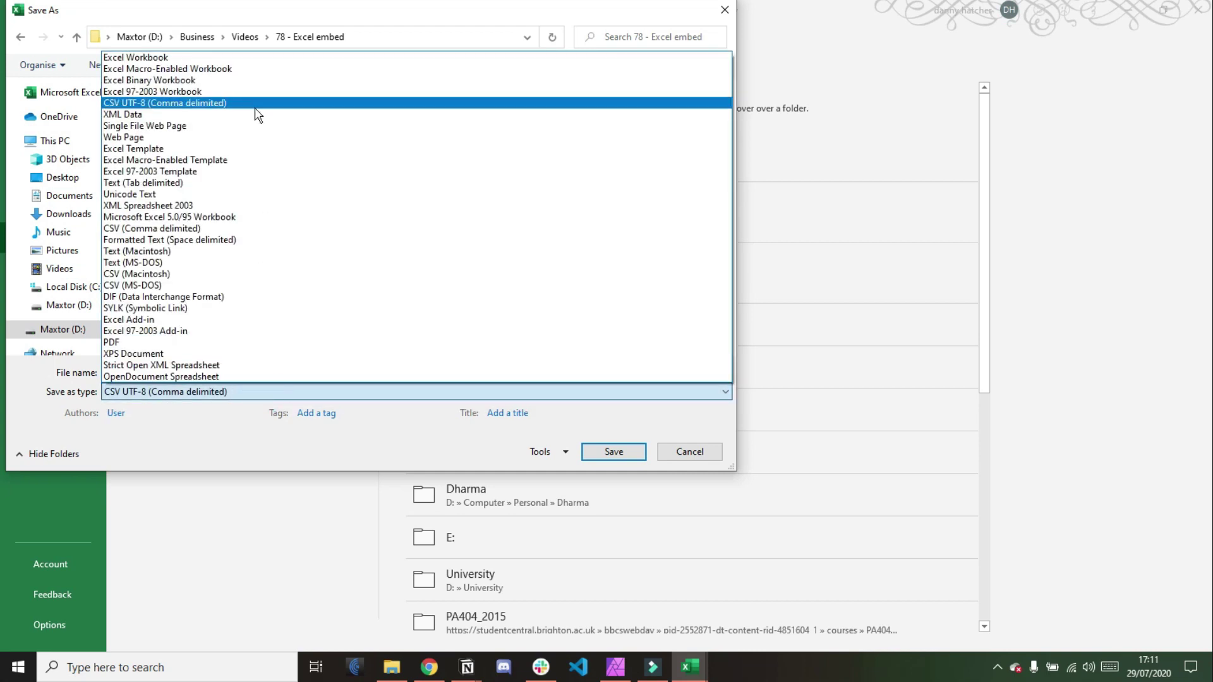
left_click(238, 57)
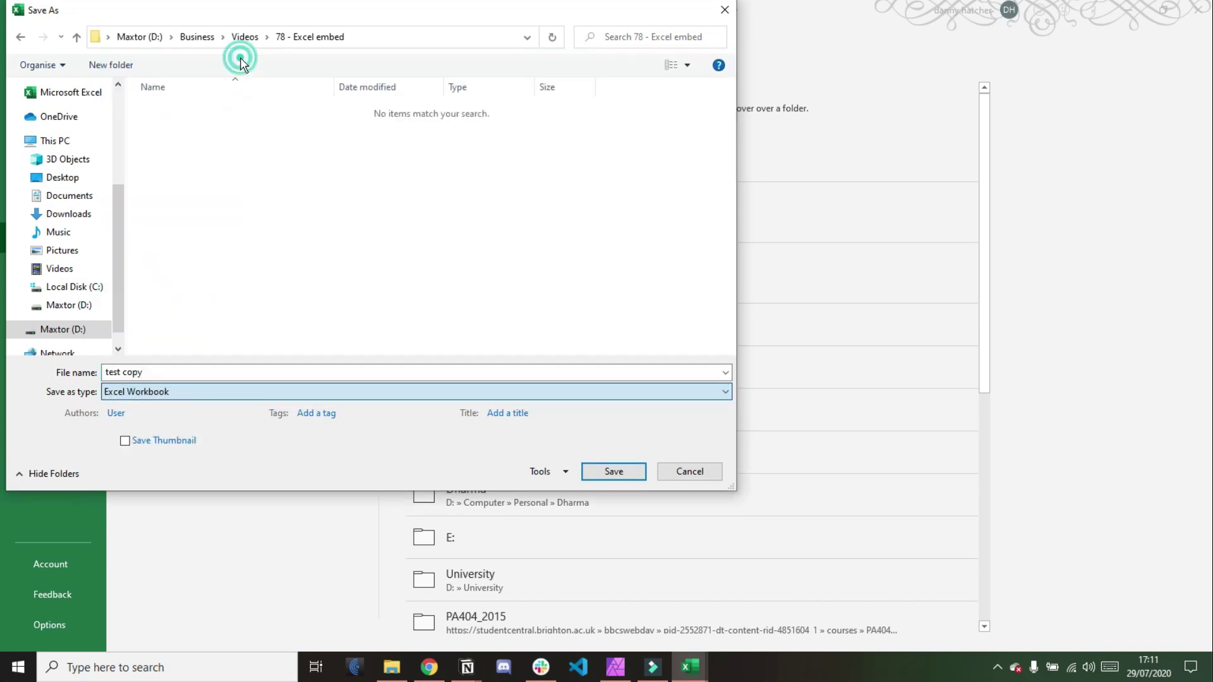
left_click(611, 452)
left_click(240, 276)
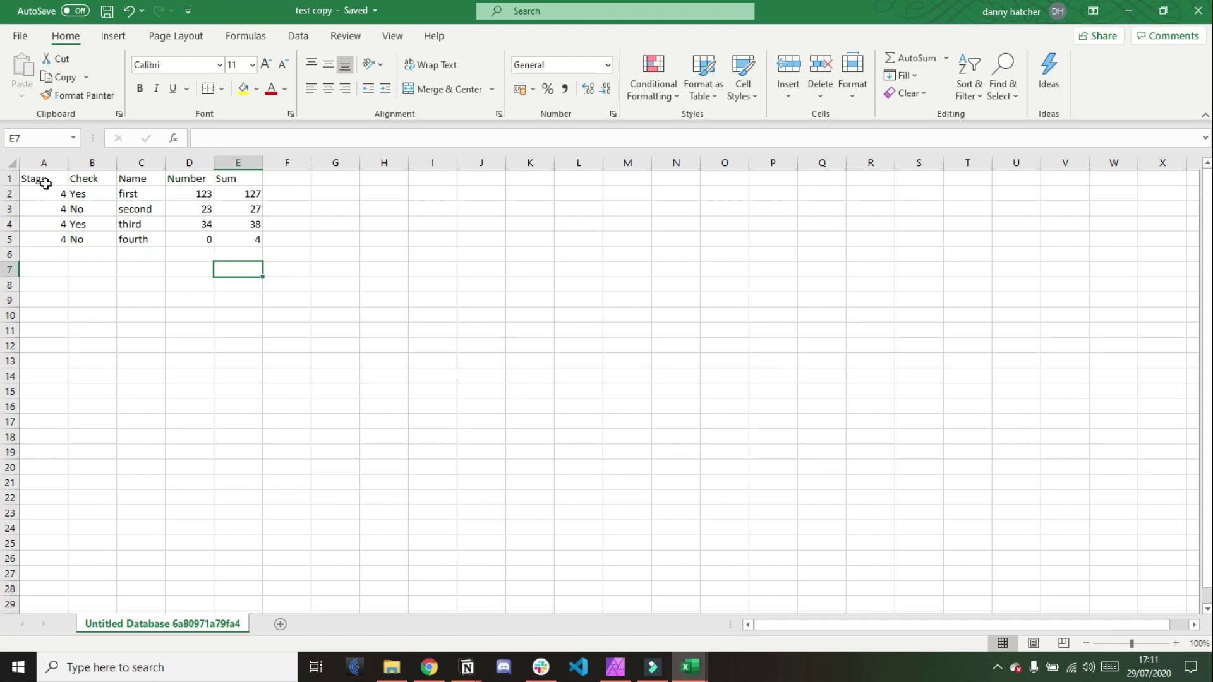
left_click(1198, 11)
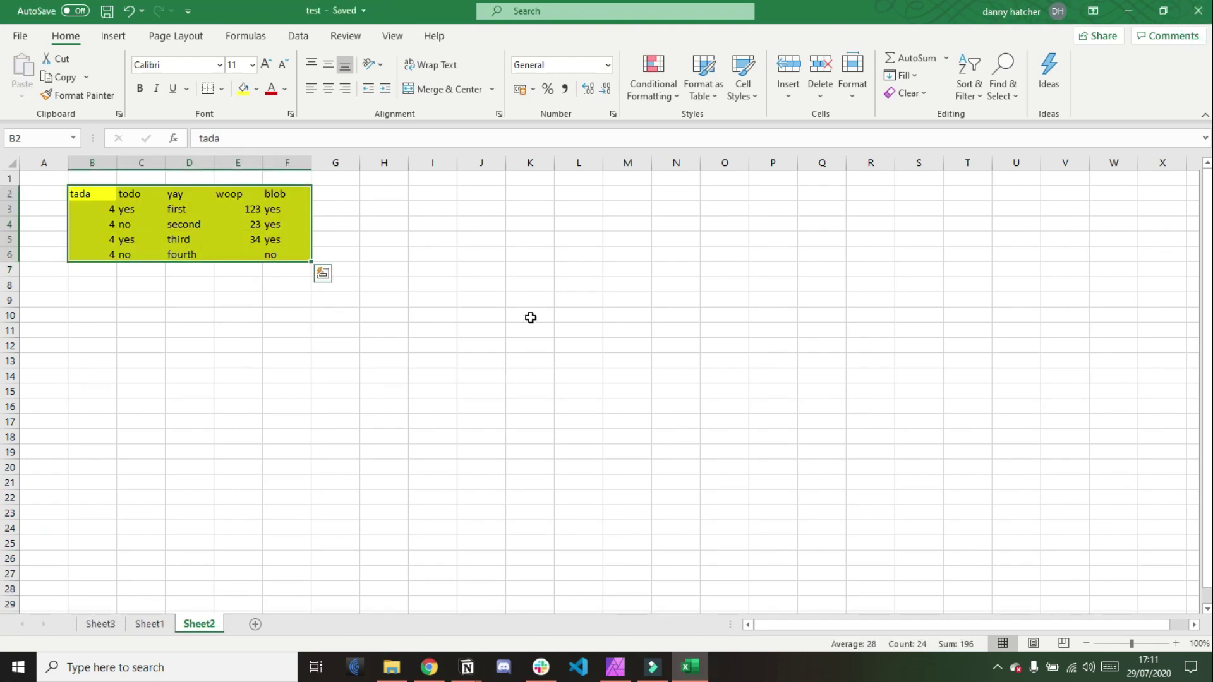